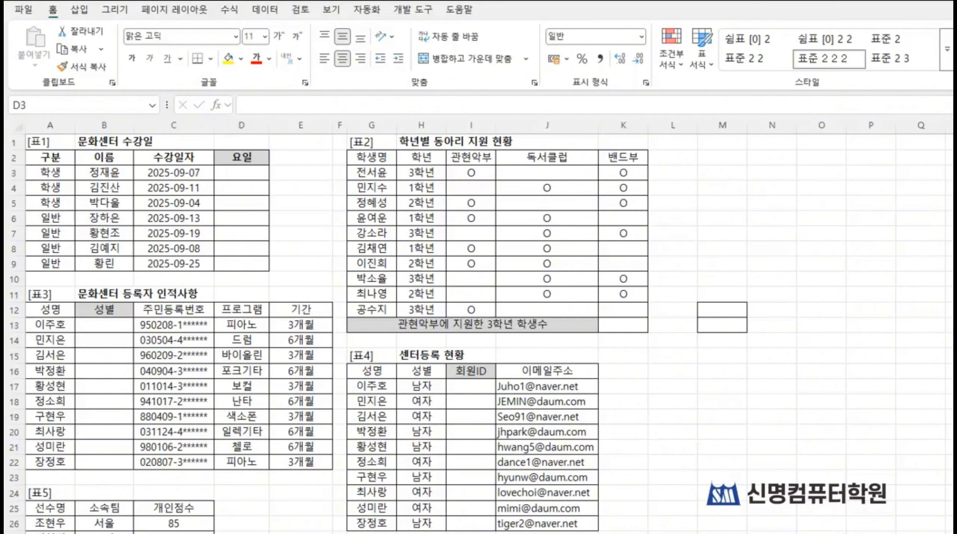
Step: Start an IF formula in cell D3 of the 요일 column and open its function arguments
{"action": "left_click", "coordinate": [241, 170]}
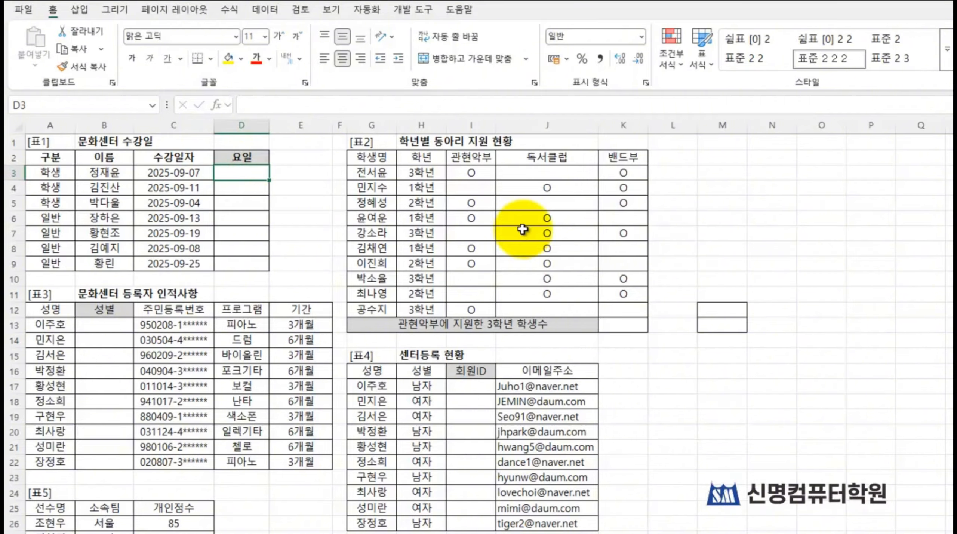
{"action": "type", "text": "="}
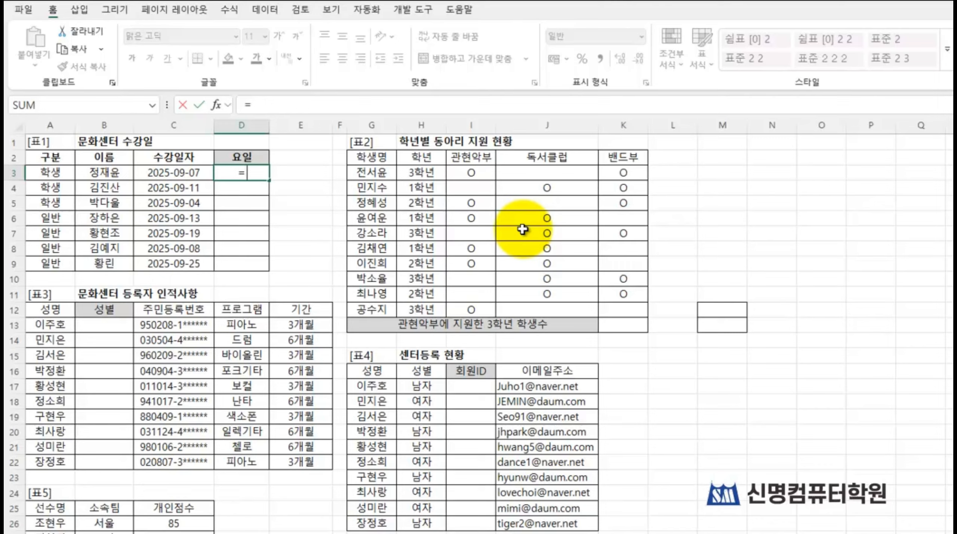
{"action": "type", "text": "if"}
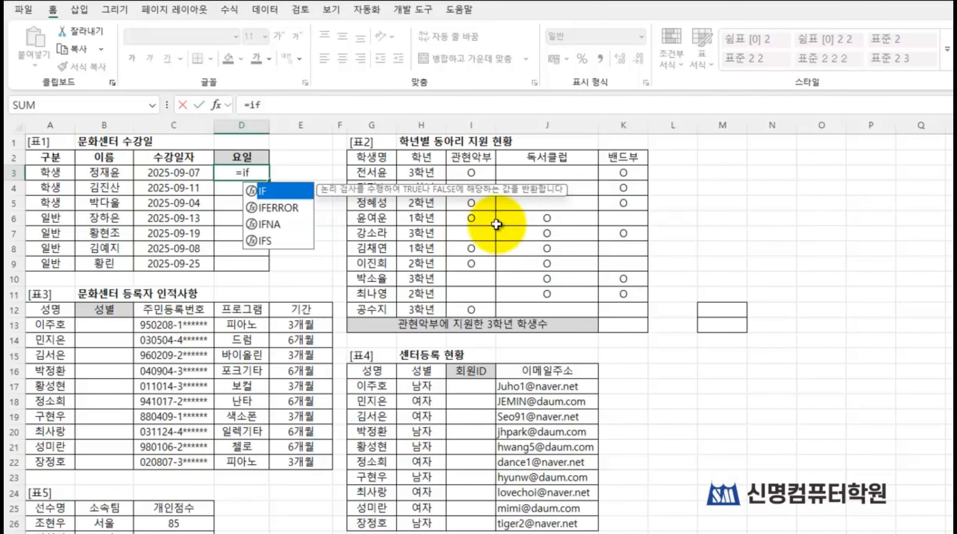
{"action": "double_click", "coordinate": [263, 192]}
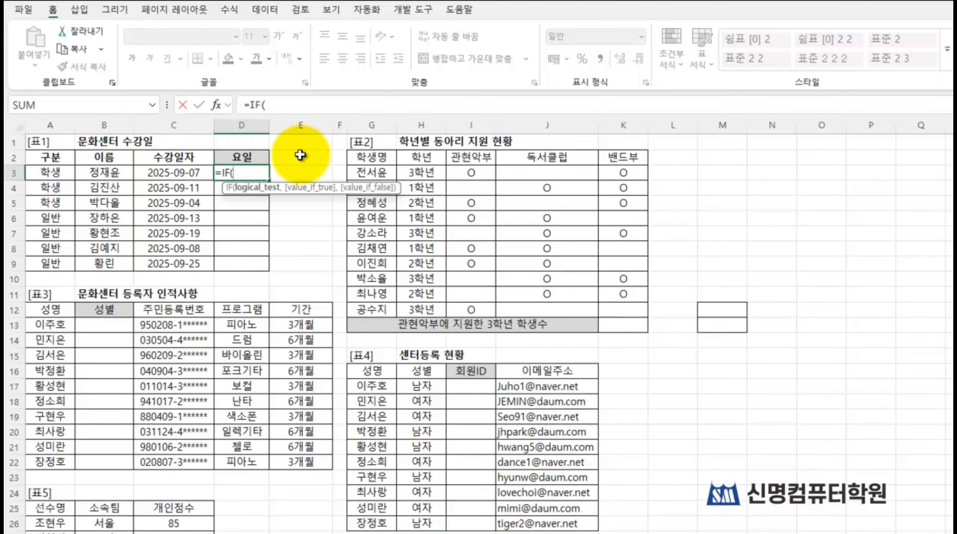
{"action": "key", "text": "shift+F3"}
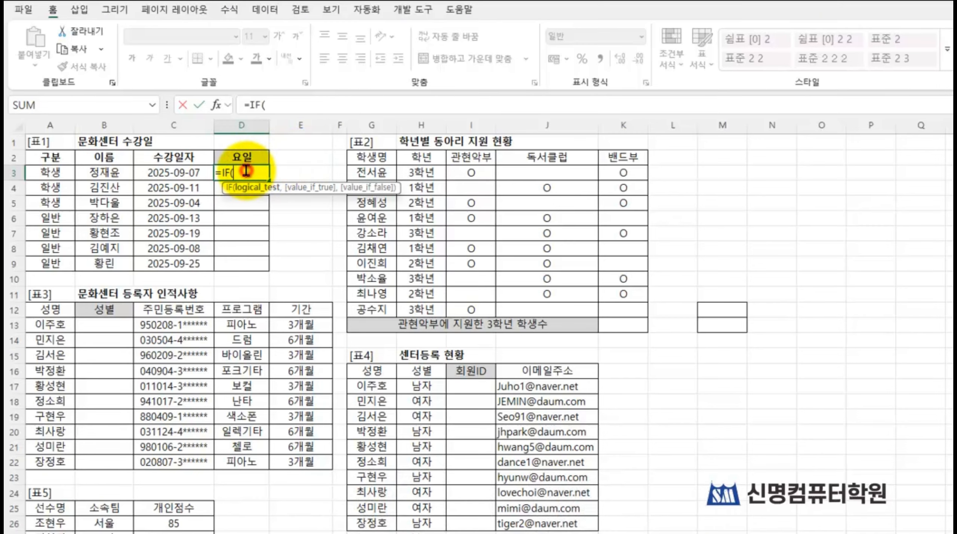
{"action": "key", "text": "shift+F3"}
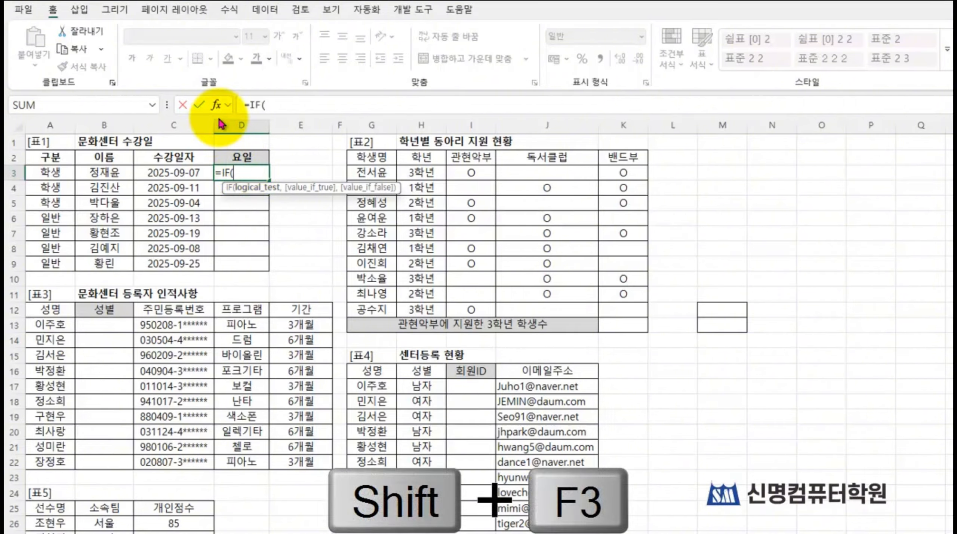
{"action": "left_click", "coordinate": [217, 105]}
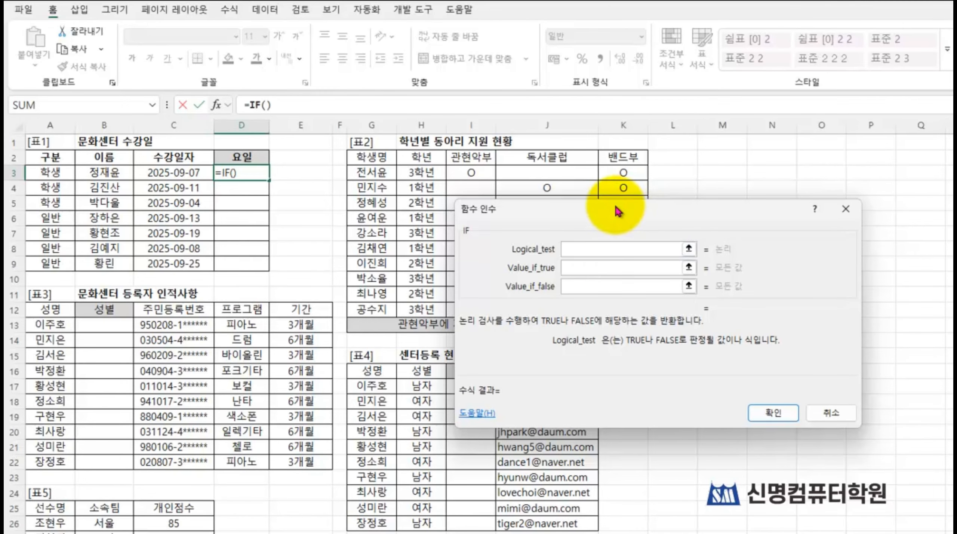
{"action": "left_click_drag", "start_coordinate": [614, 209], "coordinate": [455, 148]}
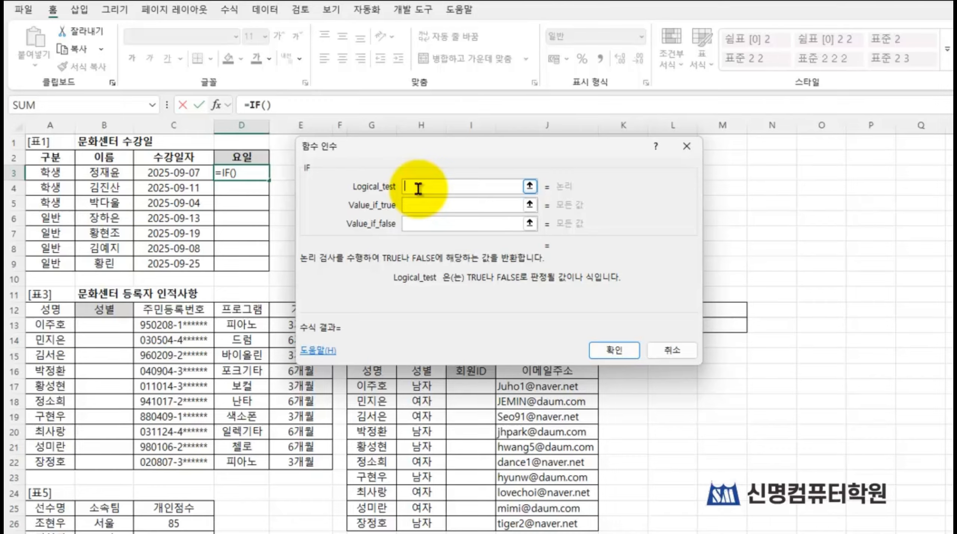
Step: Enter weekday() as the IF function's logical test and open the nested WEEKDAY function's arguments
{"action": "type", "text": "wee"}
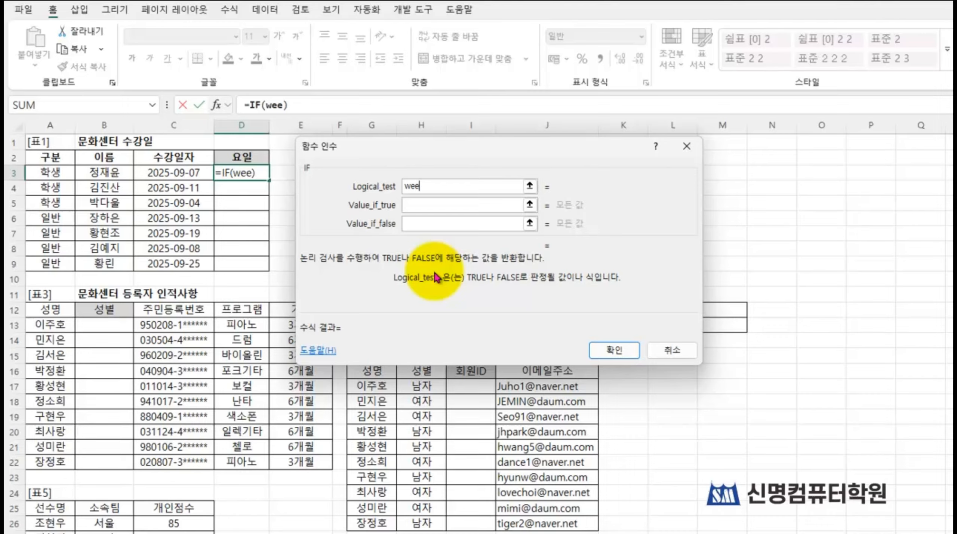
{"action": "type", "text": "kda"}
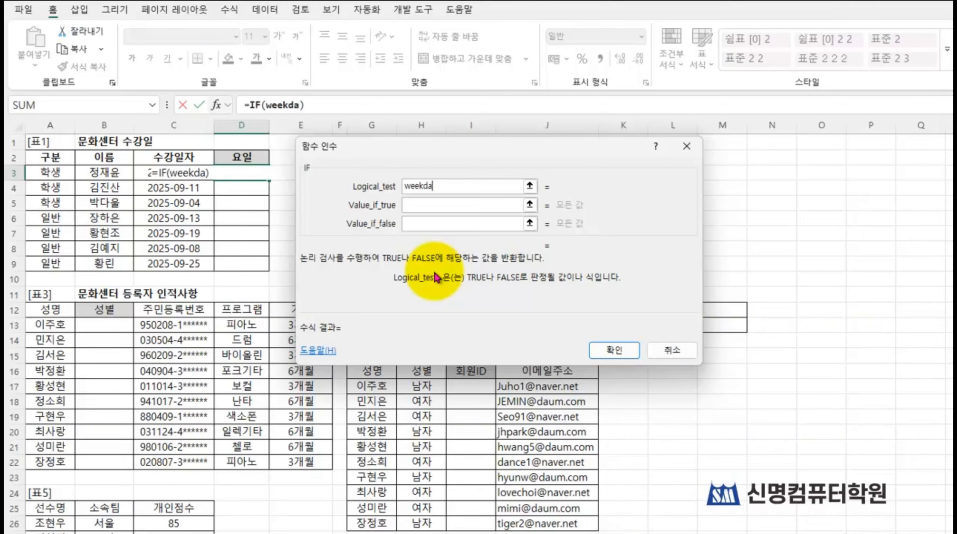
{"action": "type", "text": "y"}
{"action": "type", "text": "("}
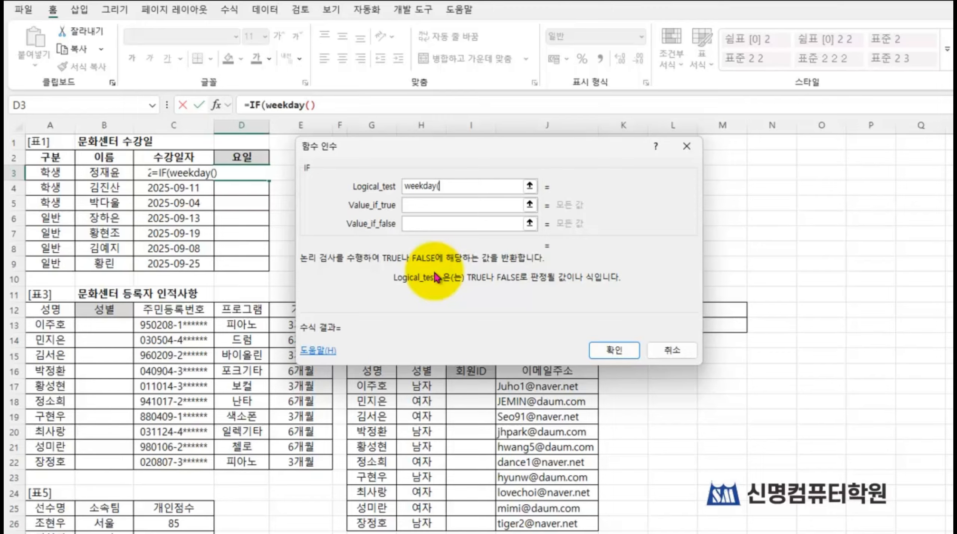
{"action": "type", "text": ")"}
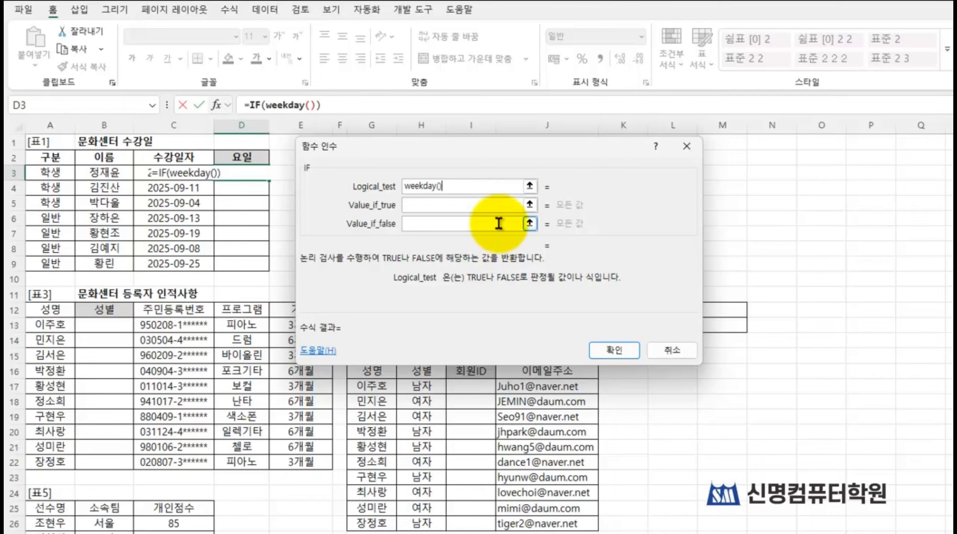
{"action": "left_click", "coordinate": [286, 105]}
{"action": "left_click", "coordinate": [286, 106]}
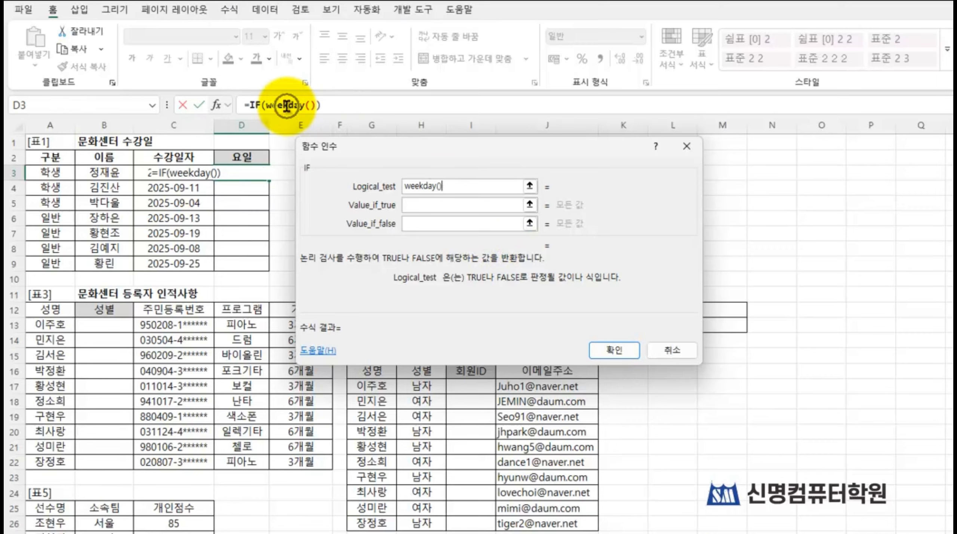
{"action": "left_click", "coordinate": [286, 106]}
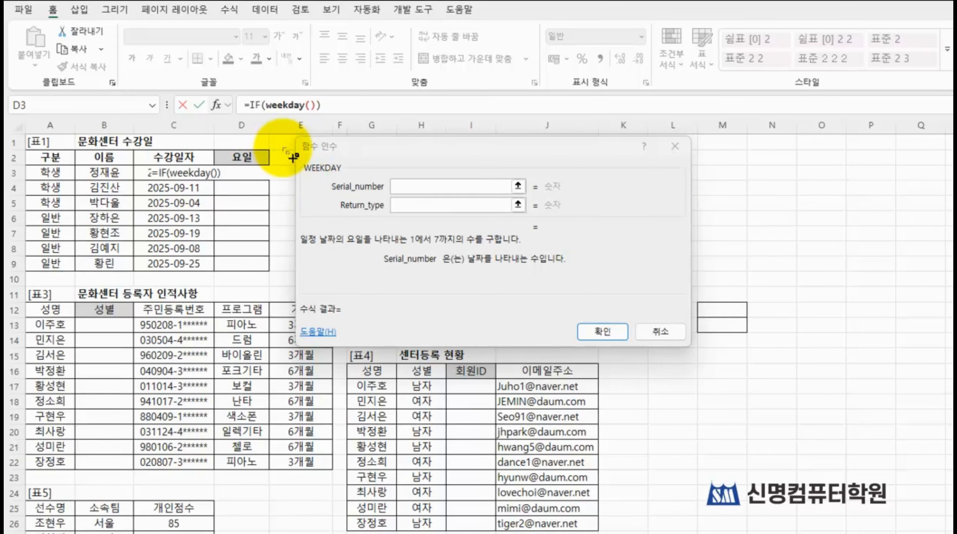
Step: Set the WEEKDAY function's Serial_number to C3 and its Return_type to 2
{"action": "mouse_move", "coordinate": [283, 146]}
{"action": "left_mouse_down"}
{"action": "mouse_move", "coordinate": [451, 219]}
{"action": "mouse_move", "coordinate": [567, 226]}
{"action": "left_mouse_up"}
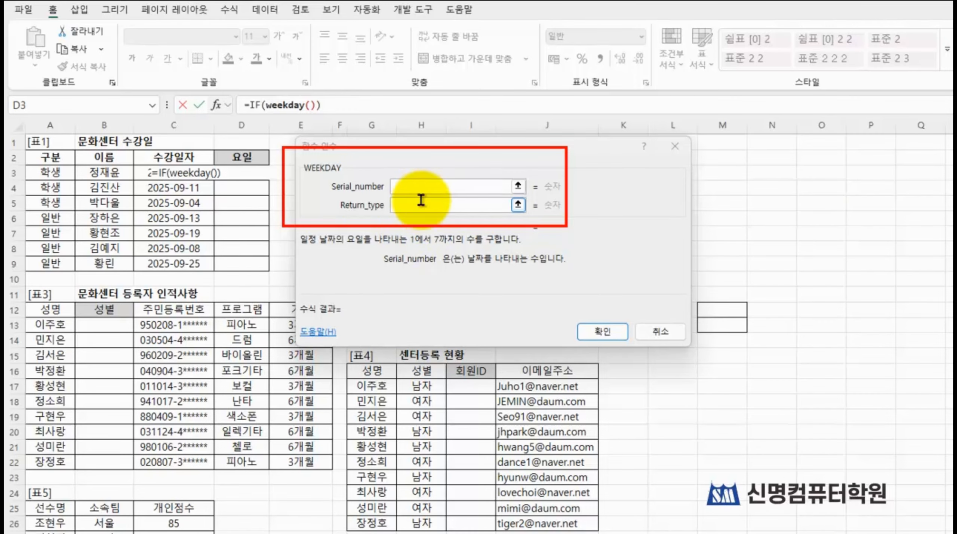
{"action": "left_click", "coordinate": [434, 188]}
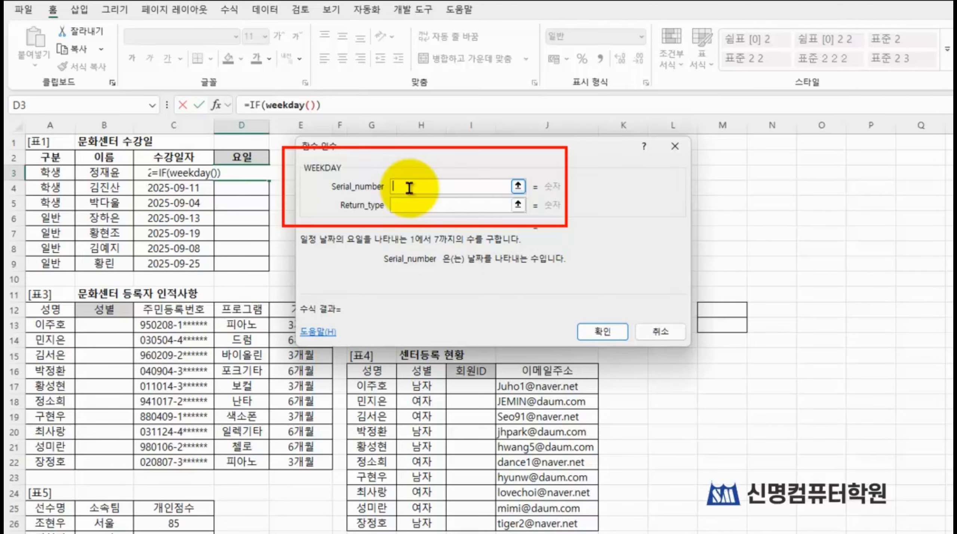
{"action": "left_click", "coordinate": [154, 173]}
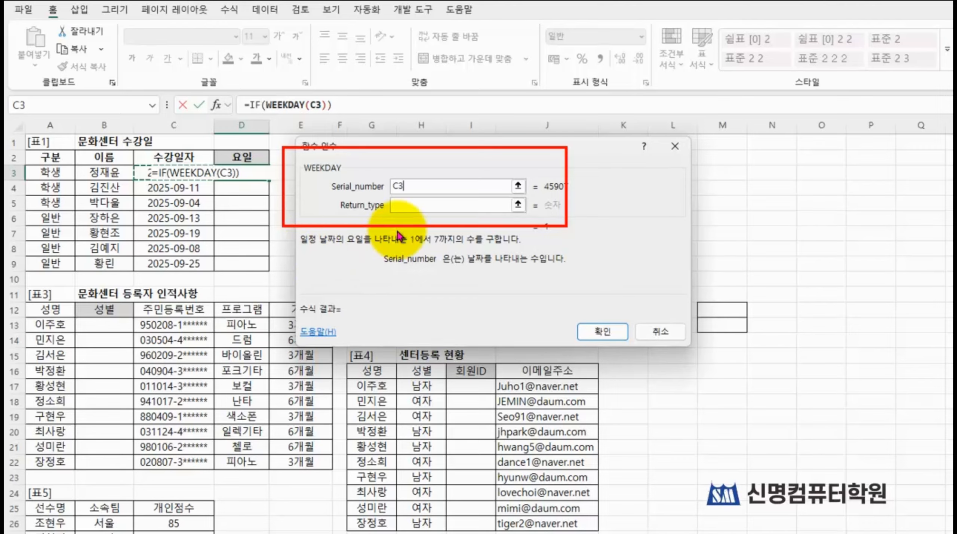
{"action": "left_click", "coordinate": [436, 206]}
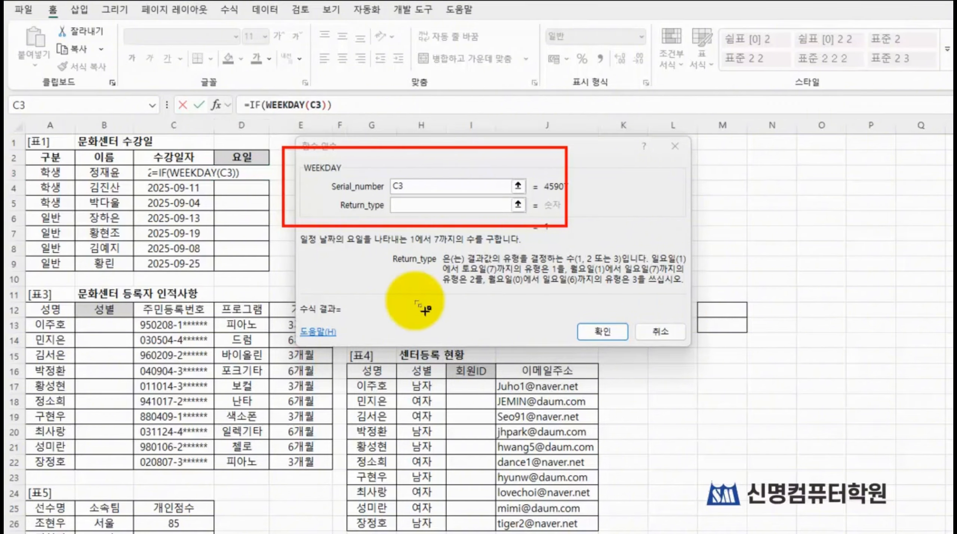
{"action": "mouse_move", "coordinate": [431, 244]}
{"action": "left_mouse_down"}
{"action": "mouse_move", "coordinate": [466, 272]}
{"action": "mouse_move", "coordinate": [683, 284]}
{"action": "mouse_move", "coordinate": [701, 299]}
{"action": "left_mouse_up"}
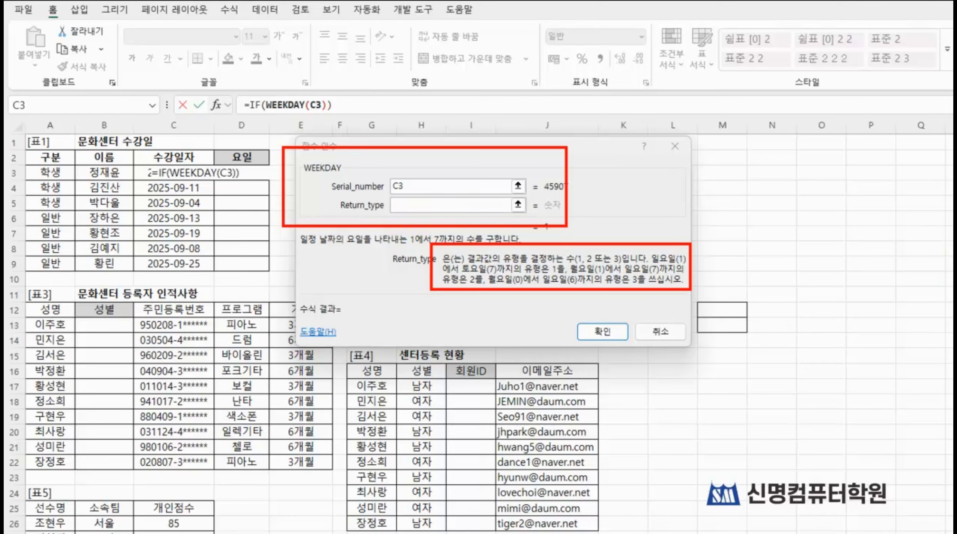
{"action": "left_click", "coordinate": [420, 204]}
{"action": "type", "text": "2"}
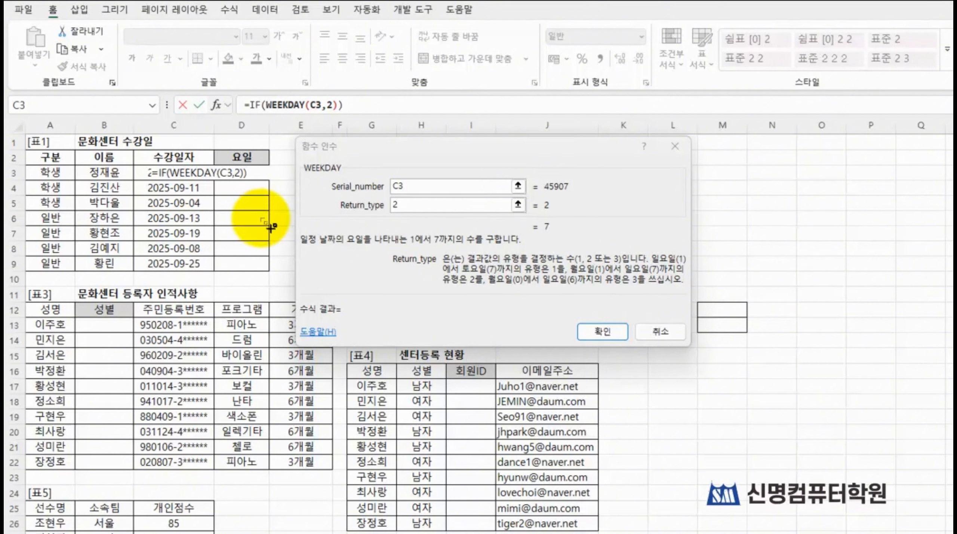
{"action": "left_click_drag", "start_coordinate": [323, 172], "coordinate": [422, 218]}
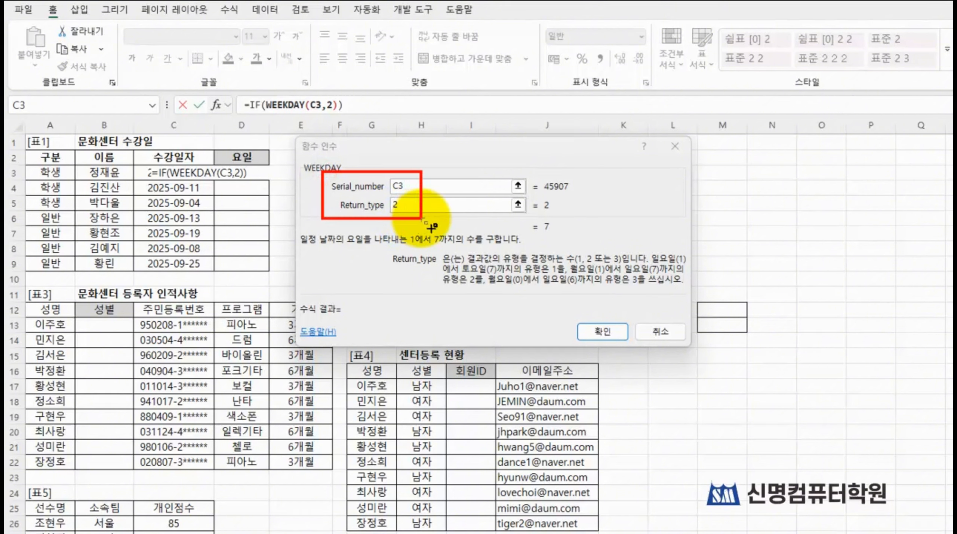
{"action": "mouse_move", "coordinate": [225, 87]}
{"action": "left_mouse_down"}
{"action": "mouse_move", "coordinate": [281, 115]}
{"action": "mouse_move", "coordinate": [376, 132]}
{"action": "mouse_move", "coordinate": [366, 121]}
{"action": "left_mouse_up"}
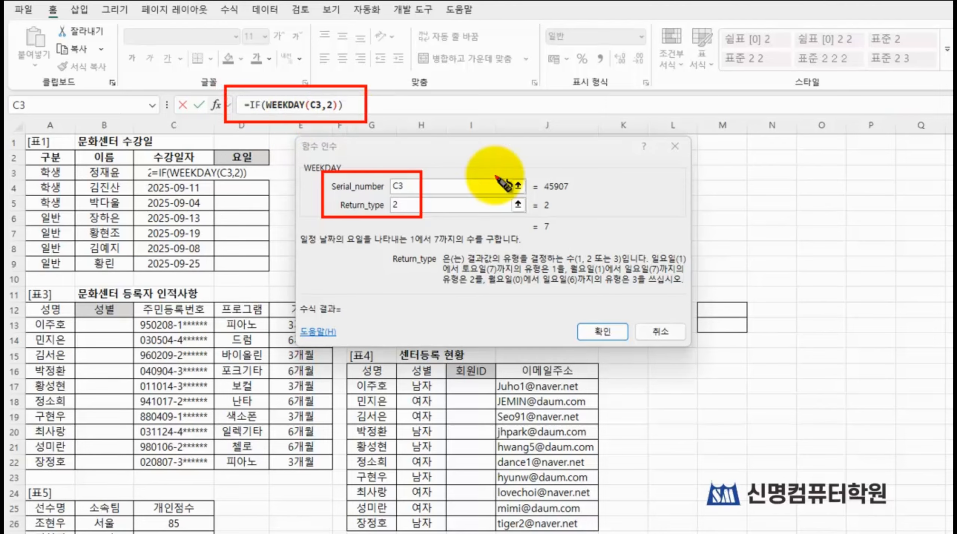
{"action": "mouse_move", "coordinate": [285, 64]}
{"action": "left_mouse_down"}
{"action": "mouse_move", "coordinate": [265, 85]}
{"action": "mouse_move", "coordinate": [278, 77]}
{"action": "left_mouse_up"}
{"action": "mouse_move", "coordinate": [264, 115]}
{"action": "left_mouse_down"}
{"action": "mouse_move", "coordinate": [249, 114]}
{"action": "mouse_move", "coordinate": [252, 95]}
{"action": "mouse_move", "coordinate": [255, 127]}
{"action": "left_mouse_up"}
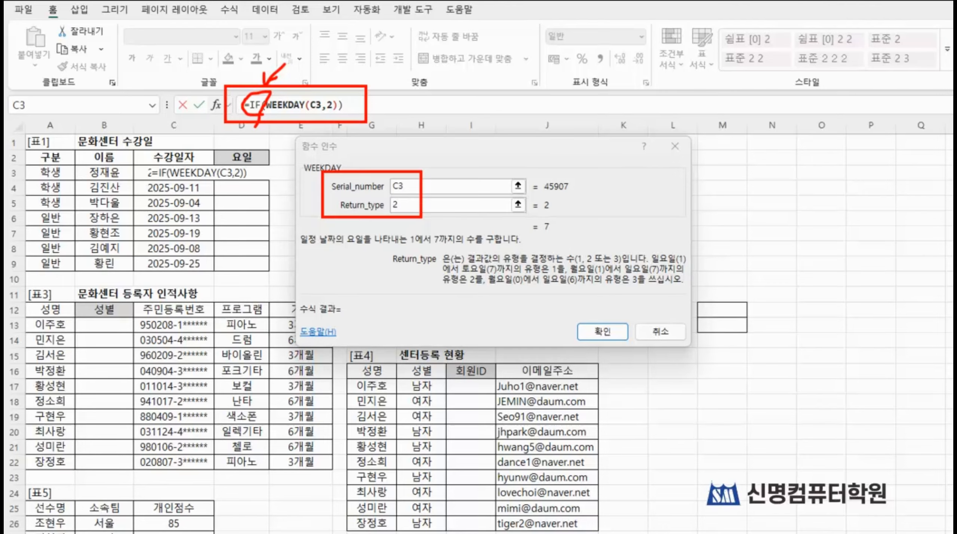
Step: Return to the outer IF function's arguments and extend the logical test to WEEKDAY(C3,2)<=5
{"action": "left_click", "coordinate": [255, 108]}
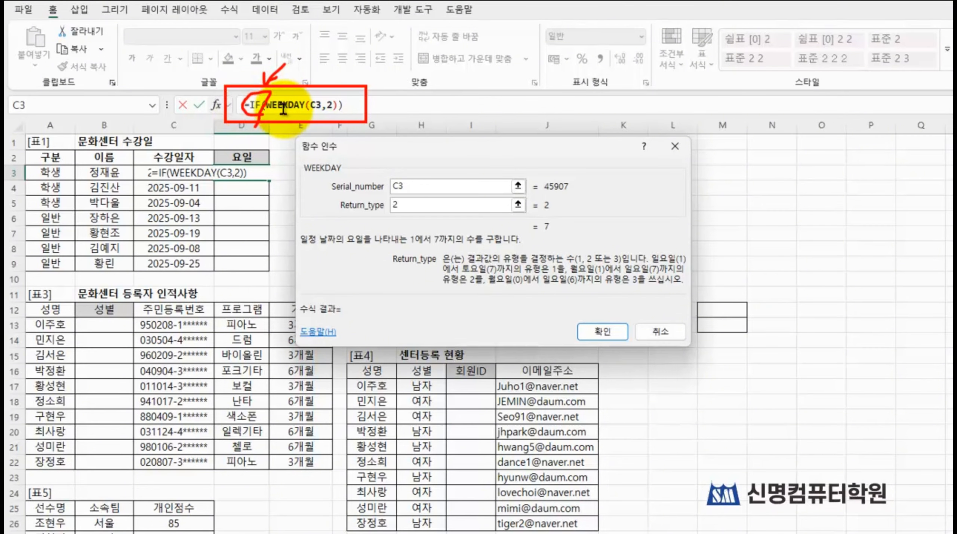
{"action": "left_click", "coordinate": [256, 105]}
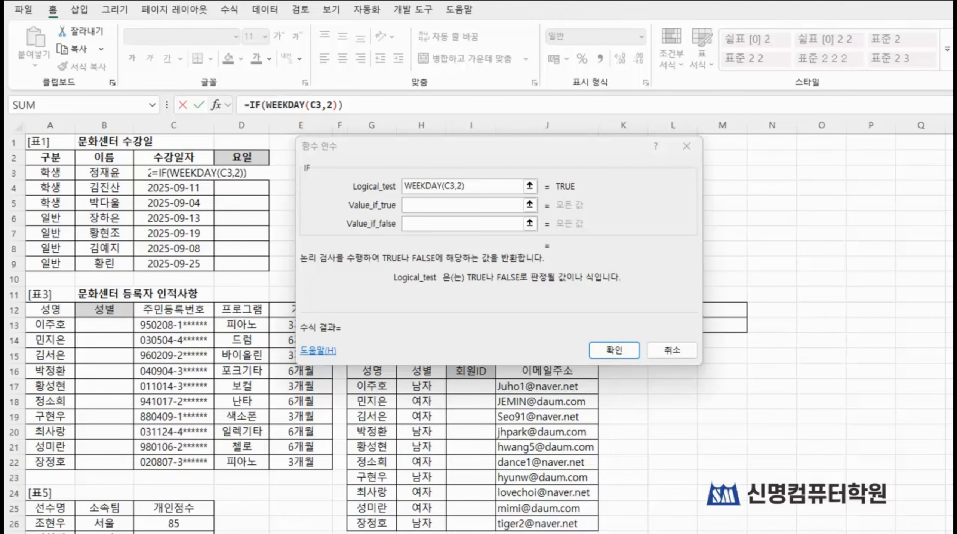
{"action": "left_click_drag", "start_coordinate": [296, 150], "coordinate": [556, 245]}
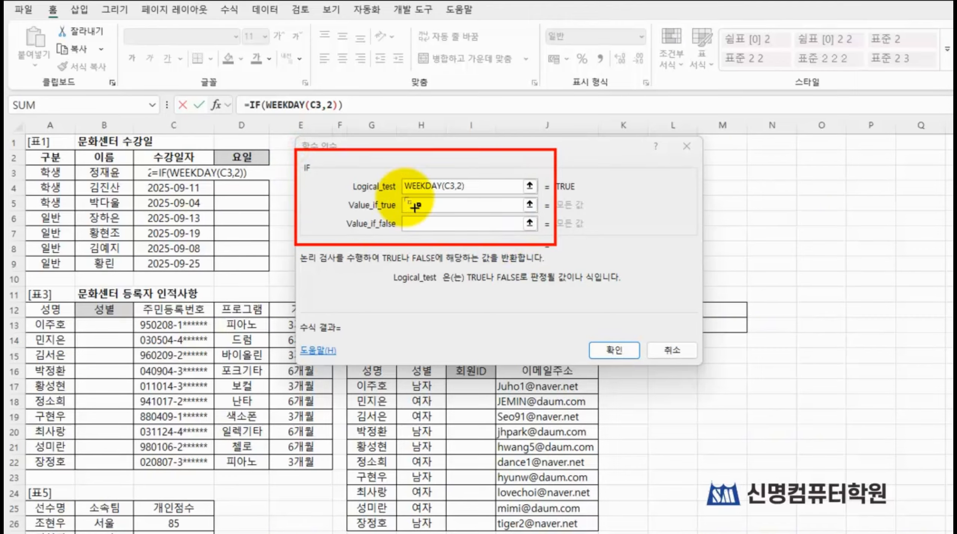
{"action": "left_click_drag", "start_coordinate": [380, 176], "coordinate": [472, 195]}
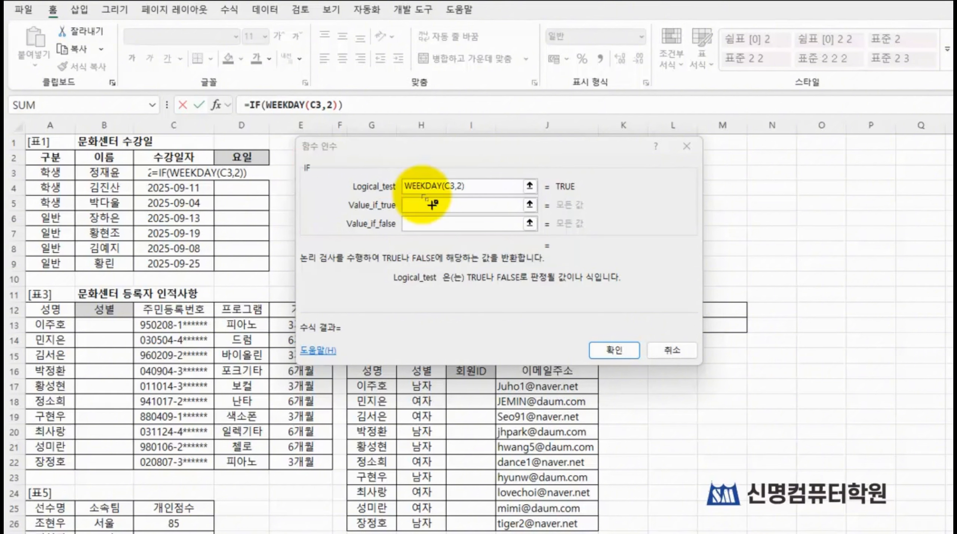
{"action": "mouse_move", "coordinate": [342, 171]}
{"action": "left_mouse_down"}
{"action": "mouse_move", "coordinate": [493, 210]}
{"action": "mouse_move", "coordinate": [592, 202]}
{"action": "left_mouse_up"}
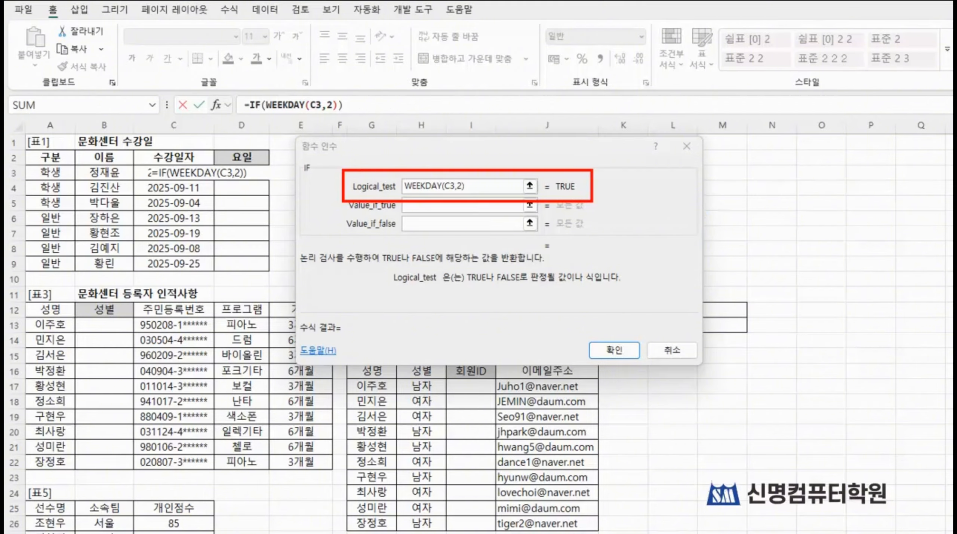
{"action": "left_click", "coordinate": [477, 186]}
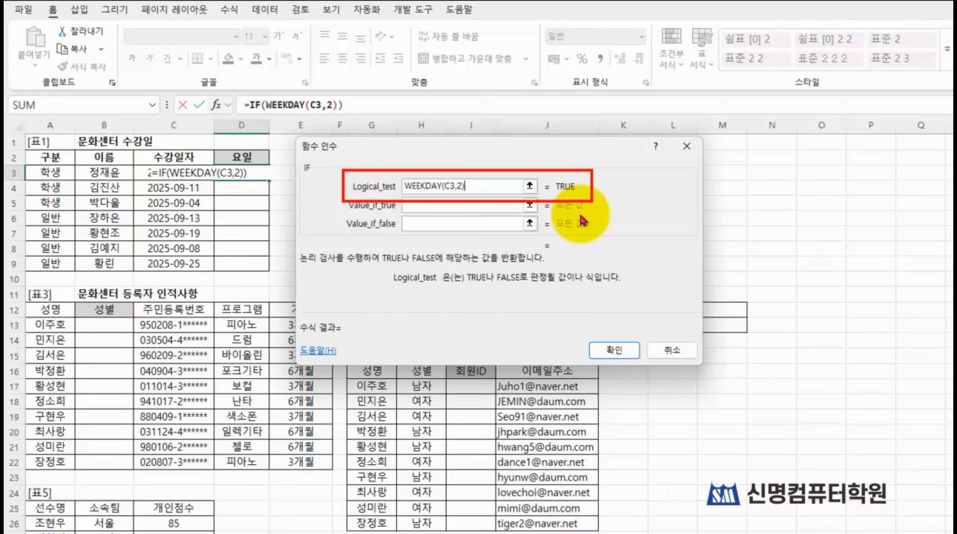
{"action": "type", "text": "<=5"}
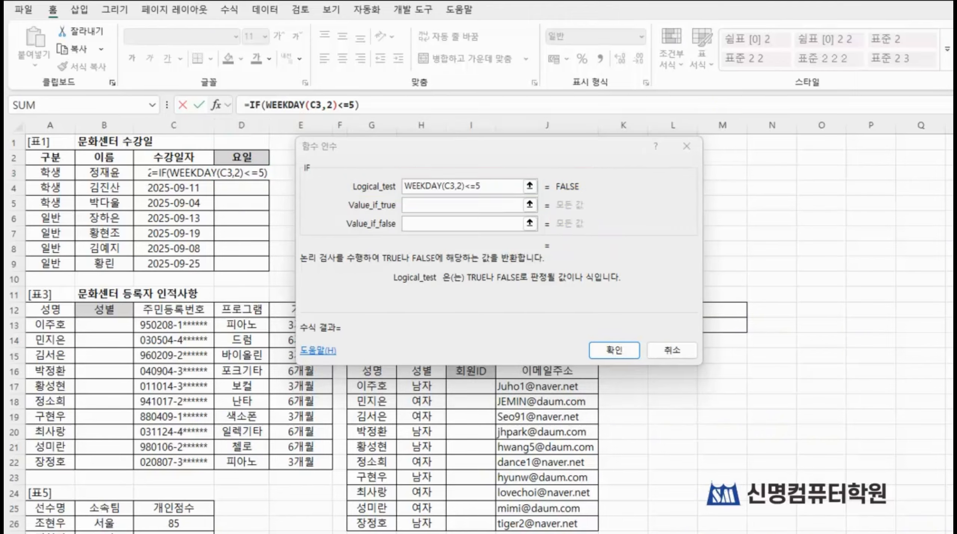
Step: Set the IF function's Value_if_true to "평일반" and move on to the Value_if_false argument
{"action": "mouse_move", "coordinate": [333, 190]}
{"action": "left_mouse_down"}
{"action": "mouse_move", "coordinate": [543, 234]}
{"action": "mouse_move", "coordinate": [559, 247]}
{"action": "left_mouse_up"}
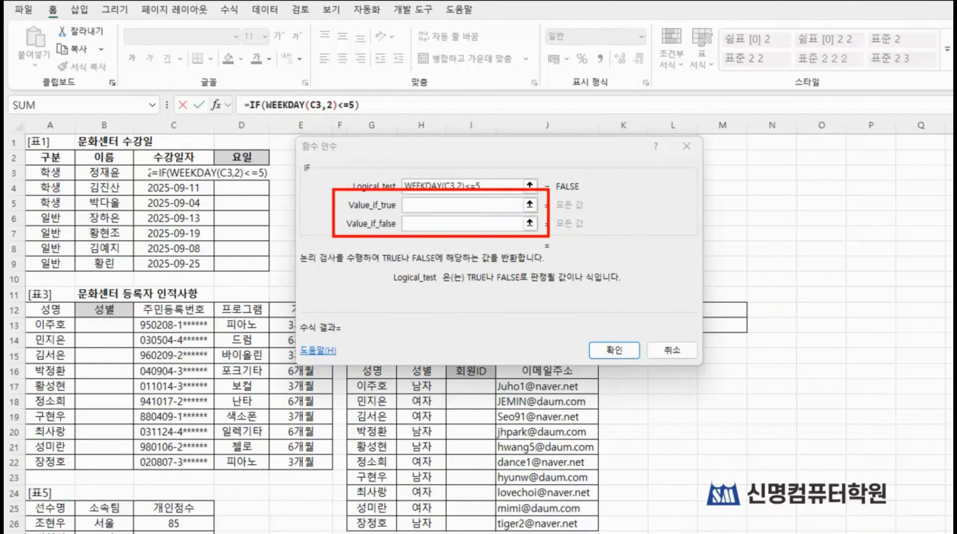
{"action": "left_click", "coordinate": [441, 205]}
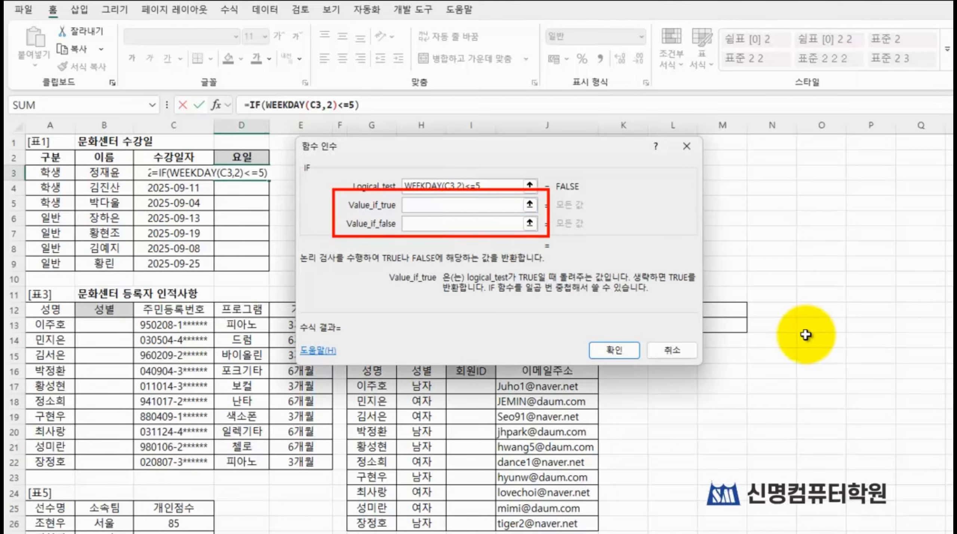
{"action": "type", "text": "v"}
{"action": "key", "text": "BackSpace"}
{"action": "type", "text": "평ㅇ"}
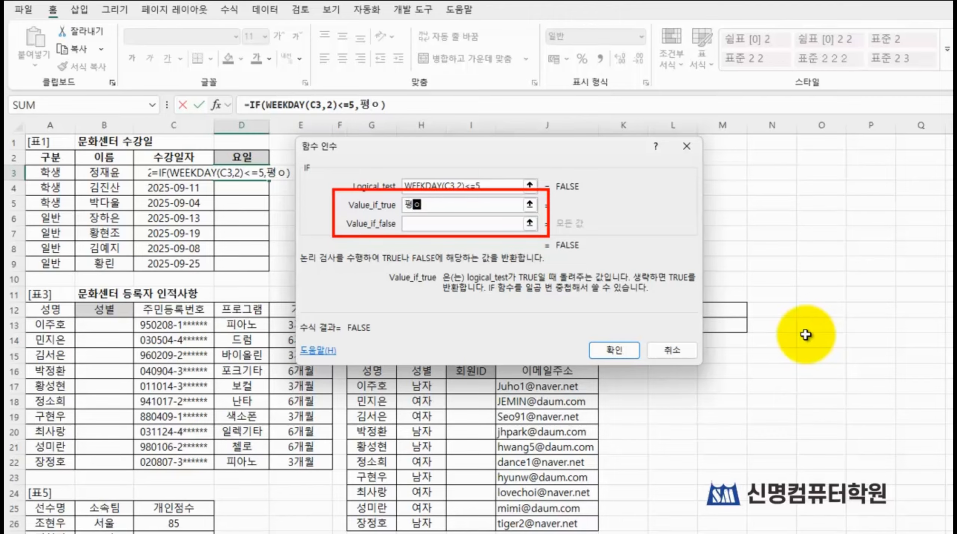
{"action": "type", "text": "ㅣㄹ"}
{"action": "key", "text": "Tab"}
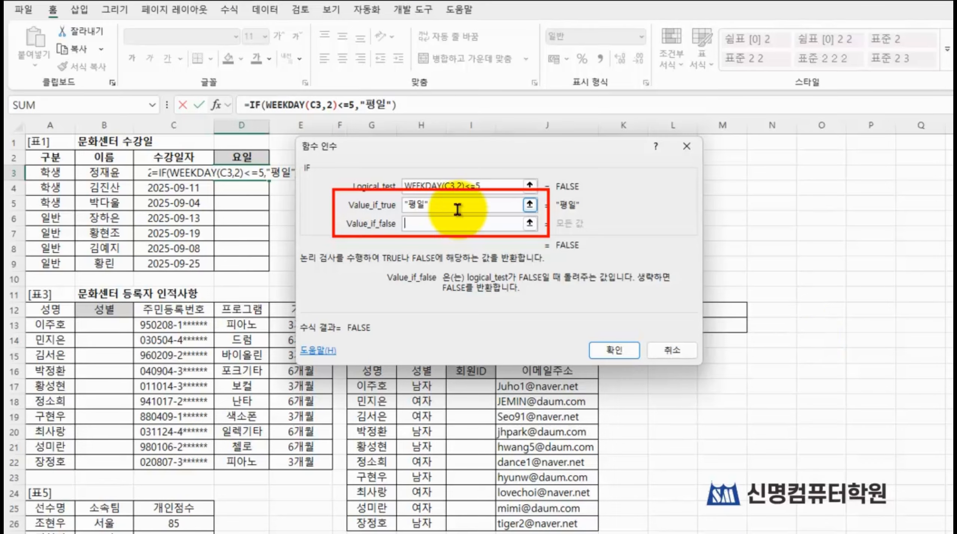
{"action": "left_click", "coordinate": [423, 204]}
{"action": "type", "text": "반"}
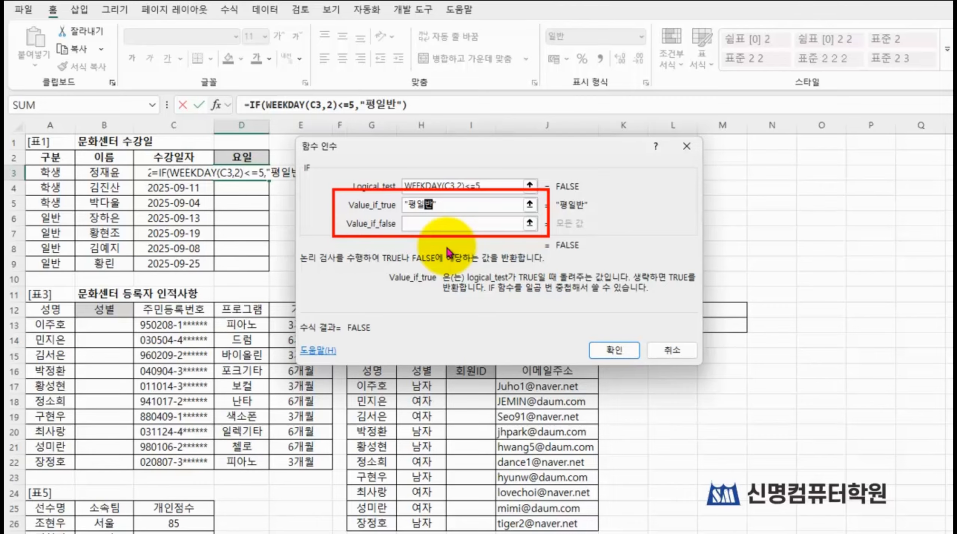
{"action": "left_click", "coordinate": [445, 223]}
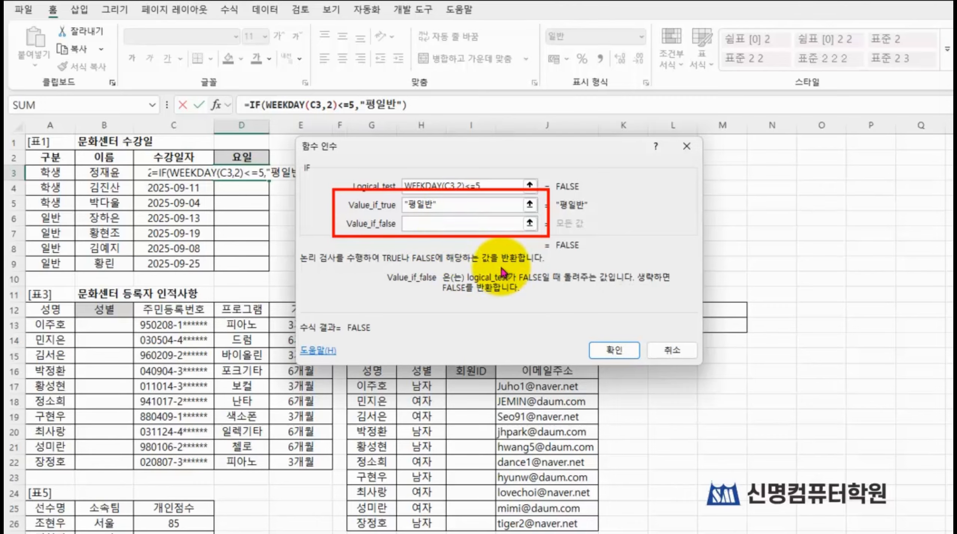
Step: Set the IF function's Value_if_false to "주말반" and confirm the formula in D3
{"action": "type", "text": "ㅈ"}
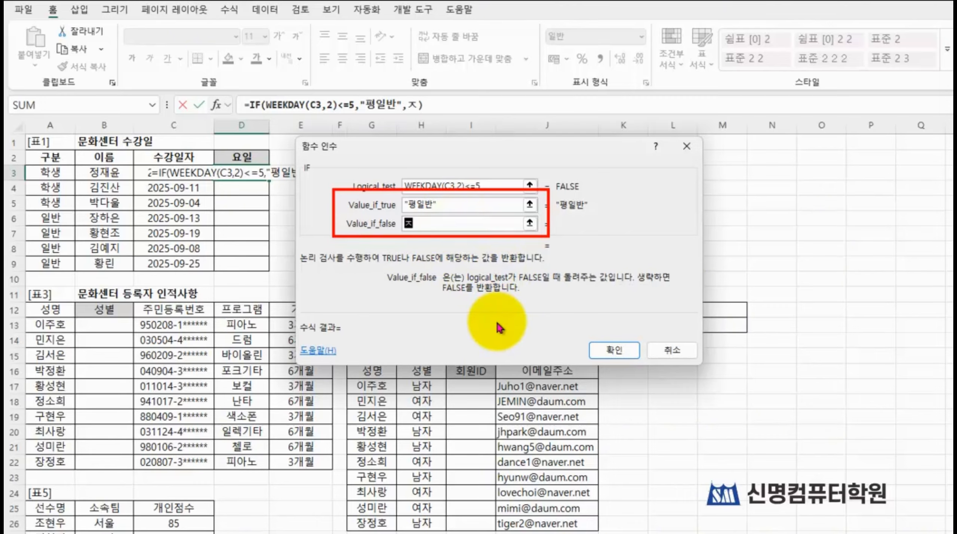
{"action": "type", "text": "ㅜ말"}
{"action": "type", "text": "반"}
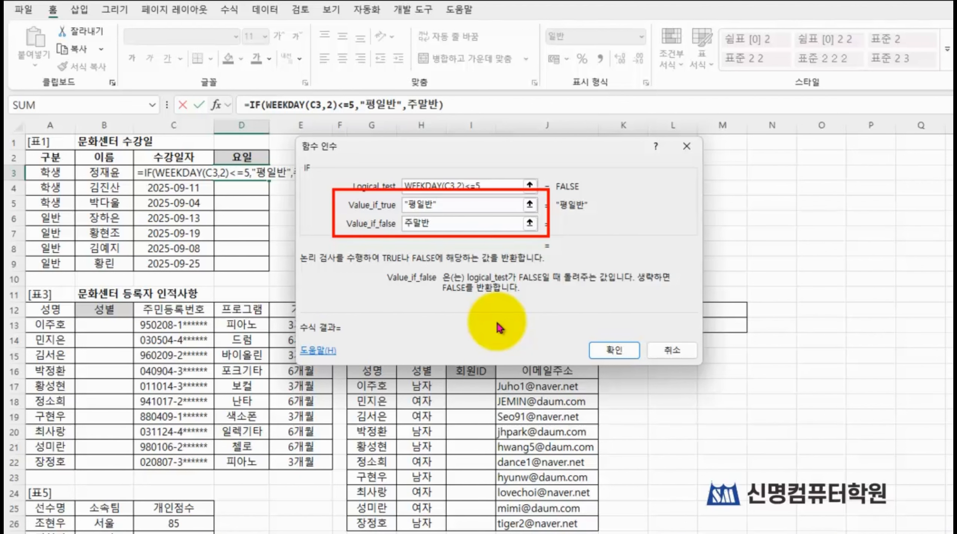
{"action": "key", "text": "Tab"}
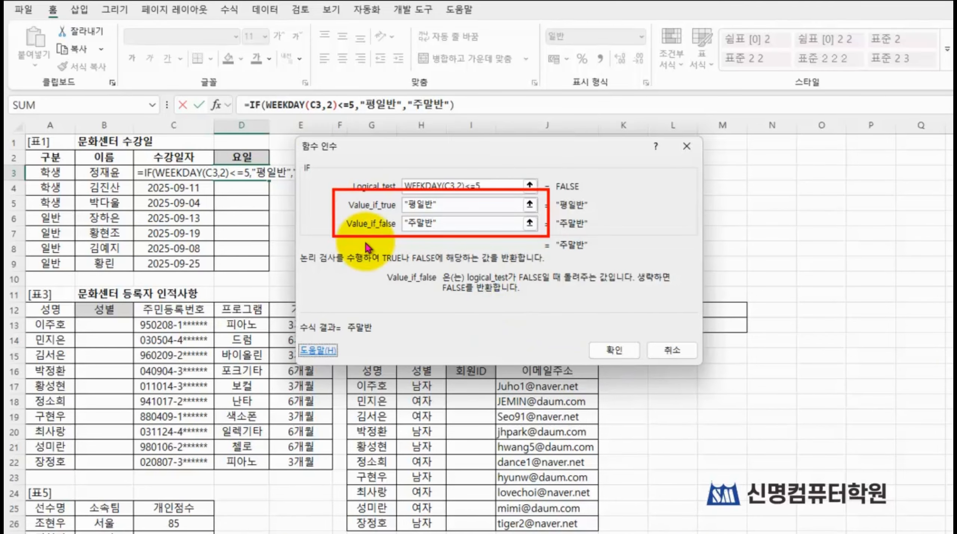
{"action": "left_click", "coordinate": [614, 350]}
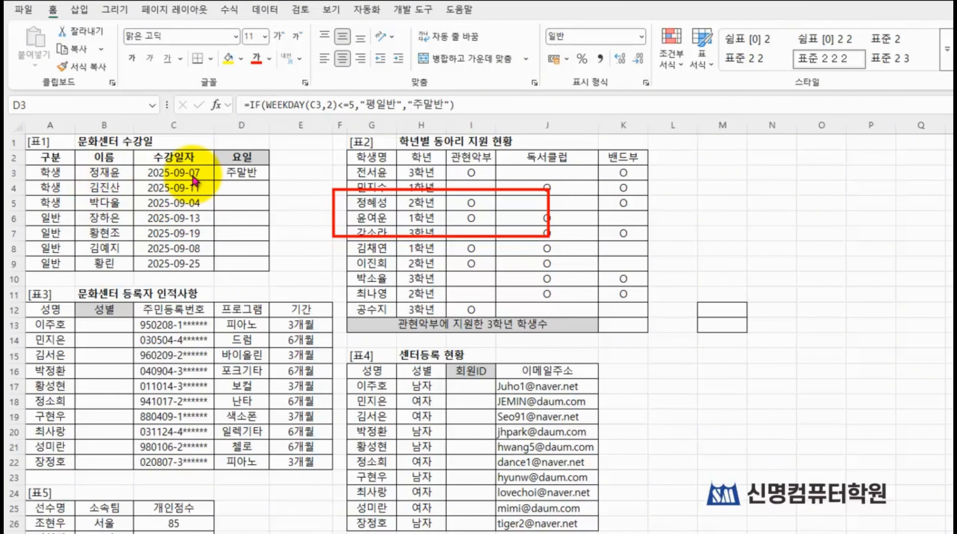
Step: Fill the weekday formula from D3 down through D9 in the 요일 column of 표1
{"action": "left_click", "coordinate": [241, 174]}
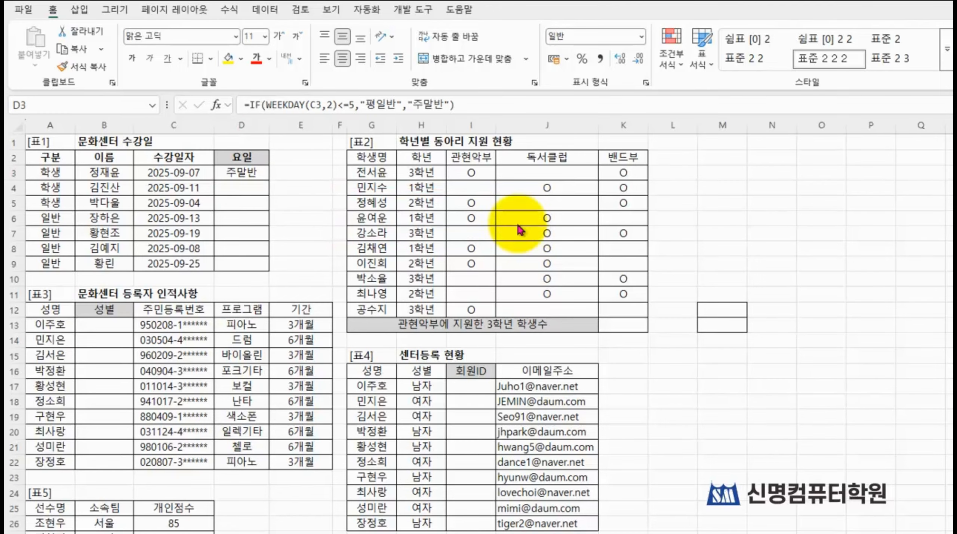
{"action": "left_click", "coordinate": [251, 175]}
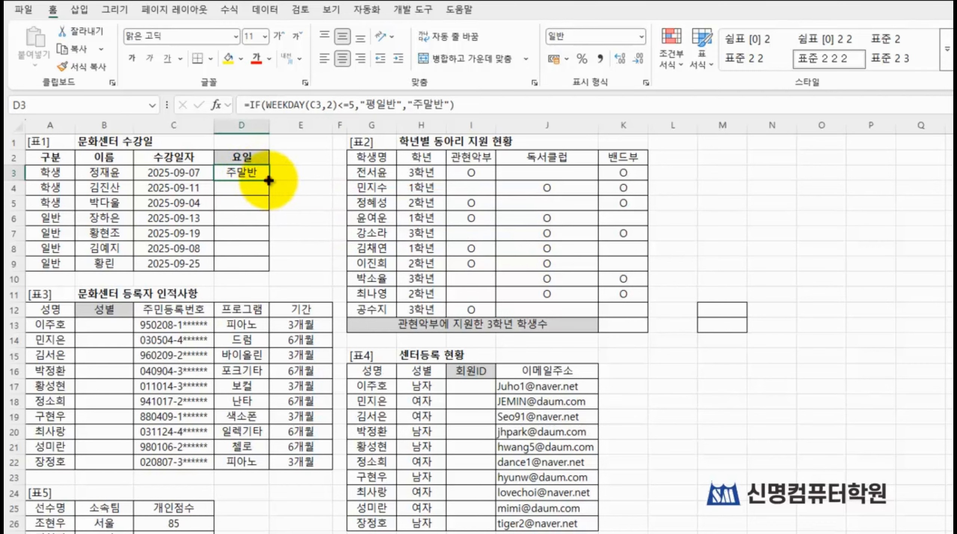
{"action": "left_click_drag", "start_coordinate": [268, 180], "coordinate": [265, 268]}
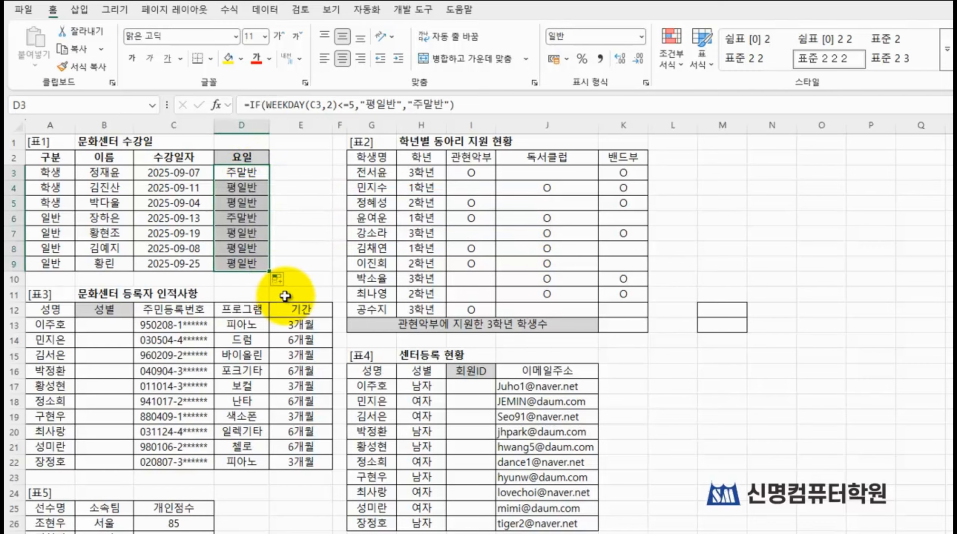
{"action": "left_click", "coordinate": [309, 235]}
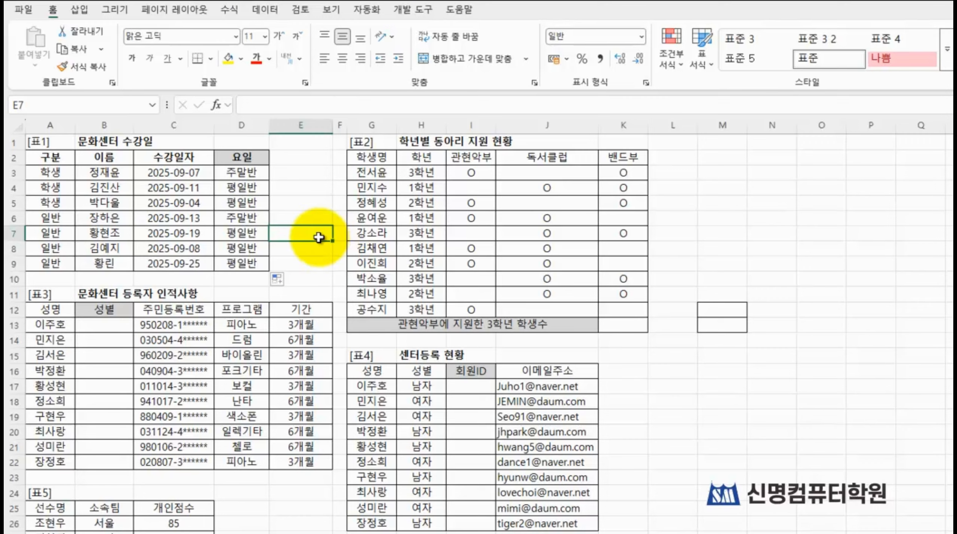
Step: Copy the 학년 heading and its 3학년 value from H2:H3 into M12:M13 as the criteria range
{"action": "left_click", "coordinate": [737, 307]}
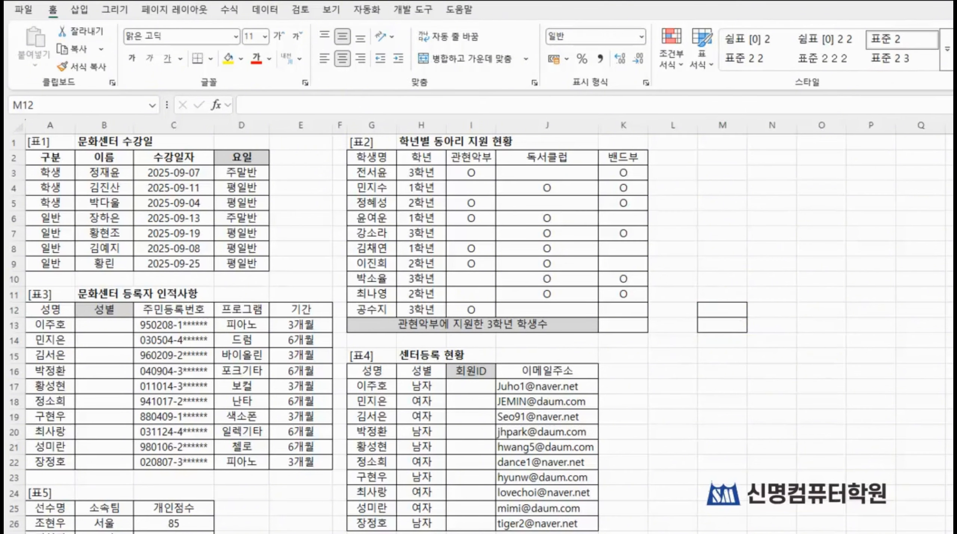
{"action": "mouse_move", "coordinate": [683, 286]}
{"action": "left_mouse_down"}
{"action": "mouse_move", "coordinate": [733, 337]}
{"action": "mouse_move", "coordinate": [767, 343]}
{"action": "left_mouse_up"}
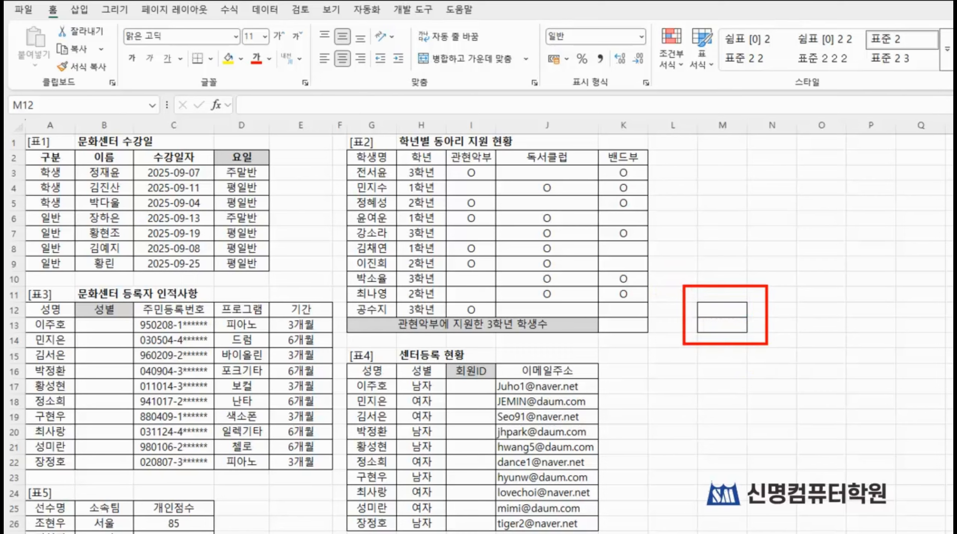
{"action": "left_click_drag", "start_coordinate": [415, 157], "coordinate": [407, 170]}
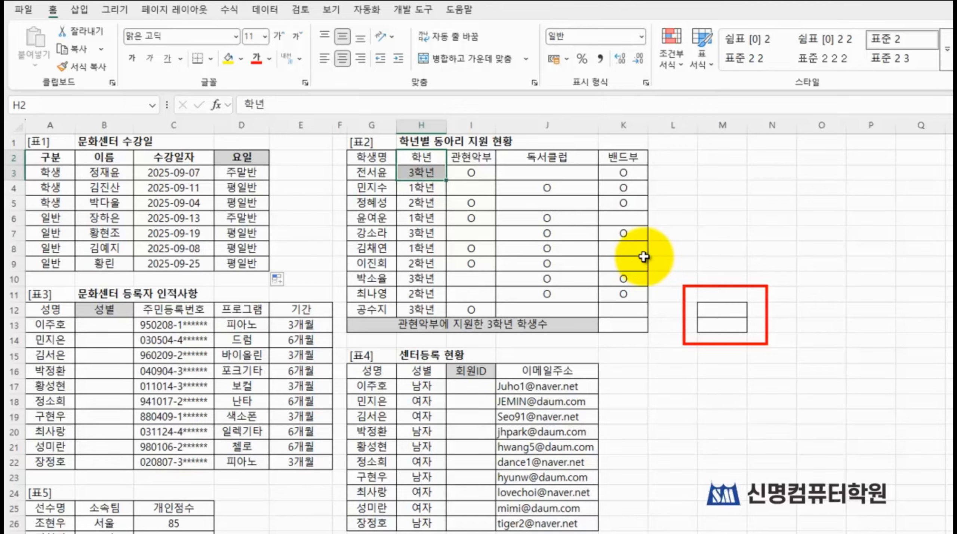
{"action": "key", "text": "ctrl+c"}
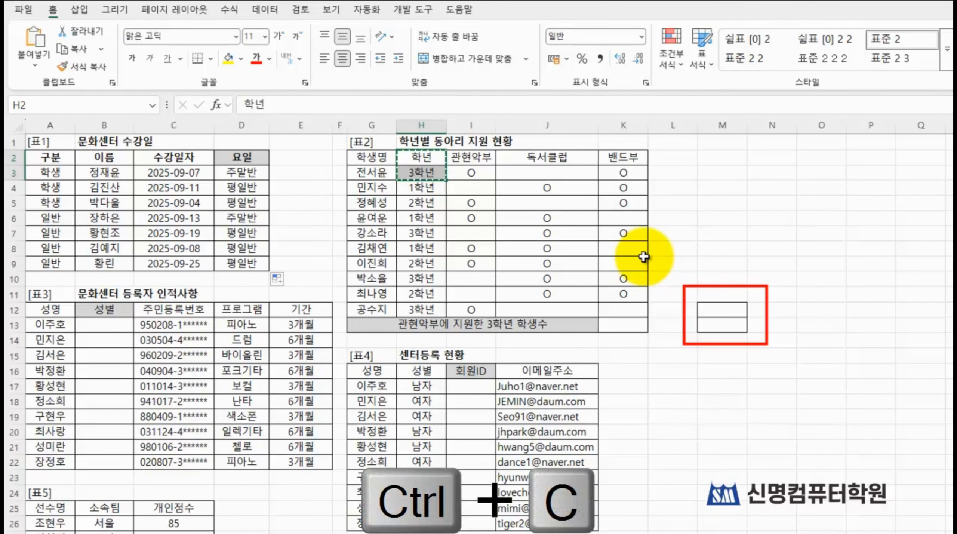
{"action": "left_click", "coordinate": [723, 311]}
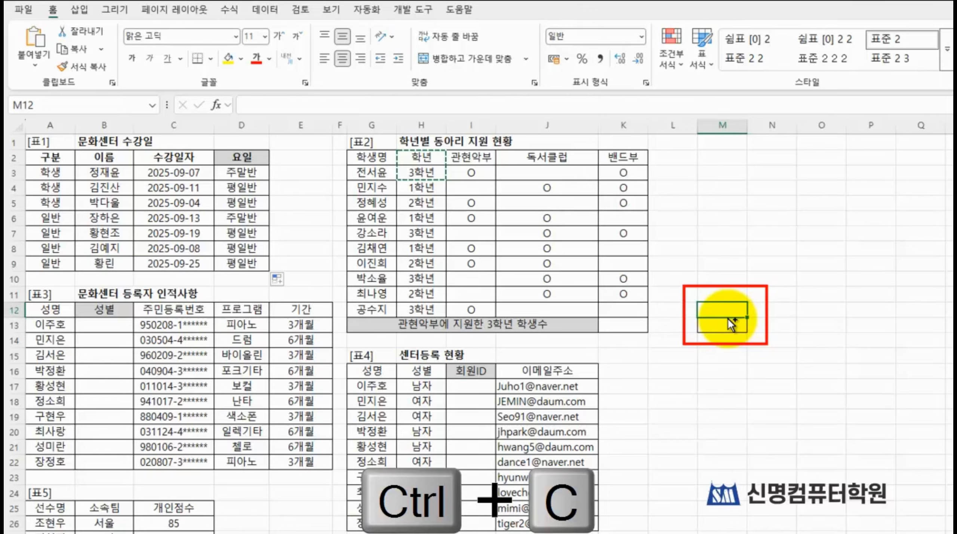
{"action": "key", "text": "ctrl+v"}
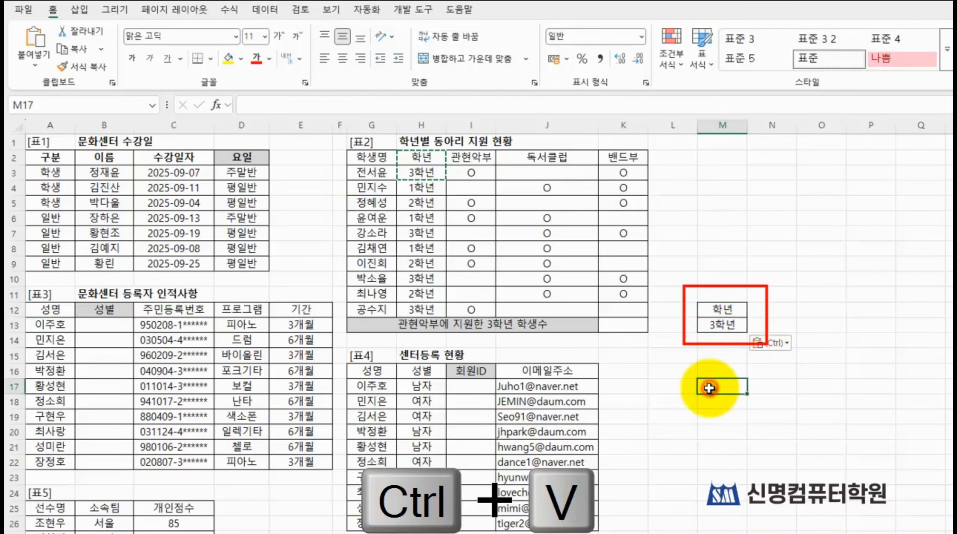
{"action": "left_click", "coordinate": [698, 383]}
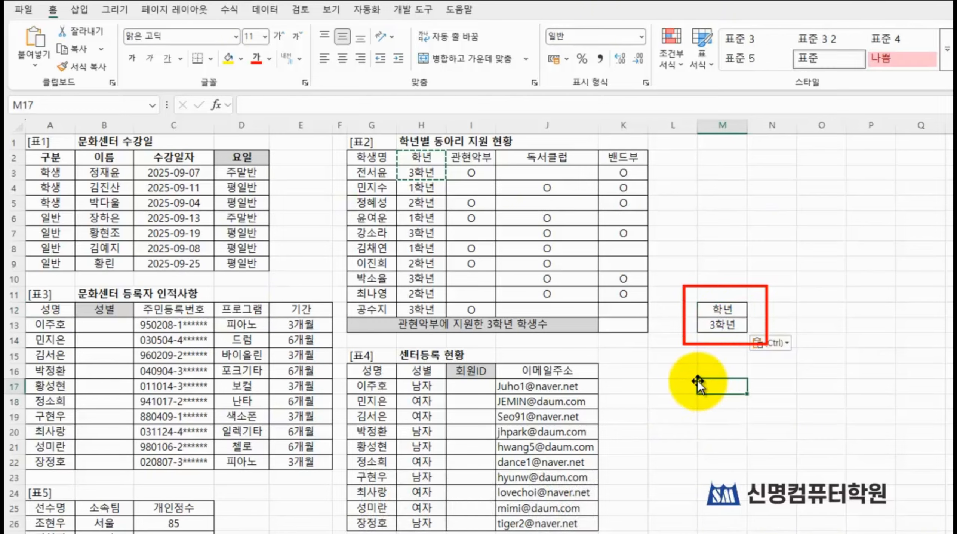
Step: Start a DCOUNTA formula in K13, beside 관현악부에 지원한 3학년 학생수, and open its function arguments
{"action": "left_click", "coordinate": [621, 324]}
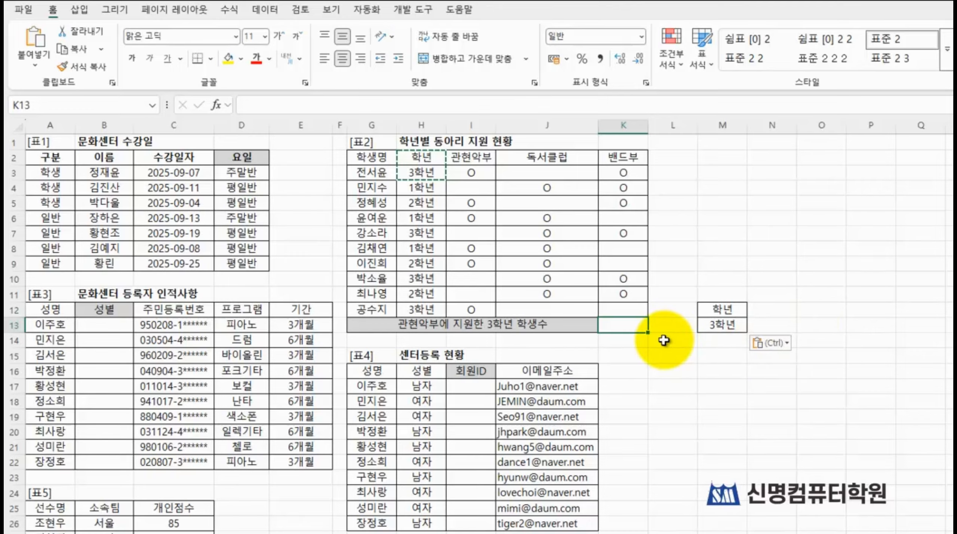
{"action": "type", "text": "="}
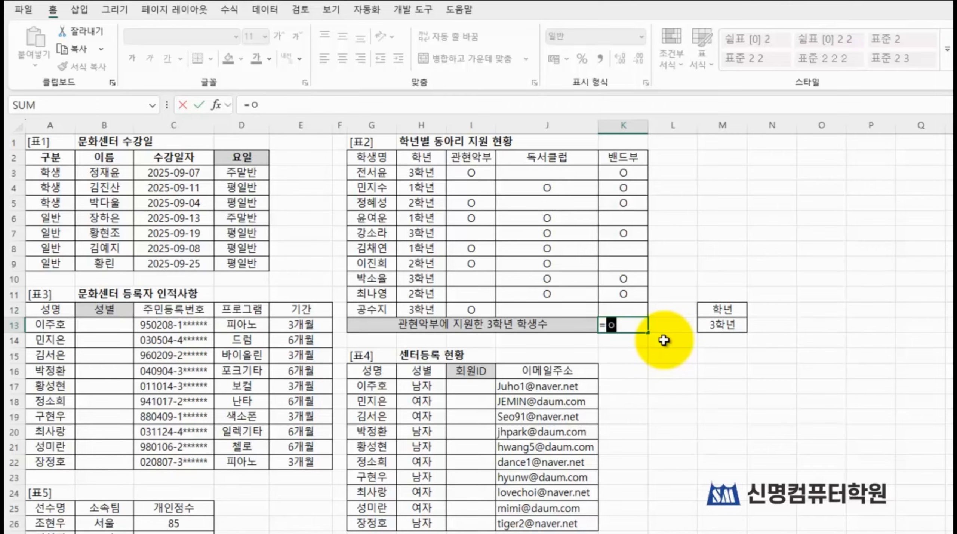
{"action": "type", "text": "dcou"}
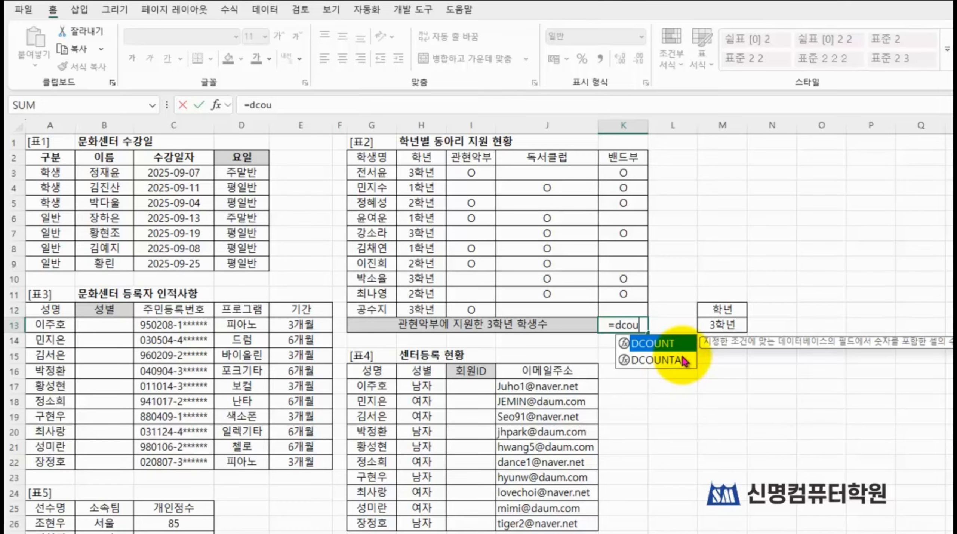
{"action": "left_click", "coordinate": [663, 361]}
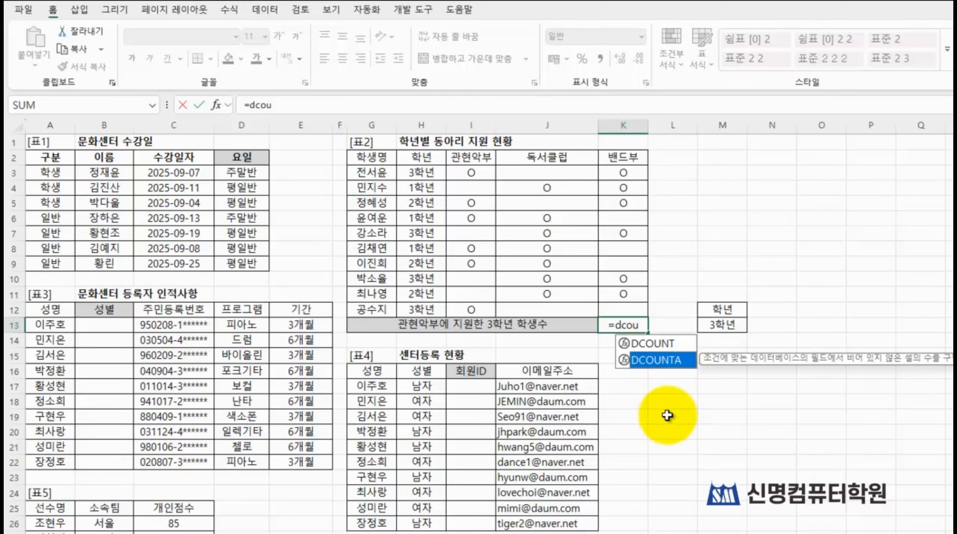
{"action": "key", "text": "Tab"}
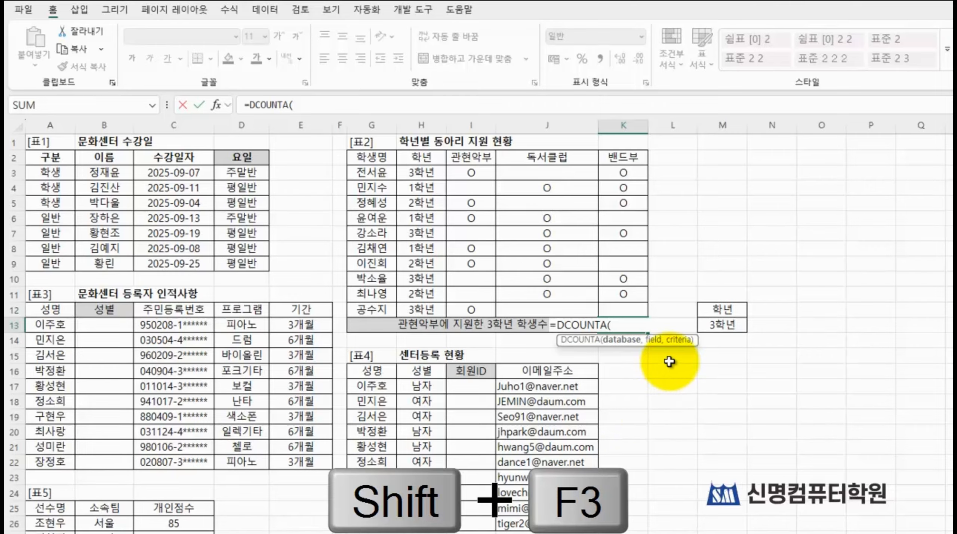
{"action": "left_click", "coordinate": [219, 105]}
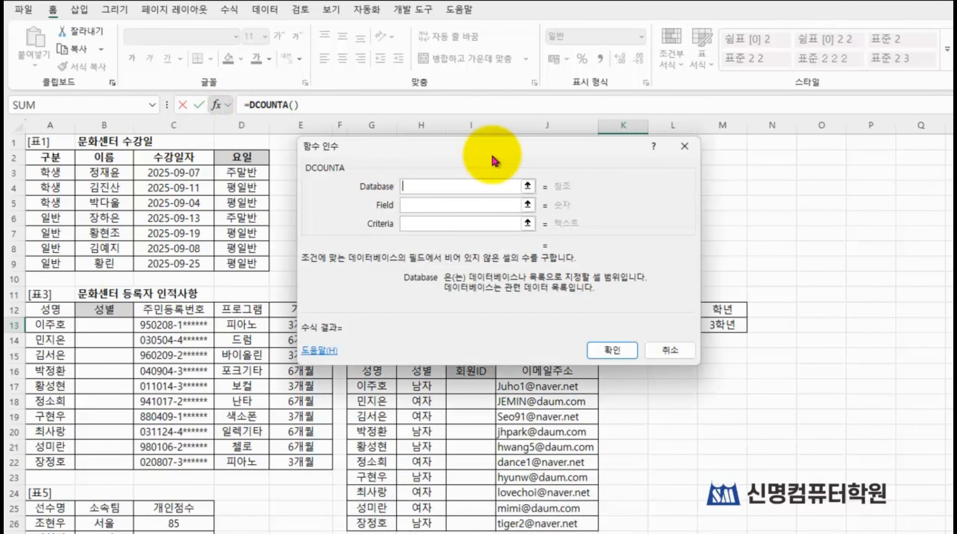
Step: Set the DCOUNTA function's Database to G2:K12, covering 표2 with its headings
{"action": "left_click_drag", "start_coordinate": [497, 156], "coordinate": [154, 80]}
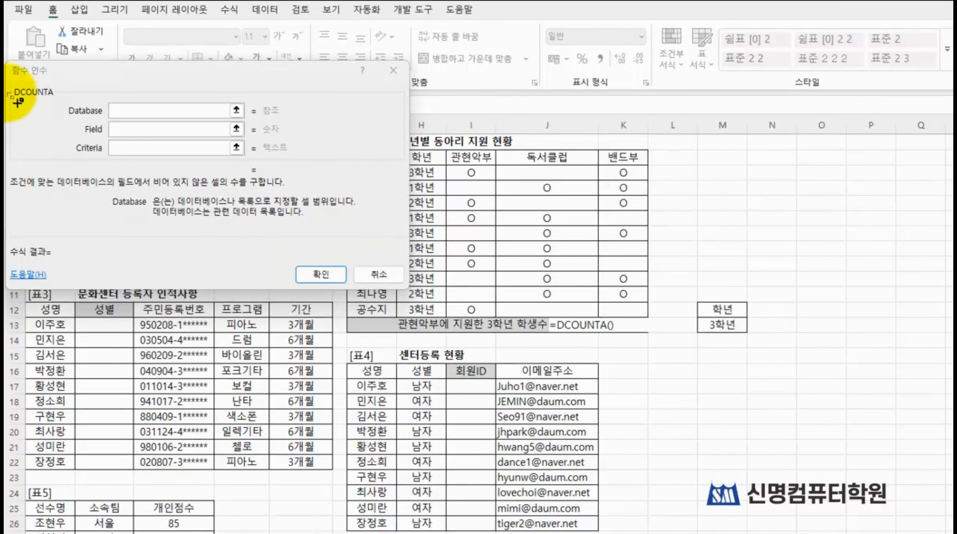
{"action": "mouse_move", "coordinate": [8, 78]}
{"action": "left_mouse_down"}
{"action": "mouse_move", "coordinate": [38, 110]}
{"action": "mouse_move", "coordinate": [275, 174]}
{"action": "left_mouse_up"}
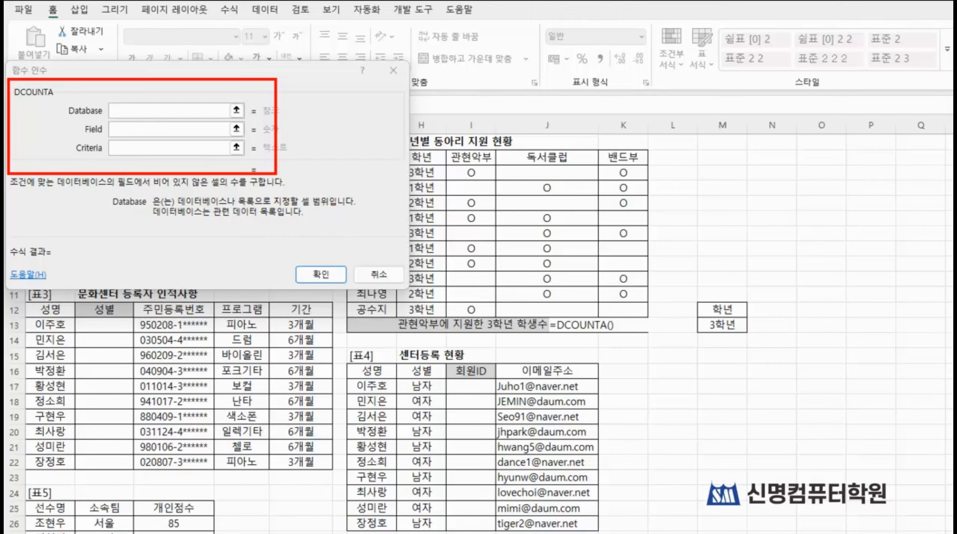
{"action": "left_click", "coordinate": [175, 114]}
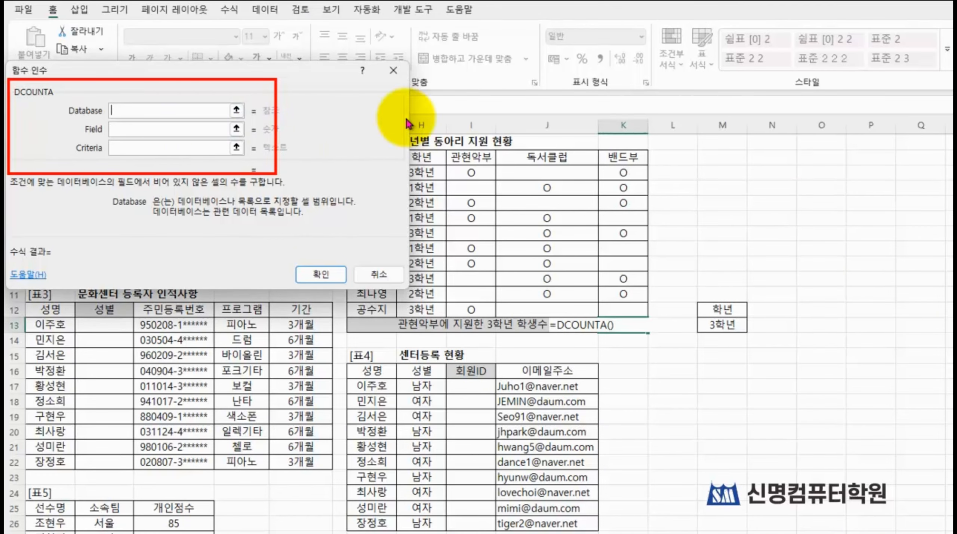
{"action": "left_click_drag", "start_coordinate": [603, 312], "coordinate": [368, 153]}
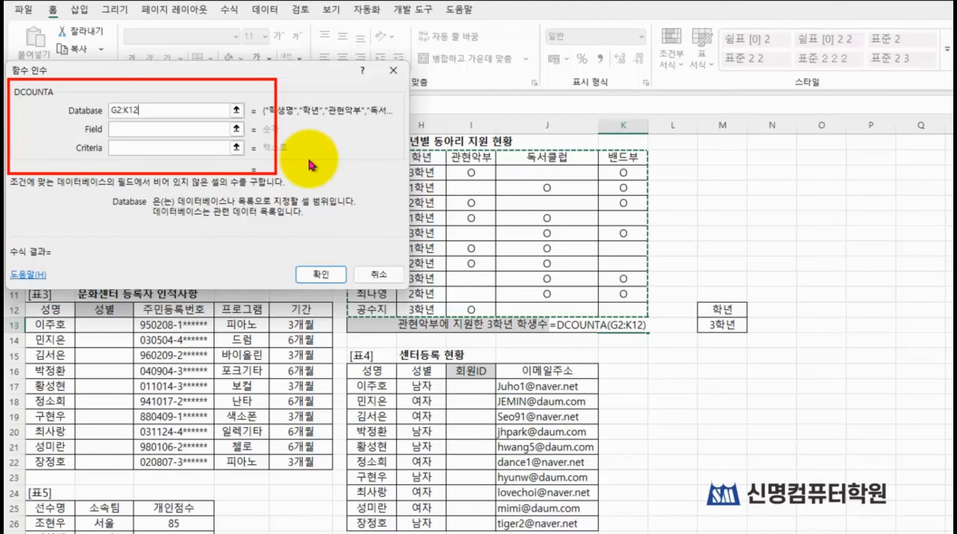
{"action": "left_click", "coordinate": [235, 111]}
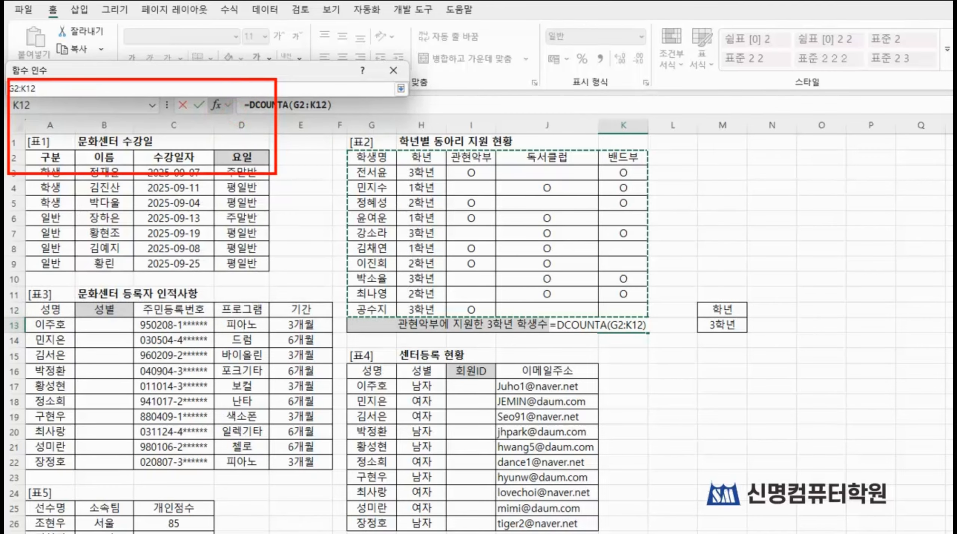
{"action": "mouse_move", "coordinate": [342, 146]}
{"action": "left_mouse_down"}
{"action": "mouse_move", "coordinate": [438, 217]}
{"action": "mouse_move", "coordinate": [678, 284]}
{"action": "mouse_move", "coordinate": [687, 314]}
{"action": "mouse_move", "coordinate": [667, 316]}
{"action": "mouse_move", "coordinate": [662, 330]}
{"action": "left_mouse_up"}
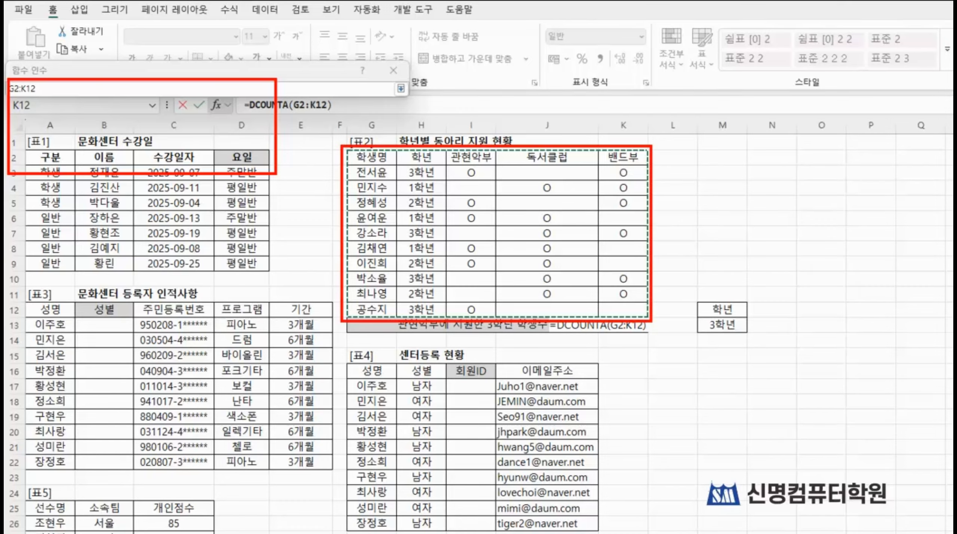
{"action": "left_click", "coordinate": [400, 89]}
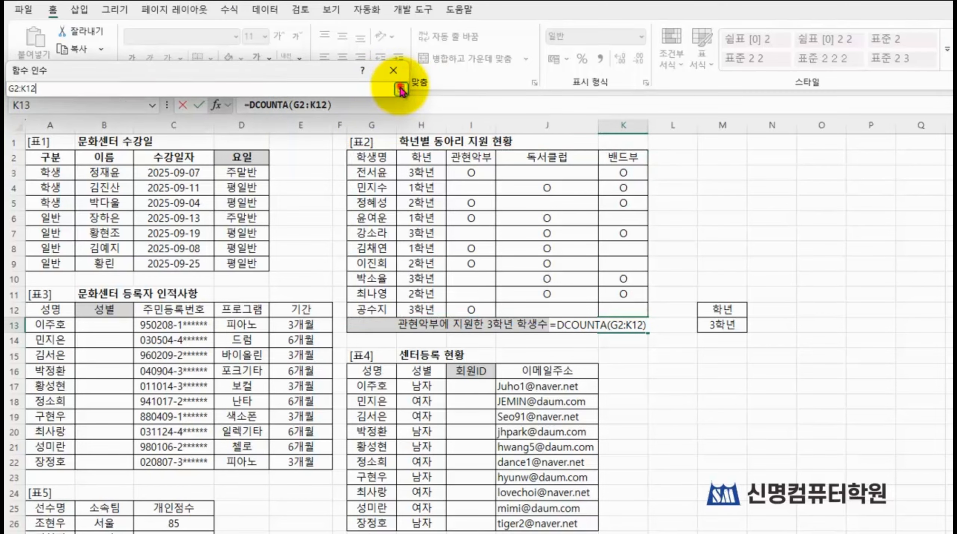
{"action": "left_click", "coordinate": [398, 88]}
Step: Set the DCOUNTA function's Field to 3 for the 관현악부 column, keeping 표2 clear of the arguments dialog
{"action": "left_click", "coordinate": [119, 129]}
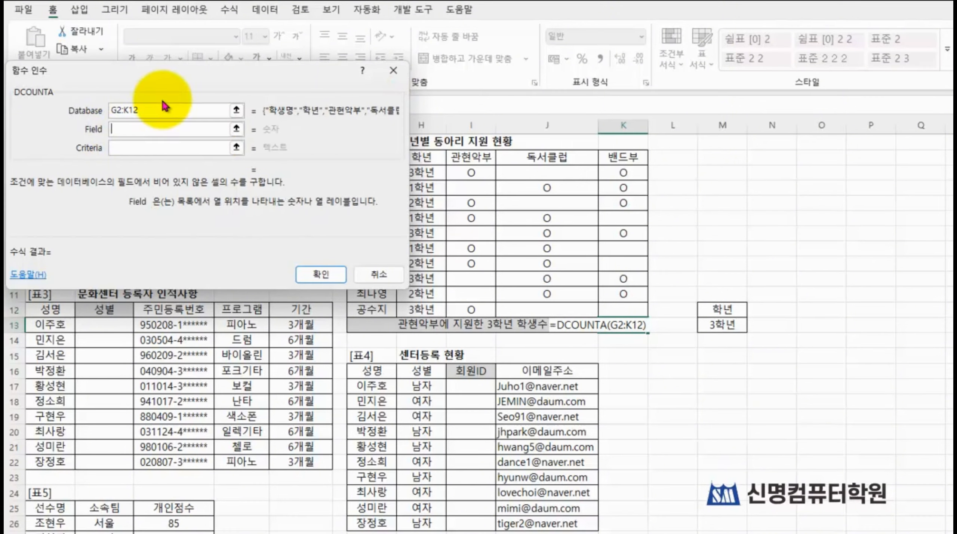
{"action": "left_click_drag", "start_coordinate": [181, 81], "coordinate": [204, 310]}
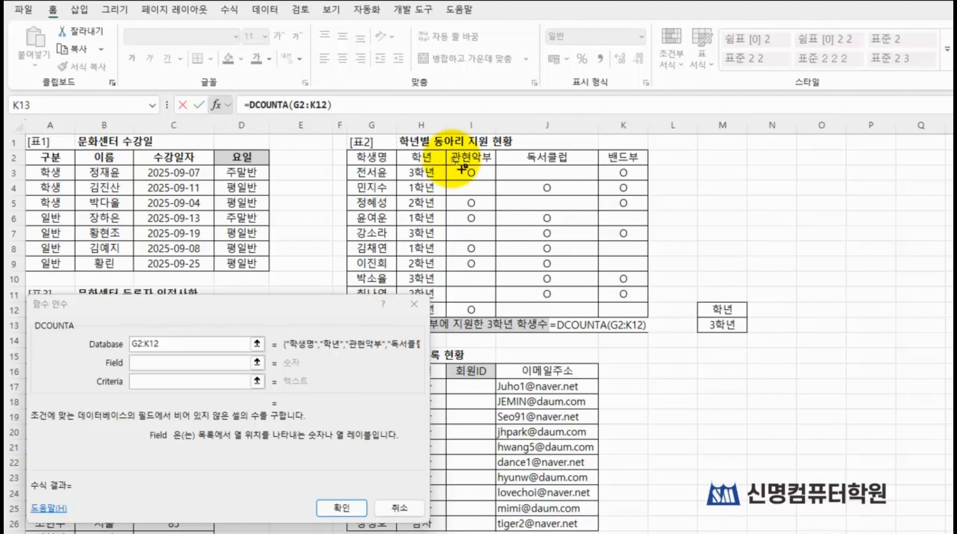
{"action": "mouse_move", "coordinate": [442, 142]}
{"action": "left_mouse_down"}
{"action": "mouse_move", "coordinate": [475, 297]}
{"action": "mouse_move", "coordinate": [510, 333]}
{"action": "left_mouse_up"}
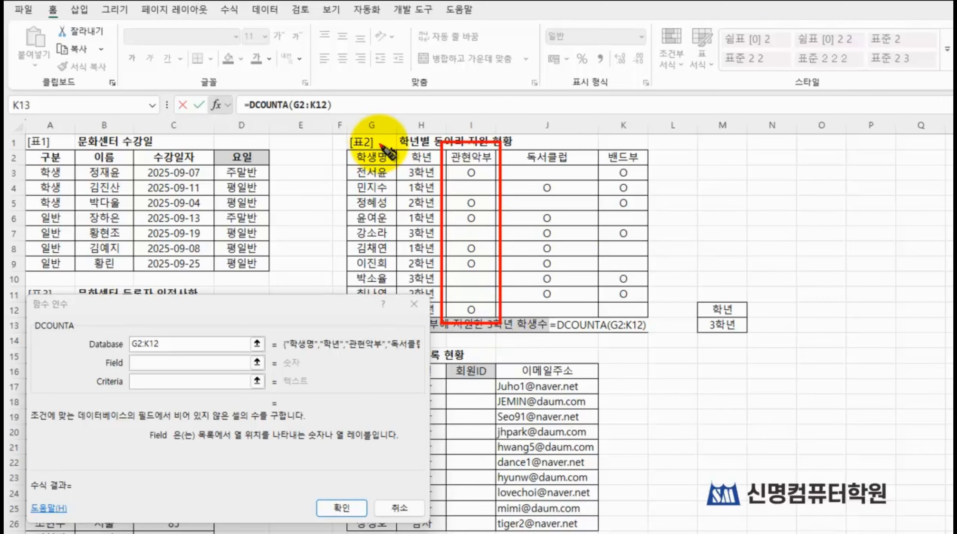
{"action": "mouse_move", "coordinate": [380, 145]}
{"action": "left_mouse_down"}
{"action": "mouse_move", "coordinate": [365, 164]}
{"action": "mouse_move", "coordinate": [435, 174]}
{"action": "mouse_move", "coordinate": [450, 161]}
{"action": "mouse_move", "coordinate": [451, 173]}
{"action": "left_mouse_up"}
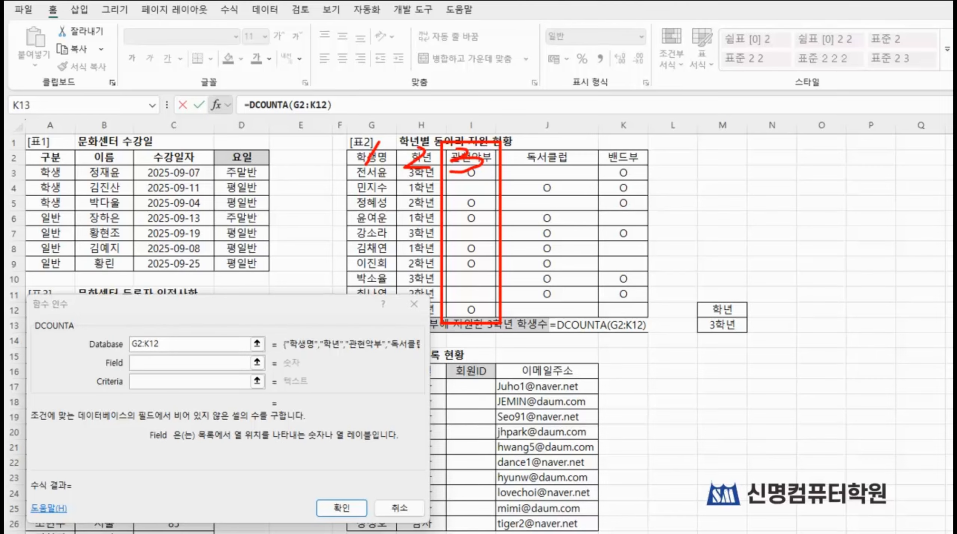
{"action": "left_click", "coordinate": [176, 361]}
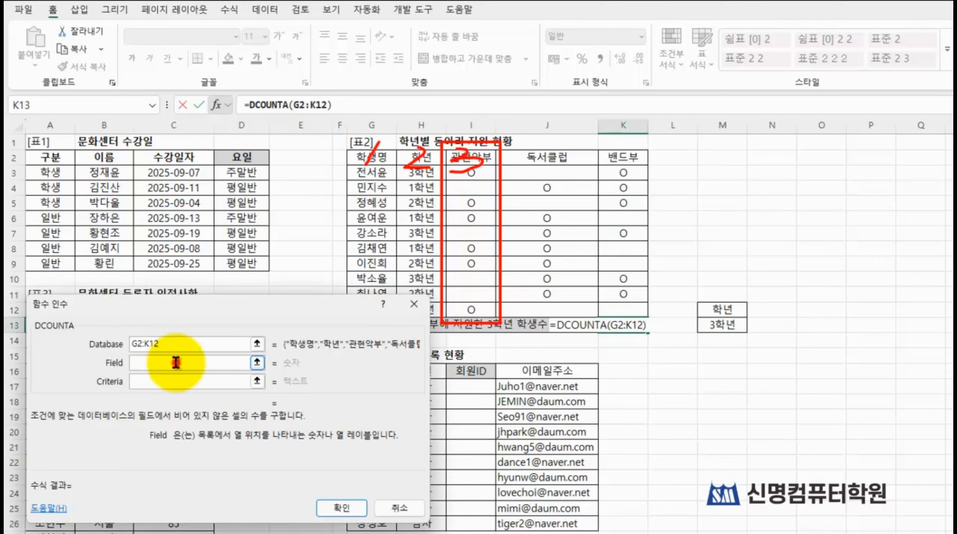
{"action": "type", "text": "3"}
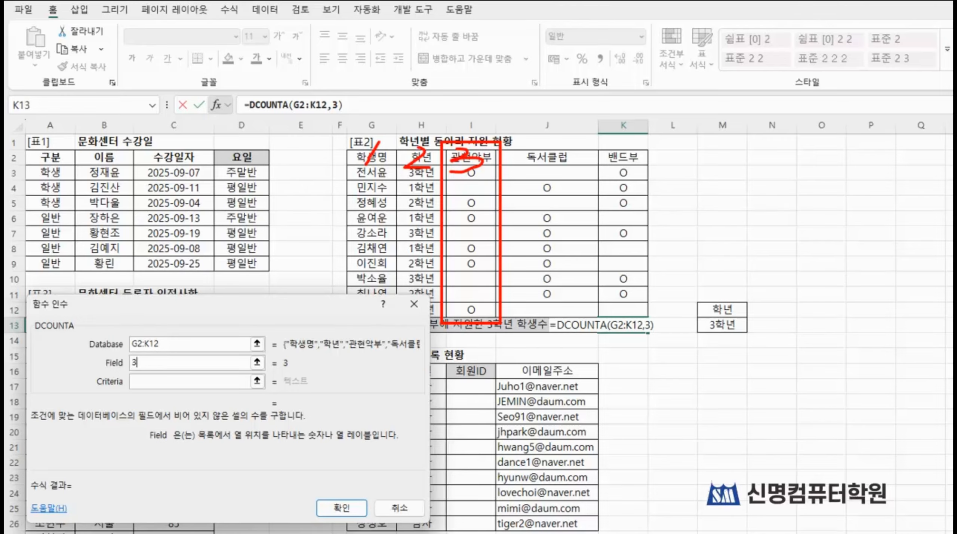
{"action": "key", "text": "Escape"}
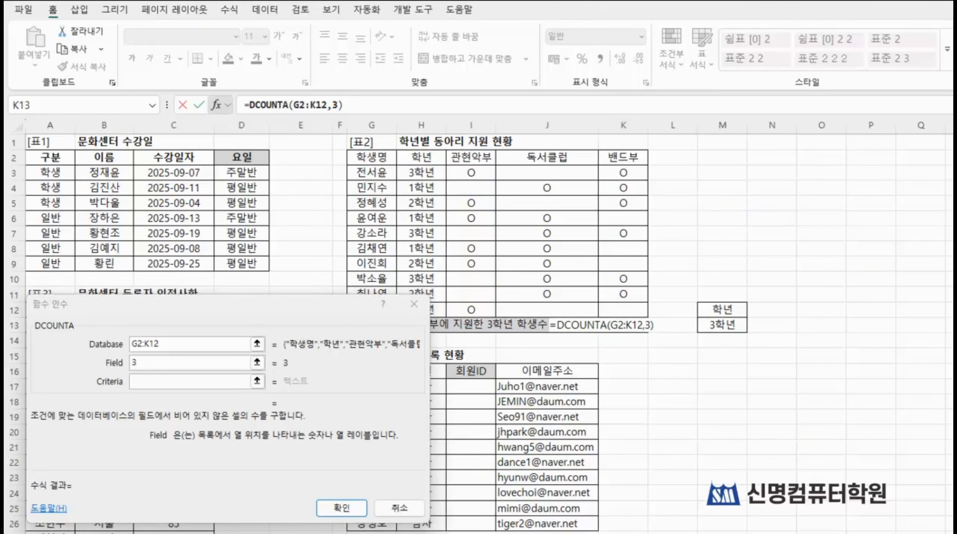
Step: Replace the DCOUNTA function's Field with a reference to the 관현악부 heading in I2
{"action": "left_click", "coordinate": [148, 364]}
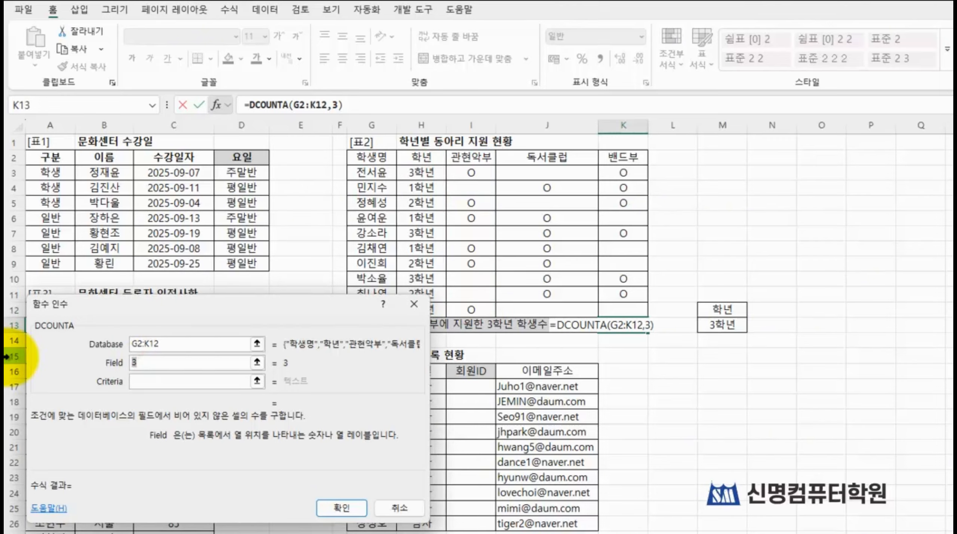
{"action": "key", "text": "BackSpace"}
{"action": "left_click", "coordinate": [462, 158]}
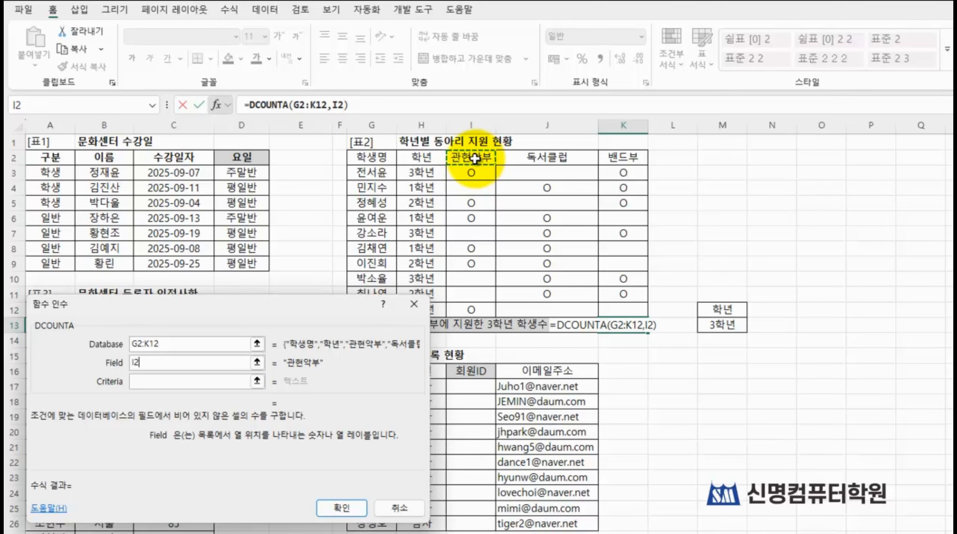
Step: Set the DCOUNTA function's Criteria to M12:M13 and enter the finished formula in K13
{"action": "left_click", "coordinate": [186, 380]}
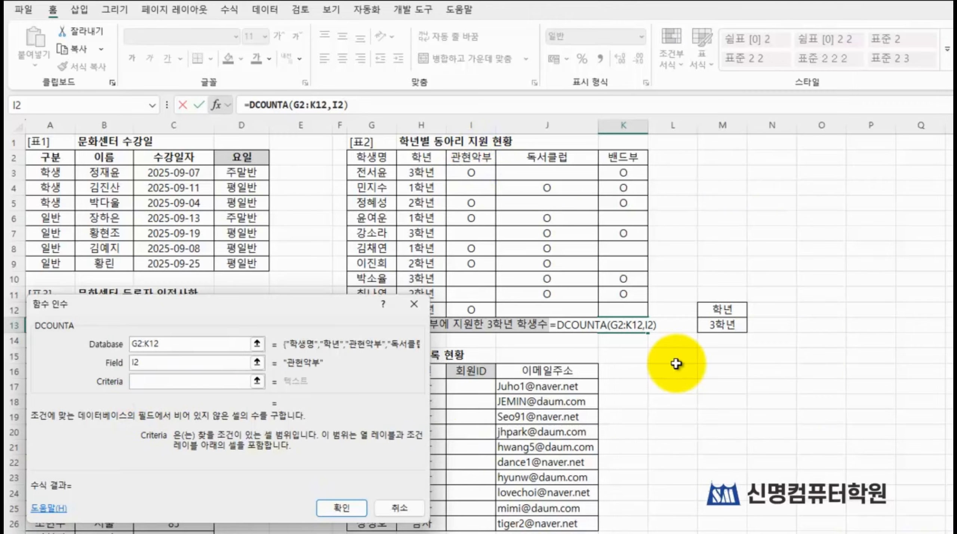
{"action": "left_click", "coordinate": [722, 309]}
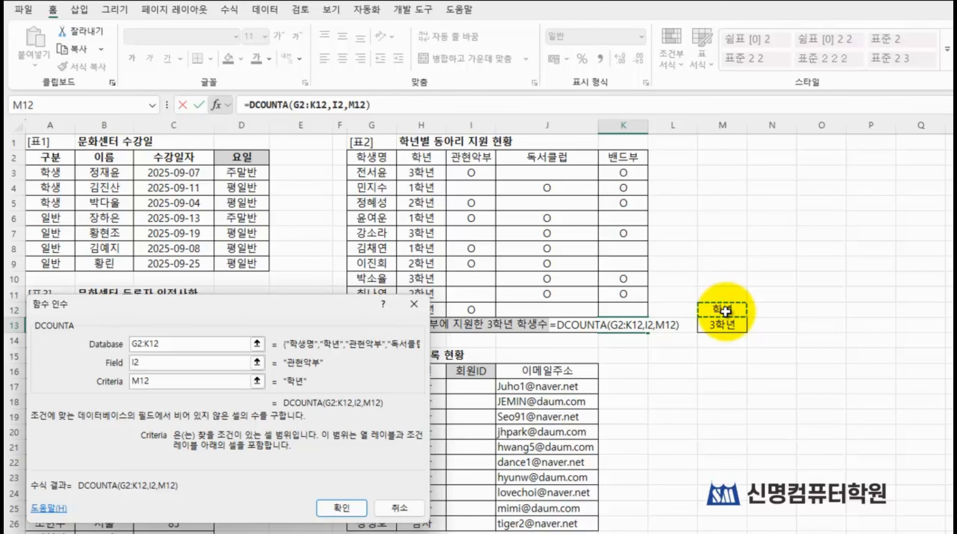
{"action": "left_click_drag", "start_coordinate": [725, 309], "coordinate": [723, 321]}
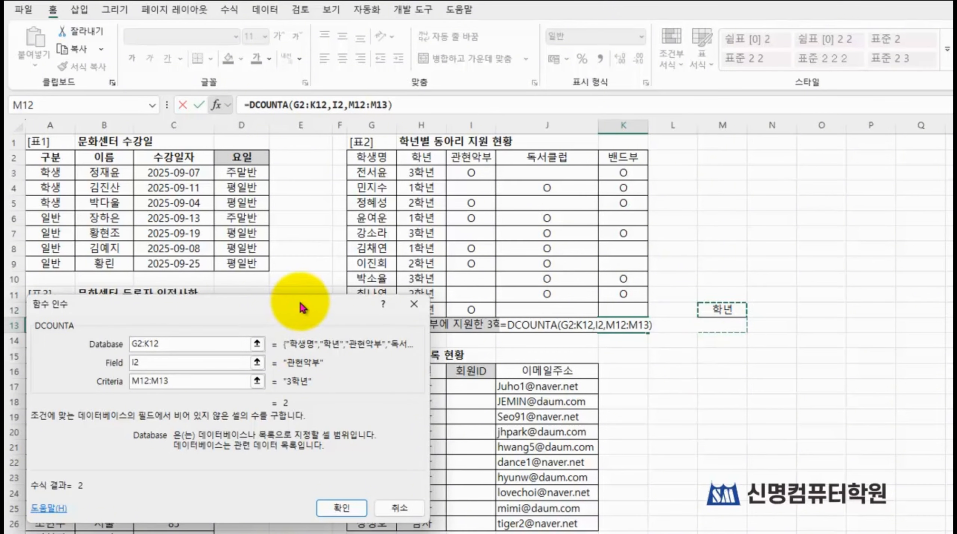
{"action": "left_click_drag", "start_coordinate": [302, 306], "coordinate": [312, 269]}
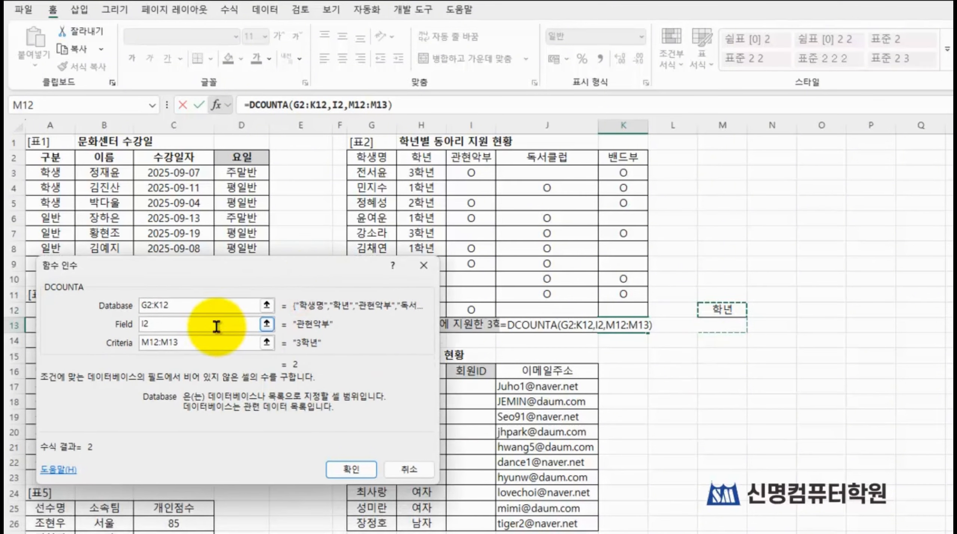
{"action": "left_click", "coordinate": [361, 479]}
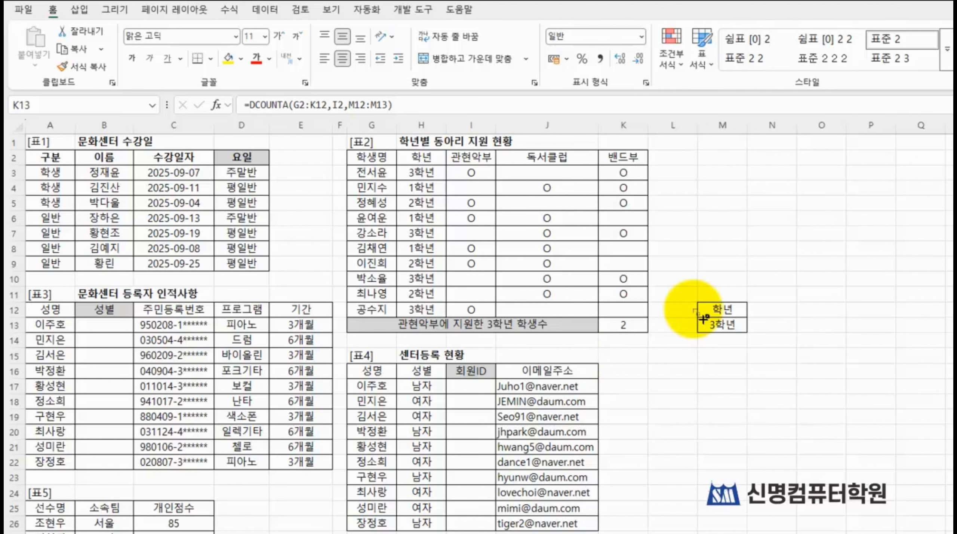
{"action": "left_click_drag", "start_coordinate": [580, 305], "coordinate": [654, 343]}
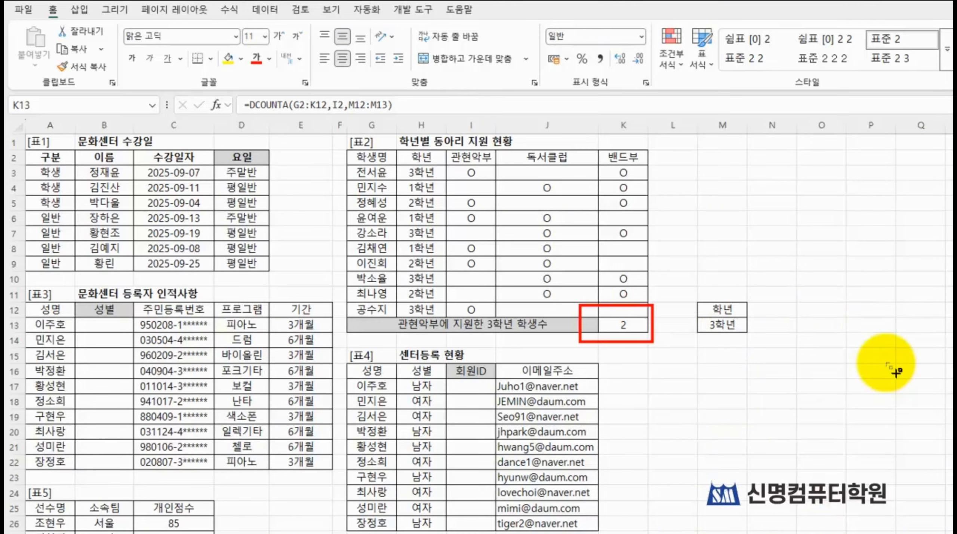
{"action": "key", "text": "Escape"}
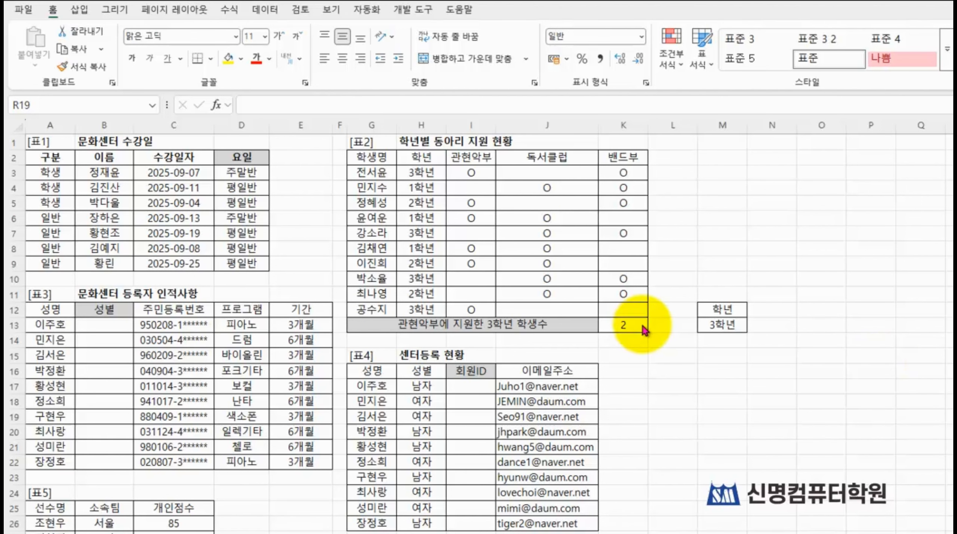
Step: Start an IF formula in B13, the first 성별 cell of 표3, and open its function arguments clear of the 주민등록번호 column
{"action": "scroll", "coordinate": [373, 322], "scroll_direction": "down", "scroll_amount": 3}
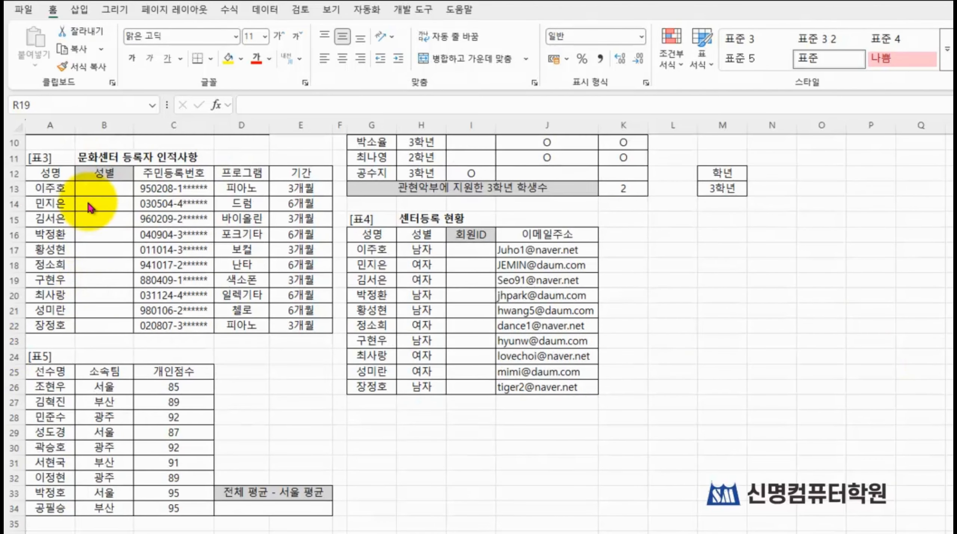
{"action": "double_click", "coordinate": [99, 189]}
{"action": "left_click", "coordinate": [99, 190]}
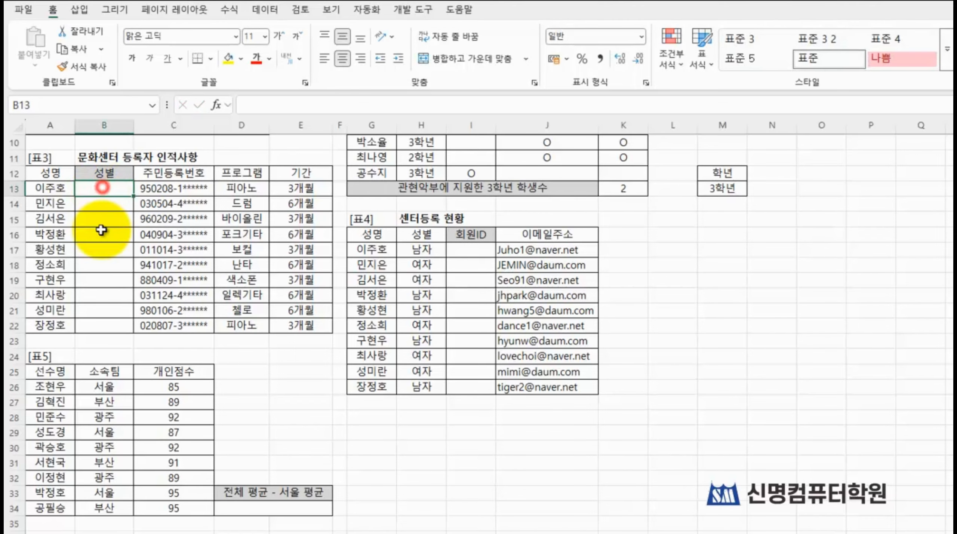
{"action": "type", "text": "="}
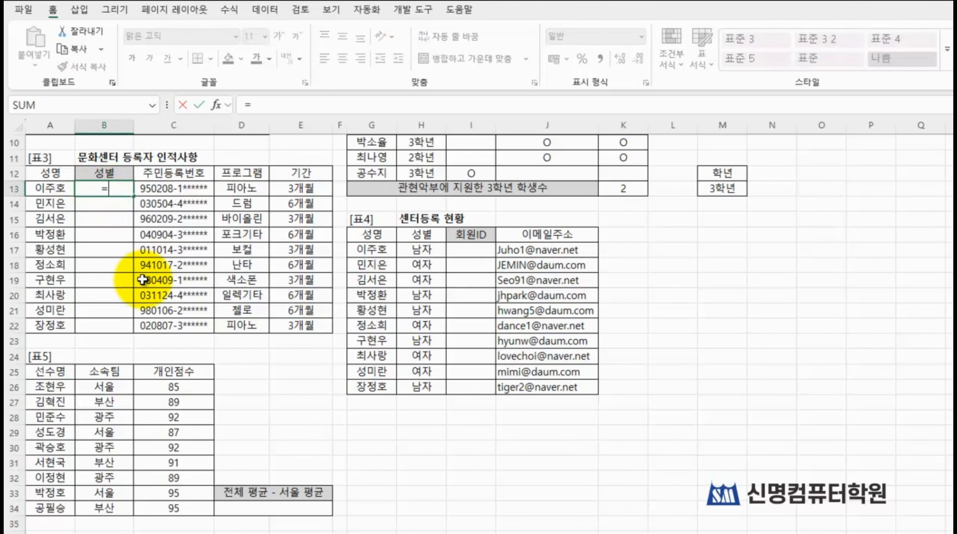
{"action": "type", "text": "if"}
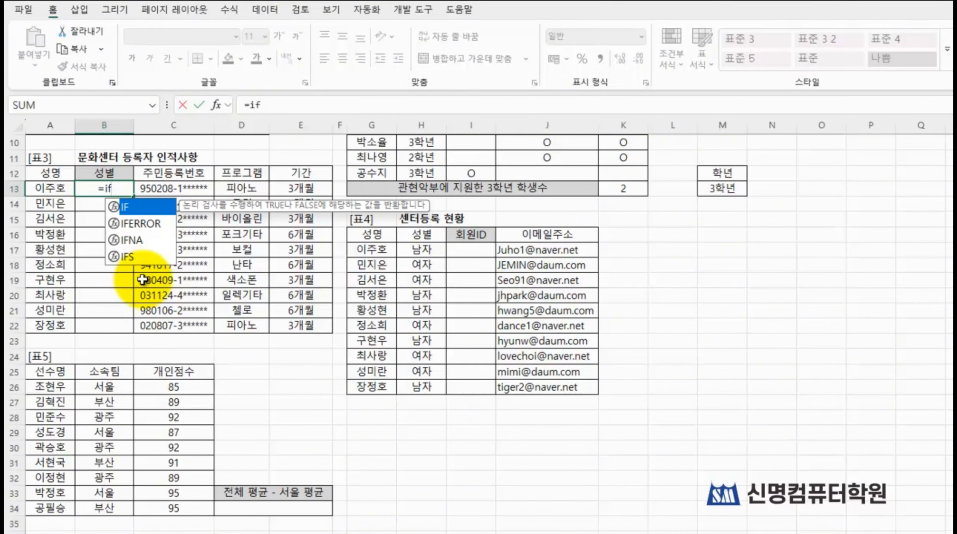
{"action": "key", "text": "Tab"}
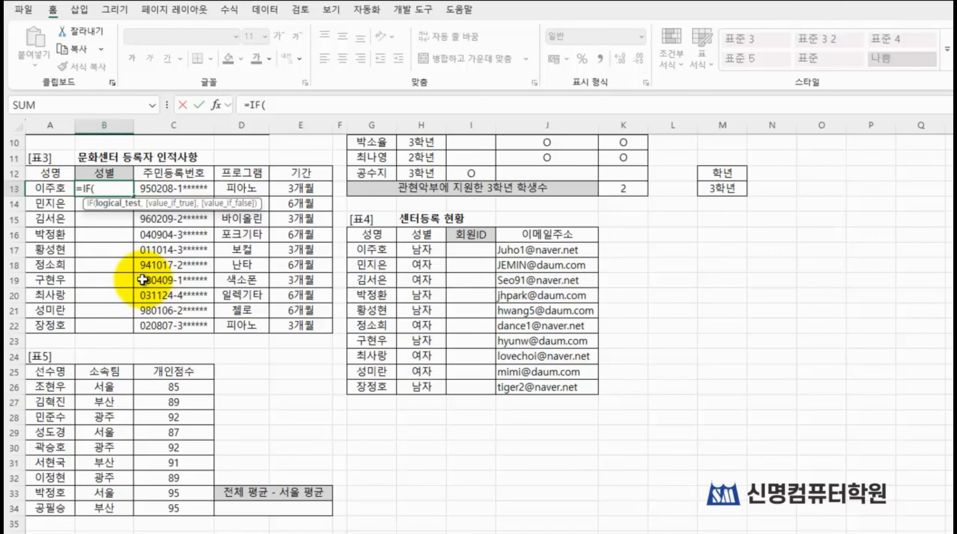
{"action": "key", "text": "shift+F3"}
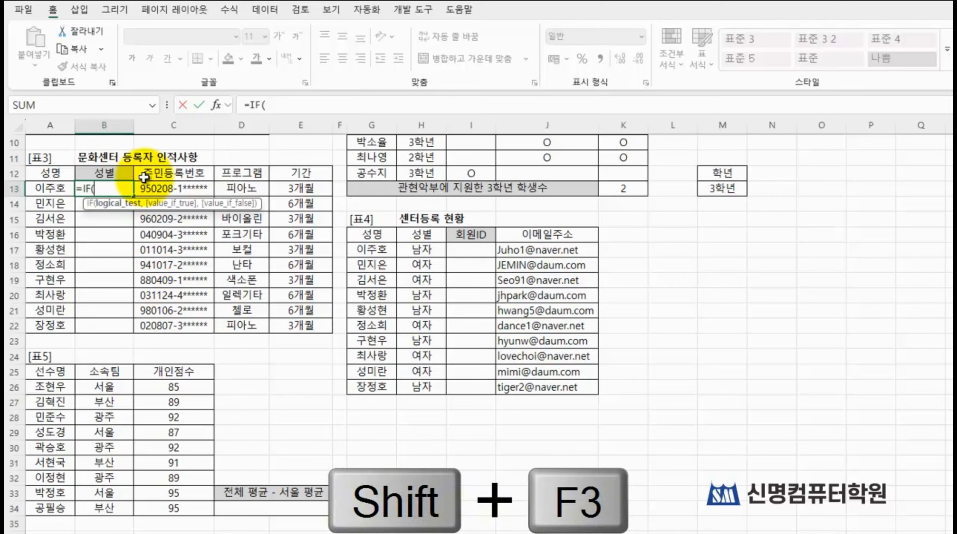
{"action": "left_click", "coordinate": [217, 105]}
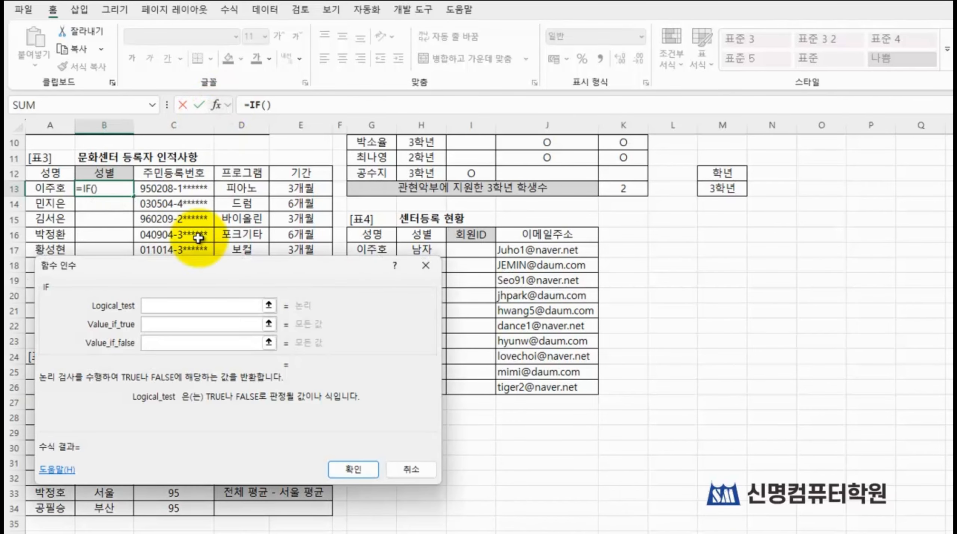
{"action": "left_click_drag", "start_coordinate": [192, 272], "coordinate": [384, 158]}
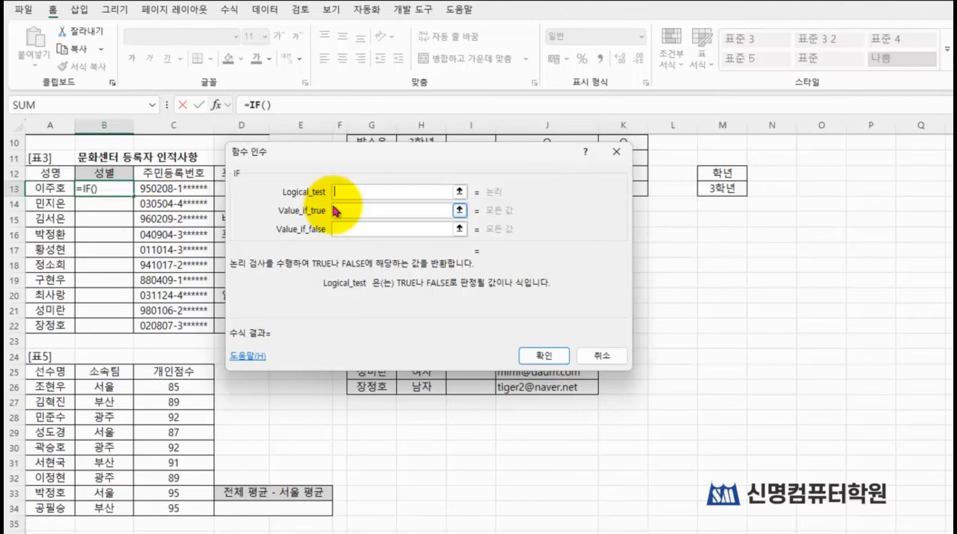
Step: Nest an OR function in the IF function's Logical_test and open the OR function's arguments
{"action": "type", "text": "or"}
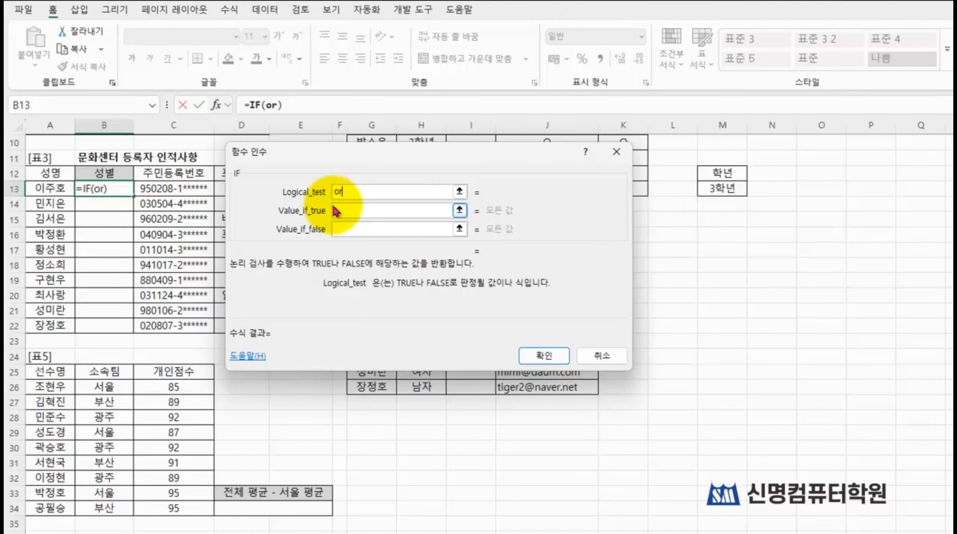
{"action": "type", "text": "()"}
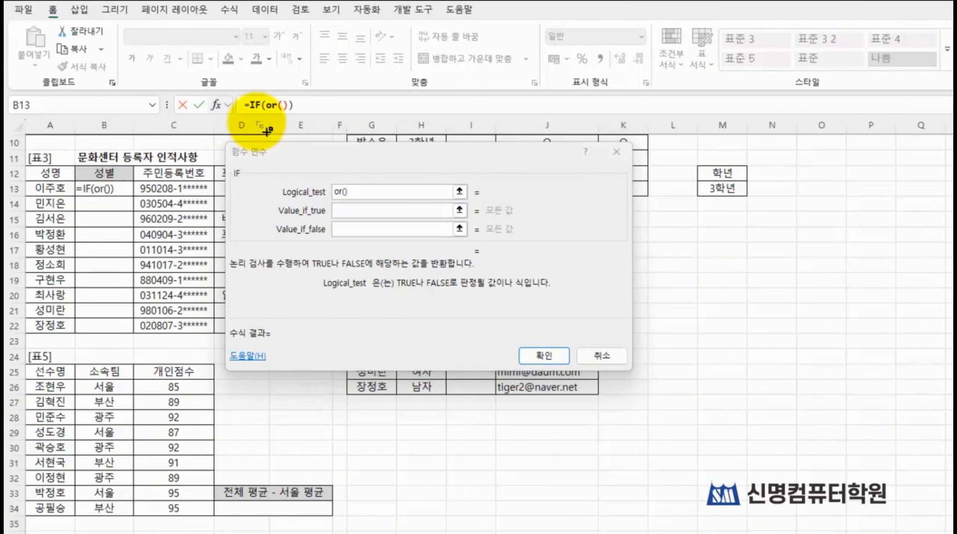
{"action": "left_click_drag", "start_coordinate": [258, 90], "coordinate": [313, 132]}
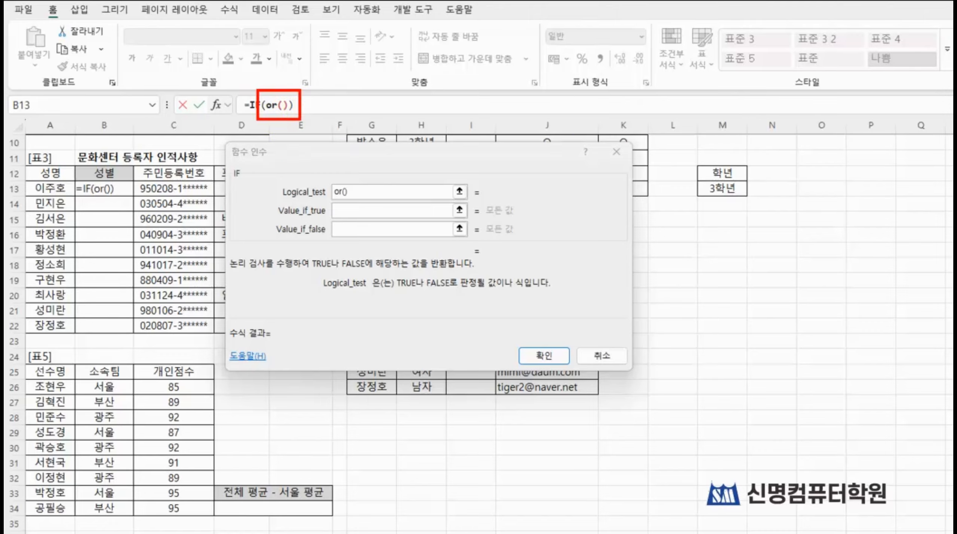
{"action": "left_click", "coordinate": [270, 105]}
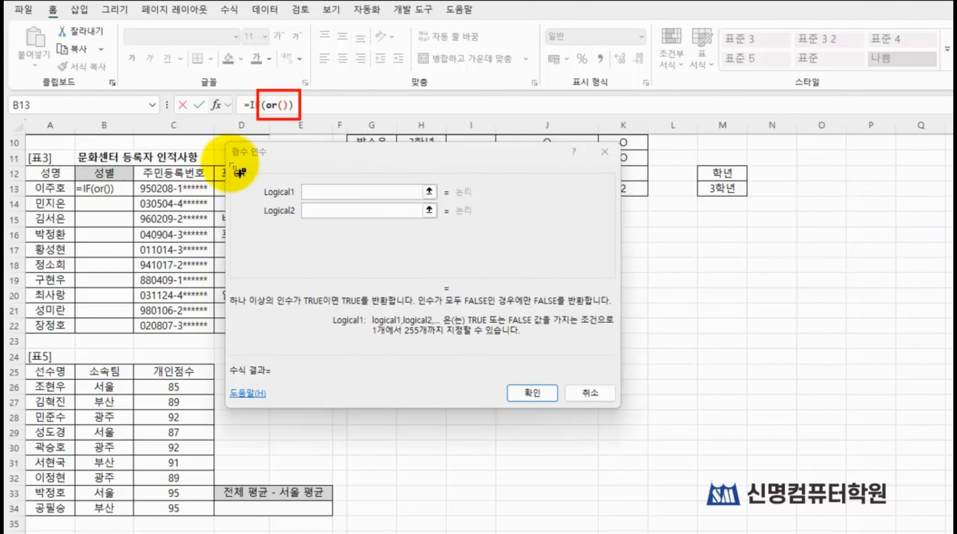
{"action": "left_click_drag", "start_coordinate": [226, 157], "coordinate": [373, 218]}
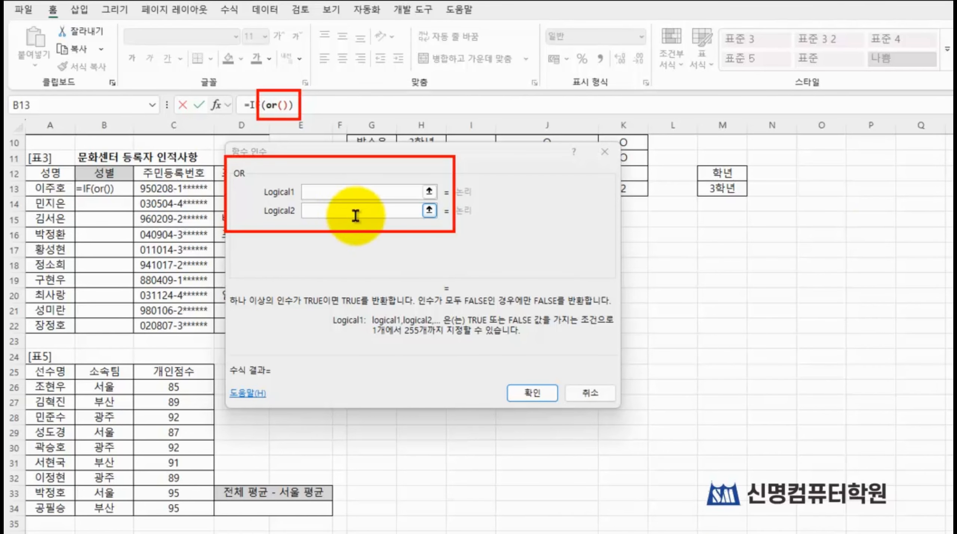
{"action": "left_click", "coordinate": [348, 195]}
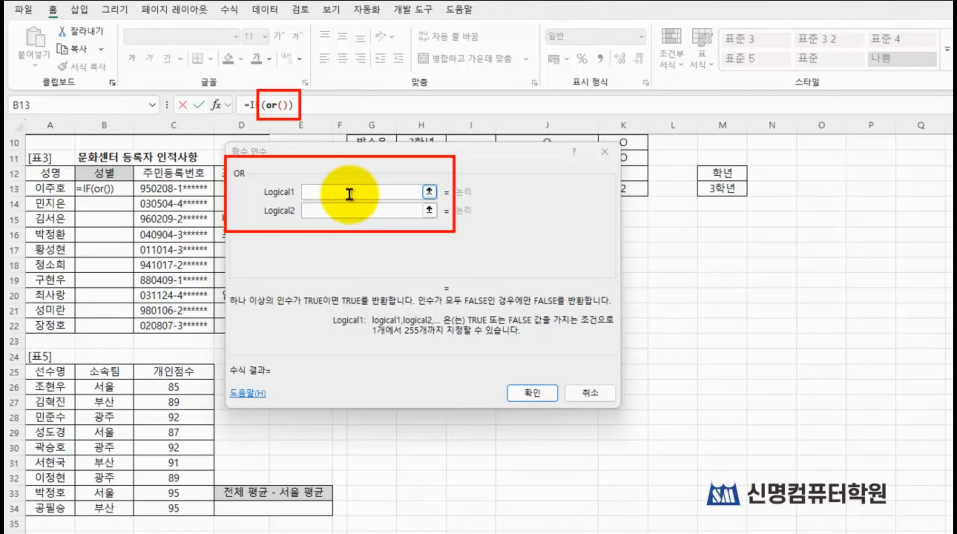
{"action": "left_click", "coordinate": [349, 195]}
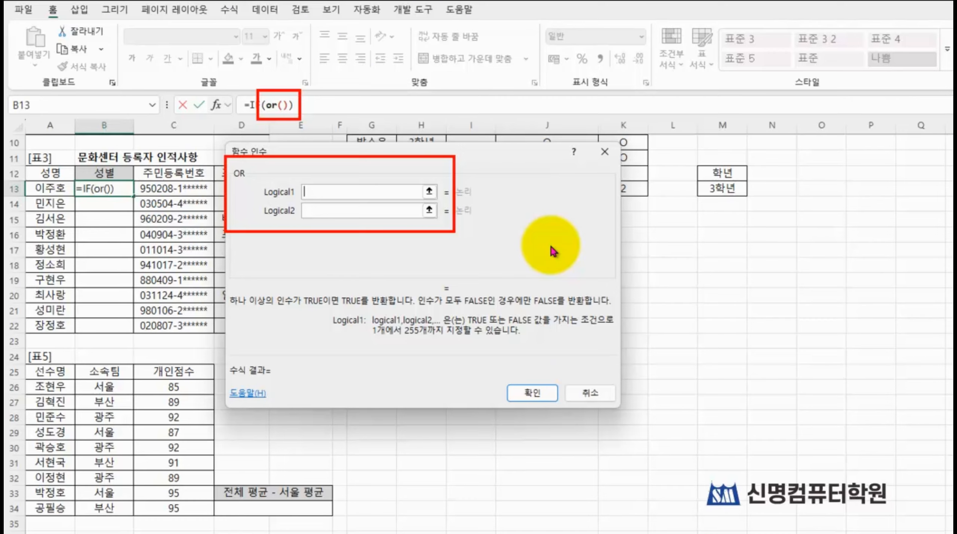
Step: Set the OR function's Logical1 to mid(C13,8,1) to extract the gender digit from the 주민등록번호 cell
{"action": "type", "text": "mid"}
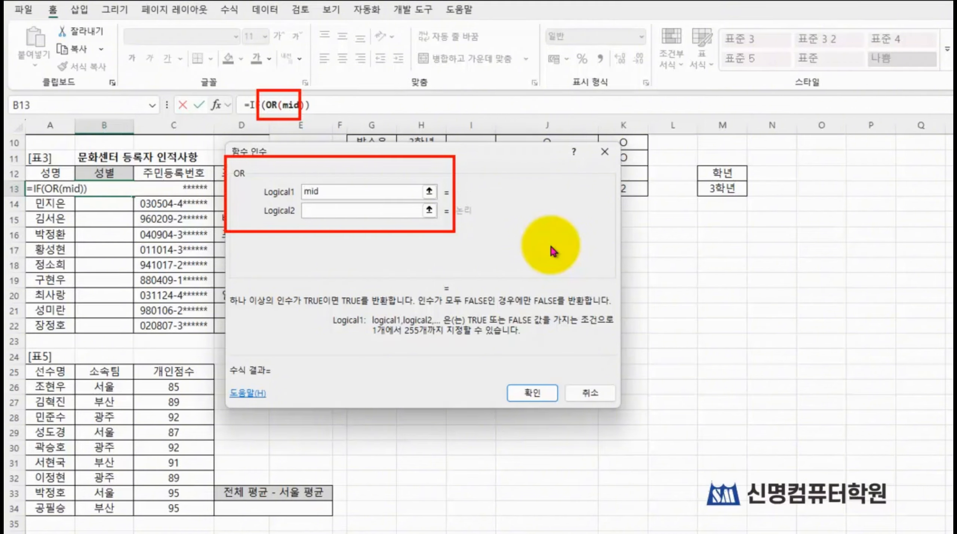
{"action": "type", "text": "("}
{"action": "left_click", "coordinate": [161, 189]}
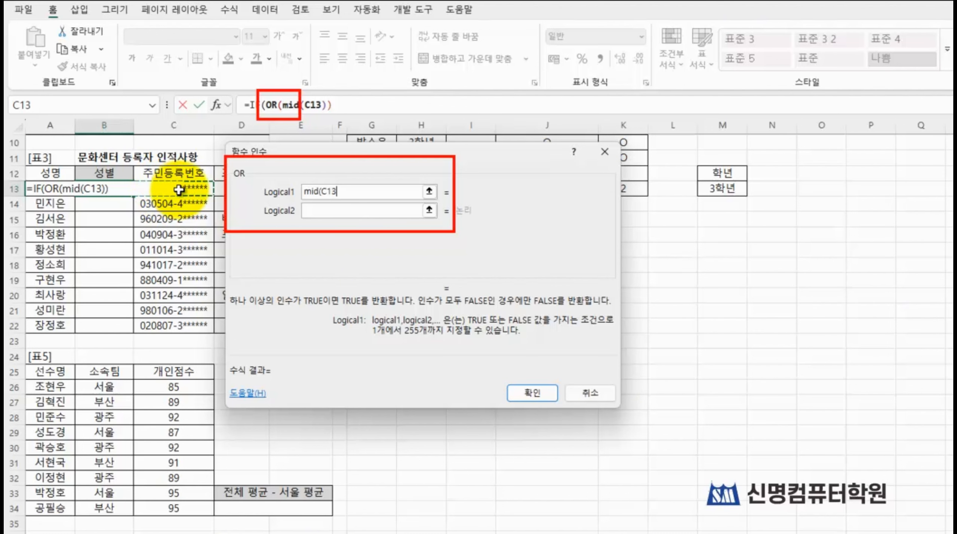
{"action": "type", "text": ","}
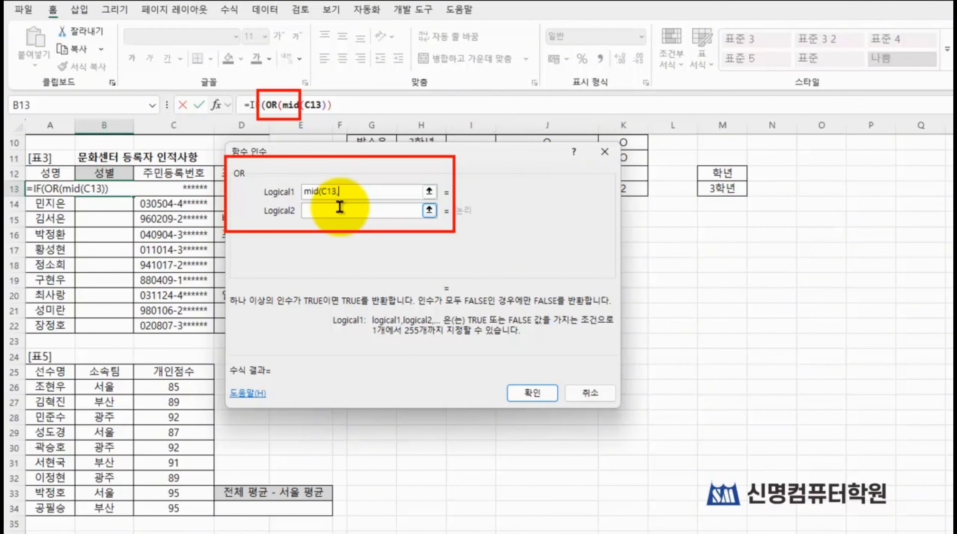
{"action": "type", "text": "8,1)"}
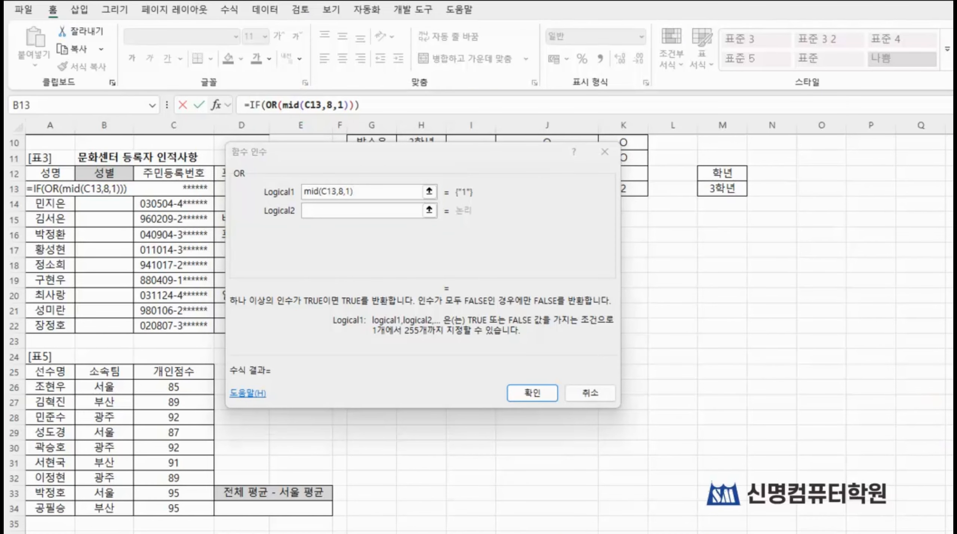
{"action": "mouse_move", "coordinate": [247, 172]}
{"action": "left_mouse_down"}
{"action": "mouse_move", "coordinate": [493, 207]}
{"action": "mouse_move", "coordinate": [444, 192]}
{"action": "mouse_move", "coordinate": [450, 185]}
{"action": "mouse_move", "coordinate": [483, 206]}
{"action": "left_mouse_up"}
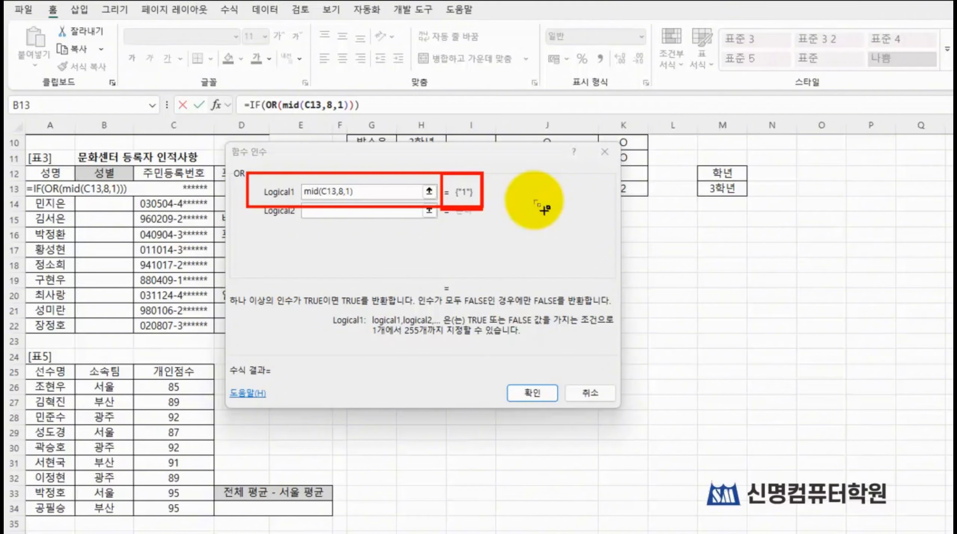
{"action": "mouse_move", "coordinate": [437, 165]}
{"action": "left_mouse_down"}
{"action": "mouse_move", "coordinate": [445, 201]}
{"action": "mouse_move", "coordinate": [491, 219]}
{"action": "left_mouse_up"}
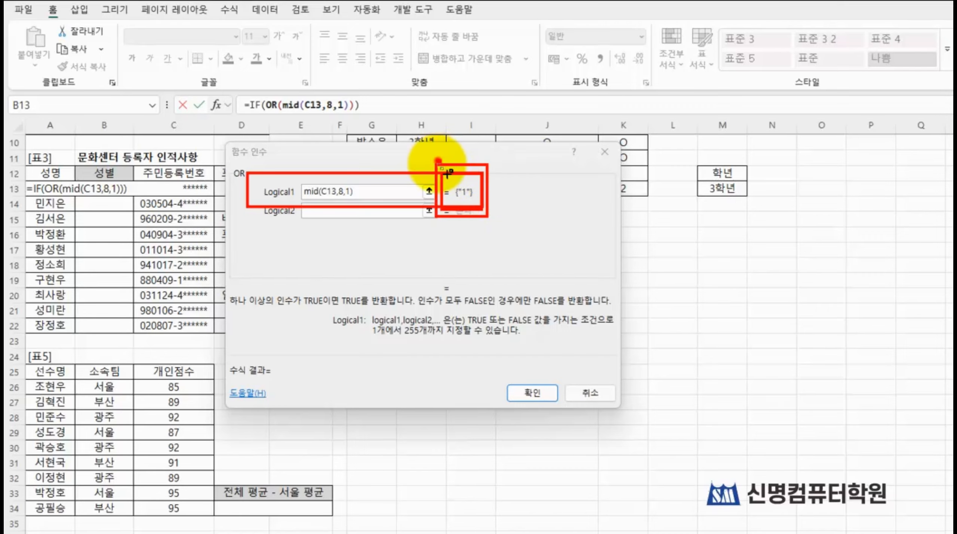
{"action": "left_click_drag", "start_coordinate": [437, 160], "coordinate": [496, 227]}
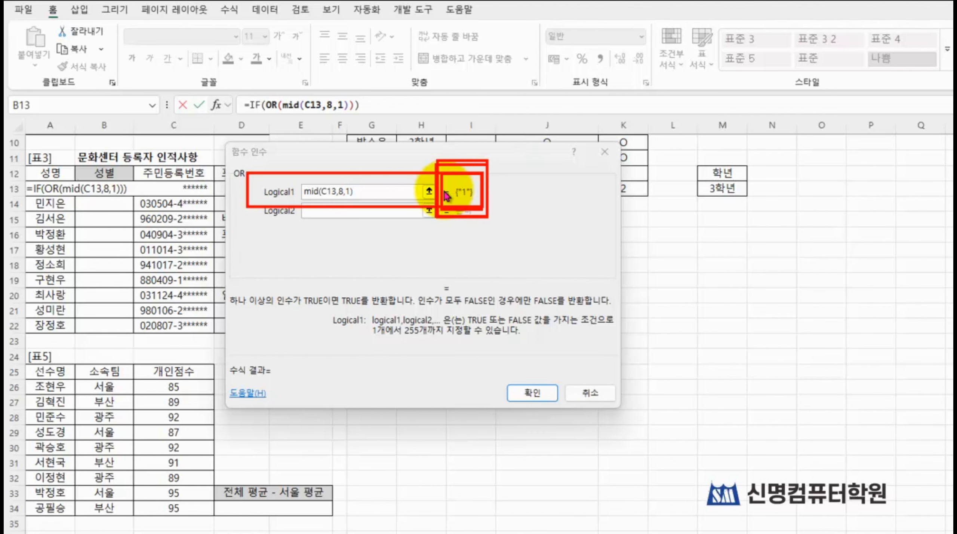
Step: Extend the OR function's Logical1 condition to compare the extracted character with text 1, as mid(C13,8,1)="1"
{"action": "left_click", "coordinate": [388, 189]}
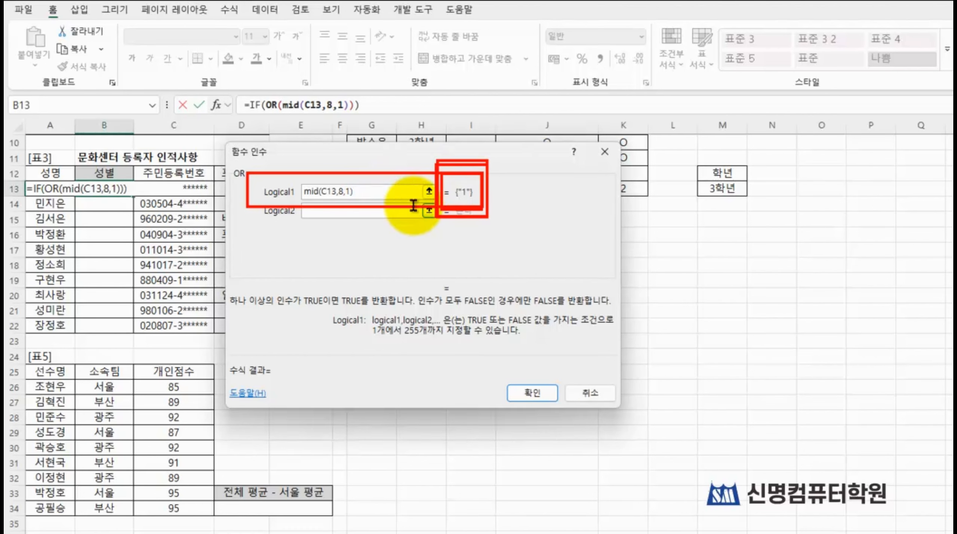
{"action": "type", "text": "=\"1"}
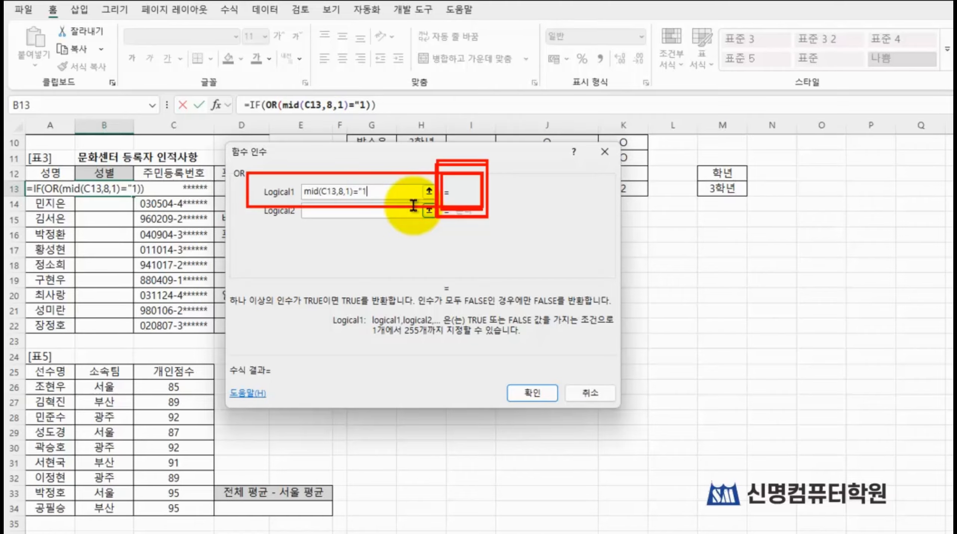
{"action": "type", "text": "\""}
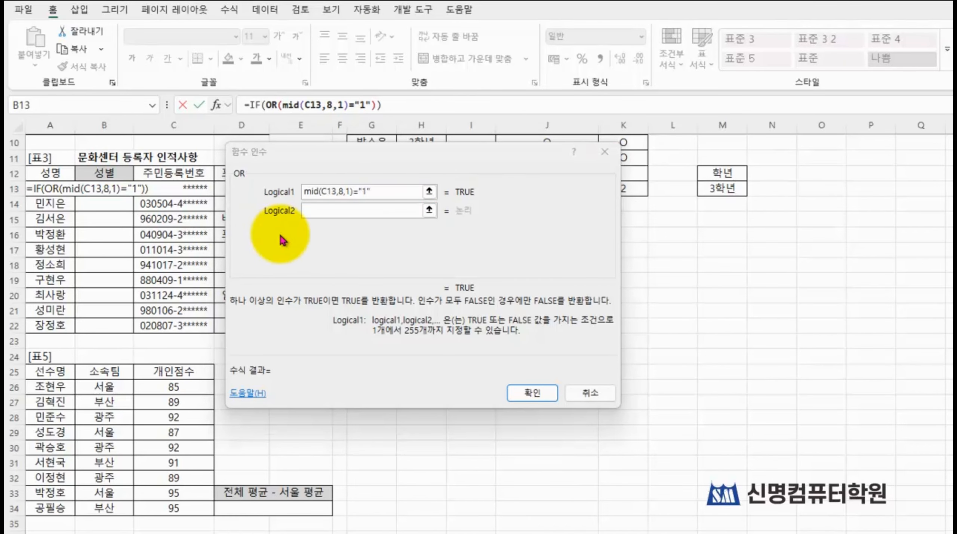
Step: Copy the OR function's Logical1 condition mid(C13,8,1)="1" into its Logical2 argument
{"action": "left_click", "coordinate": [307, 210]}
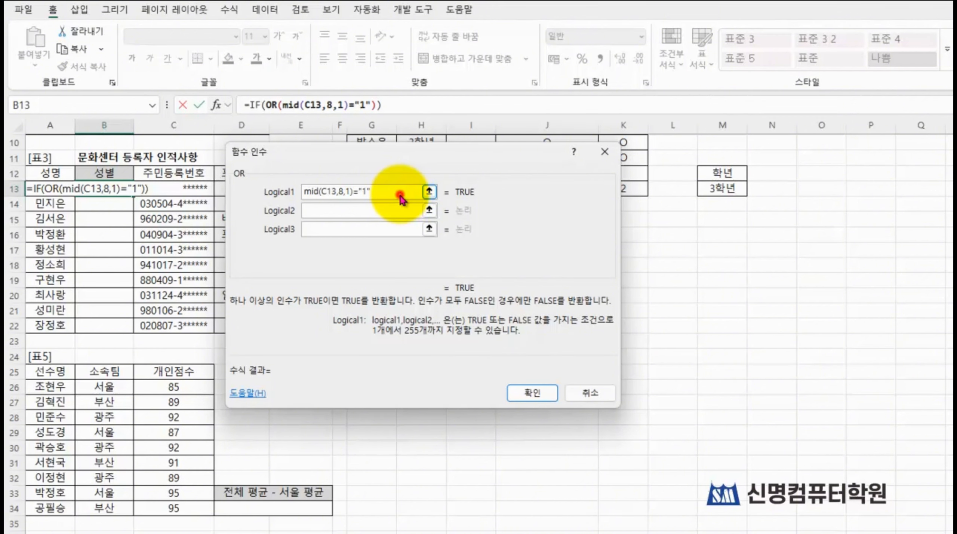
{"action": "left_click_drag", "start_coordinate": [380, 195], "coordinate": [252, 192]}
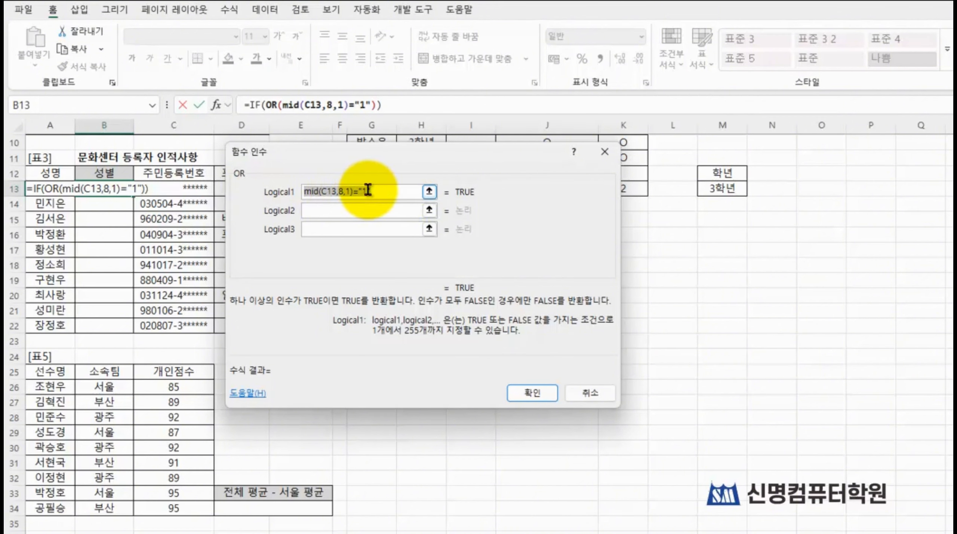
{"action": "left_click_drag", "start_coordinate": [399, 189], "coordinate": [274, 183]}
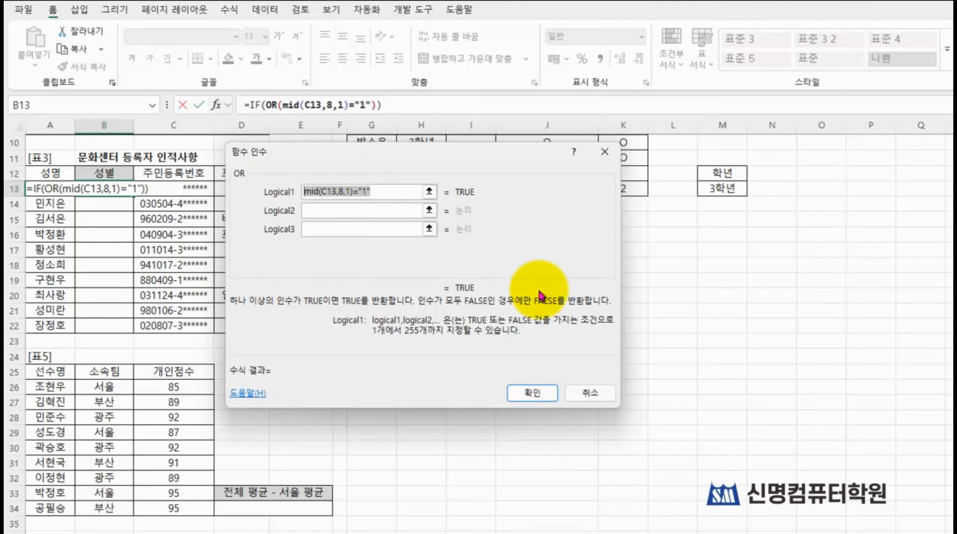
{"action": "key", "text": "ctrl+c"}
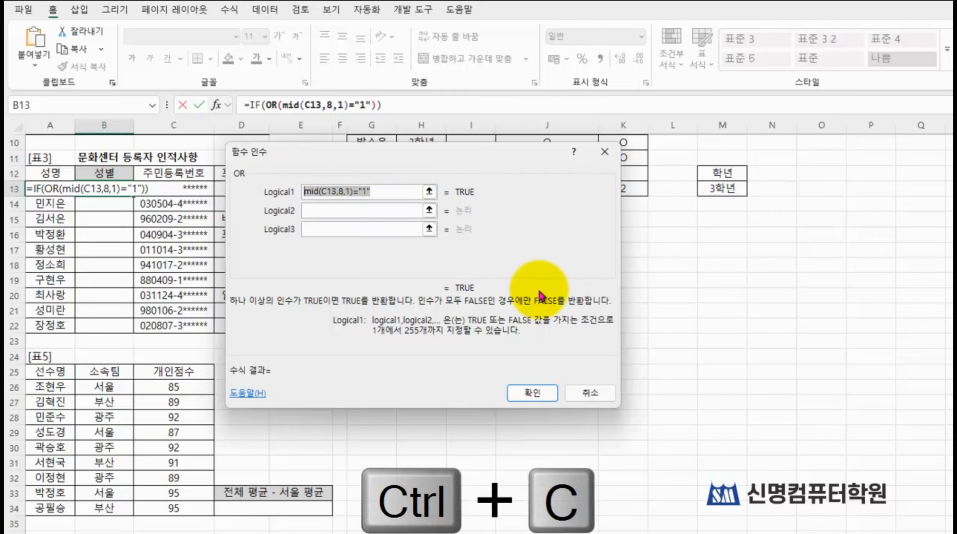
{"action": "right_click", "coordinate": [354, 192]}
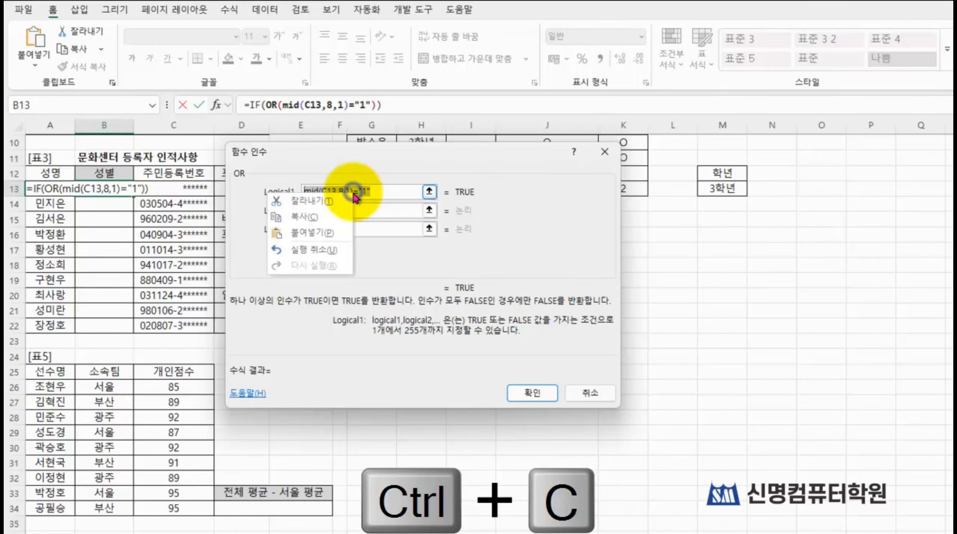
{"action": "left_click", "coordinate": [312, 215]}
{"action": "left_click", "coordinate": [328, 210]}
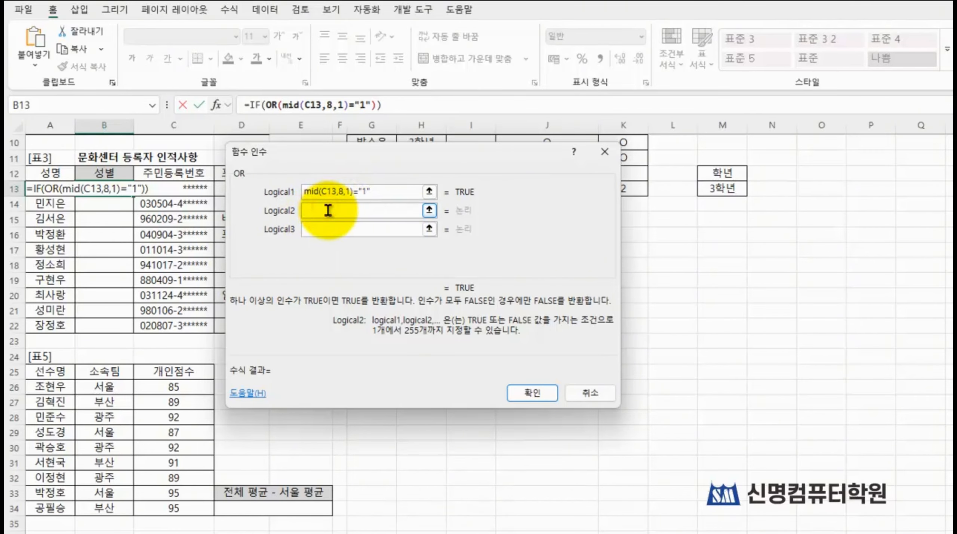
{"action": "key", "text": "ctrl+v"}
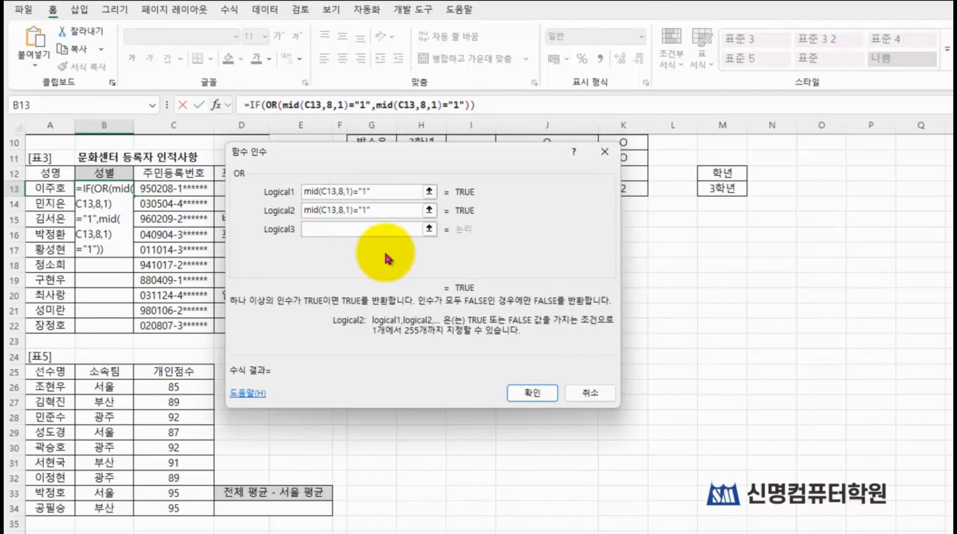
Step: Change the compared text in the OR function's Logical2 to "3", making it mid(C13,8,1)="3"
{"action": "left_click", "coordinate": [371, 211]}
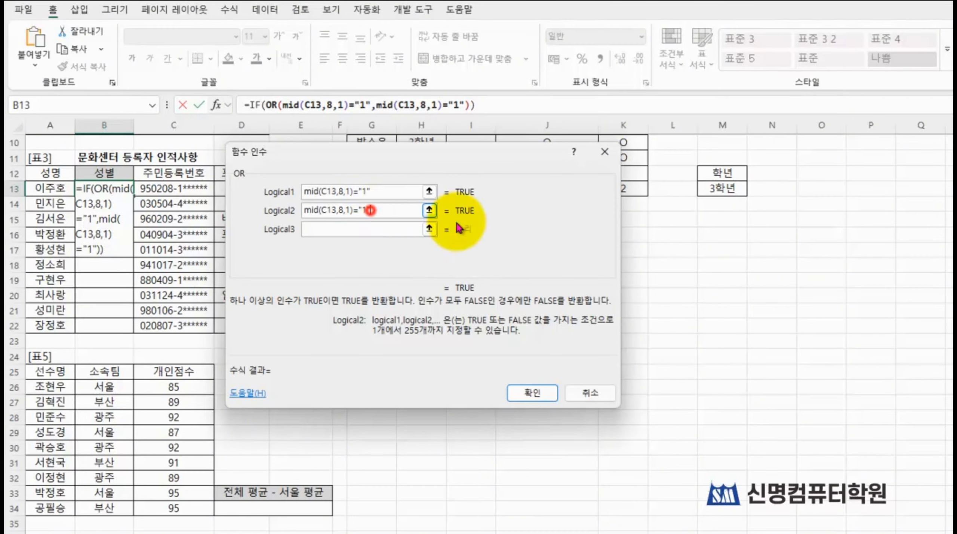
{"action": "key", "text": "Left"}
{"action": "key", "text": "BackSpace"}
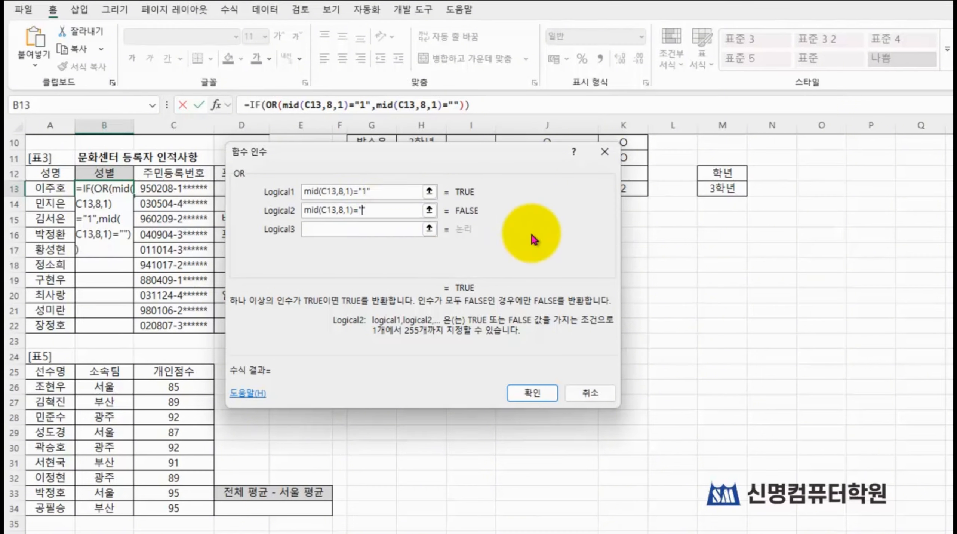
{"action": "type", "text": "3"}
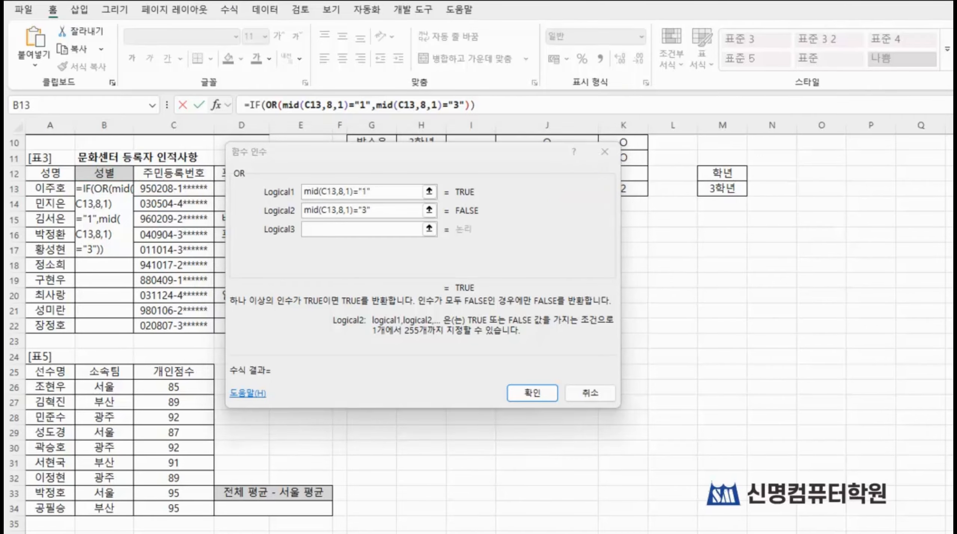
Step: Return from the nested OR function to the outer IF function's arguments
{"action": "left_click_drag", "start_coordinate": [231, 86], "coordinate": [271, 117]}
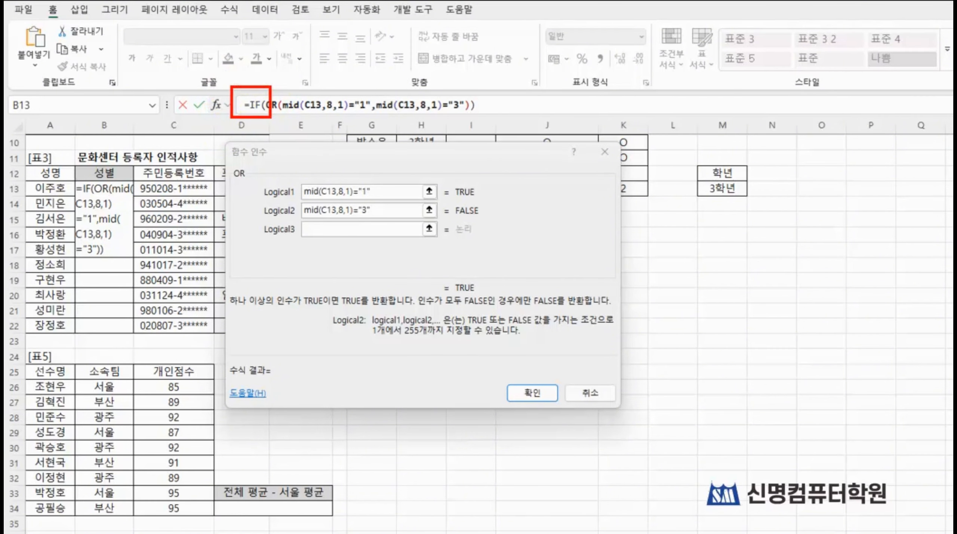
{"action": "left_click", "coordinate": [252, 108]}
{"action": "left_click", "coordinate": [252, 106]}
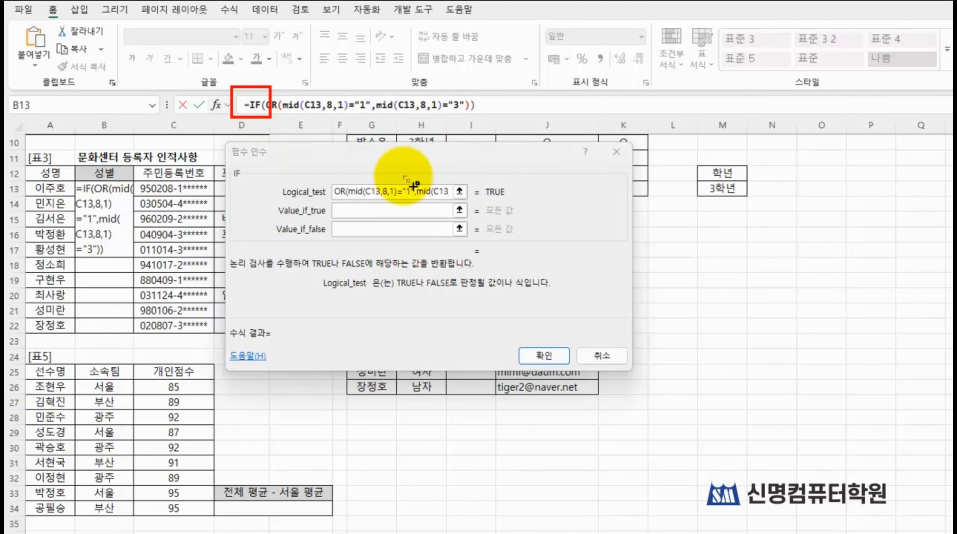
{"action": "left_click_drag", "start_coordinate": [249, 176], "coordinate": [516, 202]}
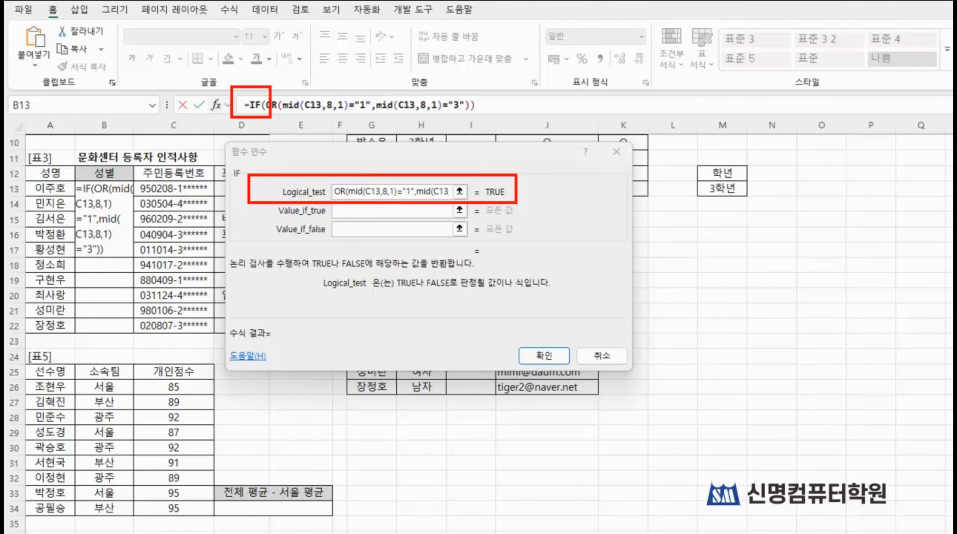
Step: Set the IF function's Value_if_true to 남자 and Value_if_false to 여자, and complete the formula in B13
{"action": "left_click", "coordinate": [365, 211]}
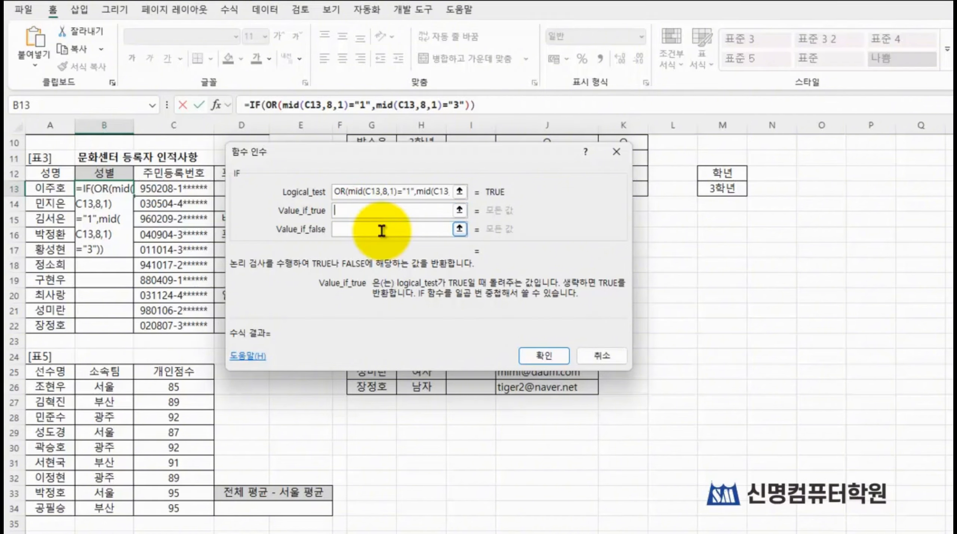
{"action": "type", "text": "d"}
{"action": "key", "text": "BackSpace"}
{"action": "type", "text": "남자"}
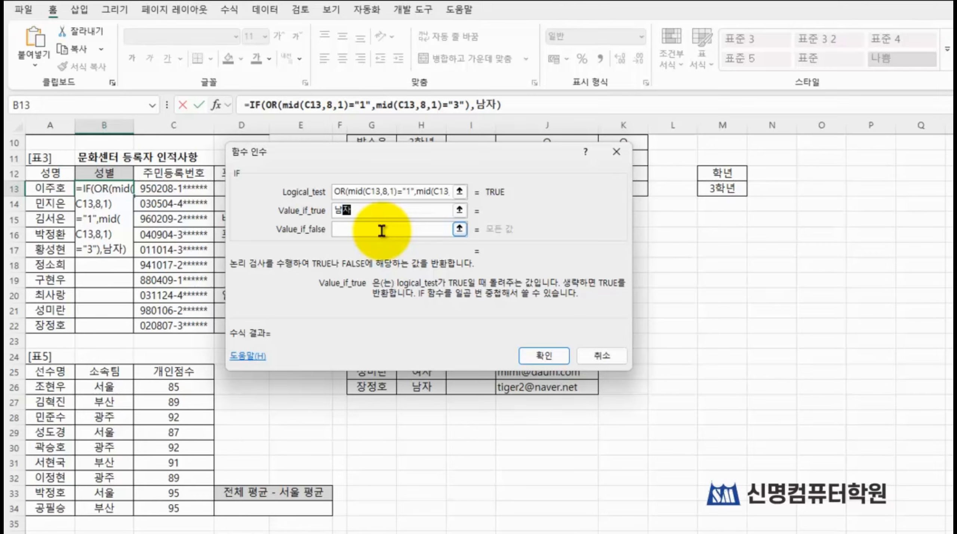
{"action": "left_click", "coordinate": [381, 230]}
{"action": "type", "text": "옛"}
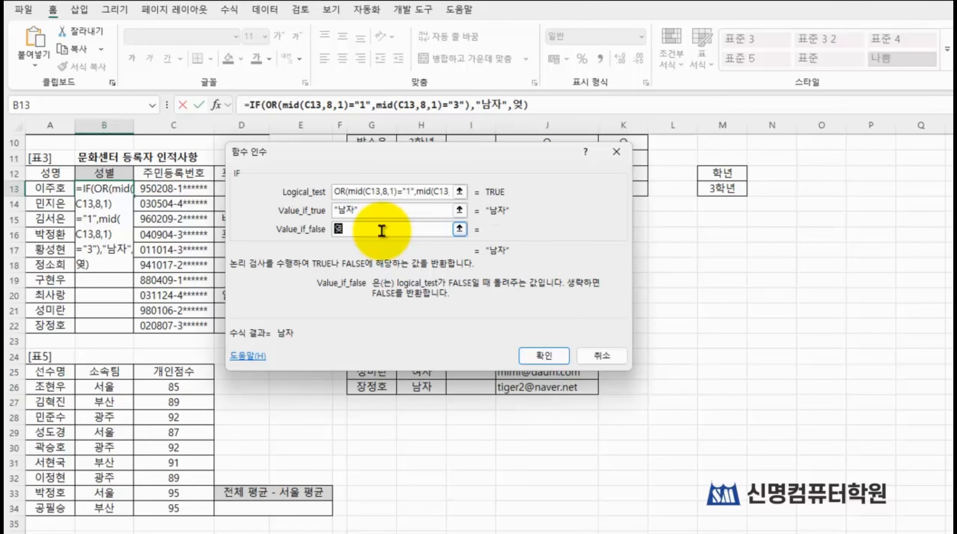
{"action": "type", "text": "자"}
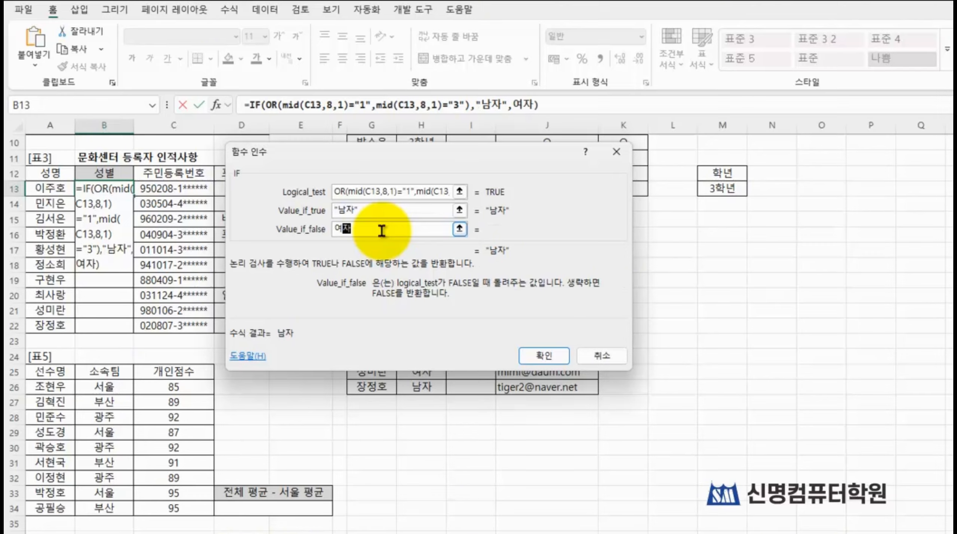
{"action": "left_click", "coordinate": [527, 361]}
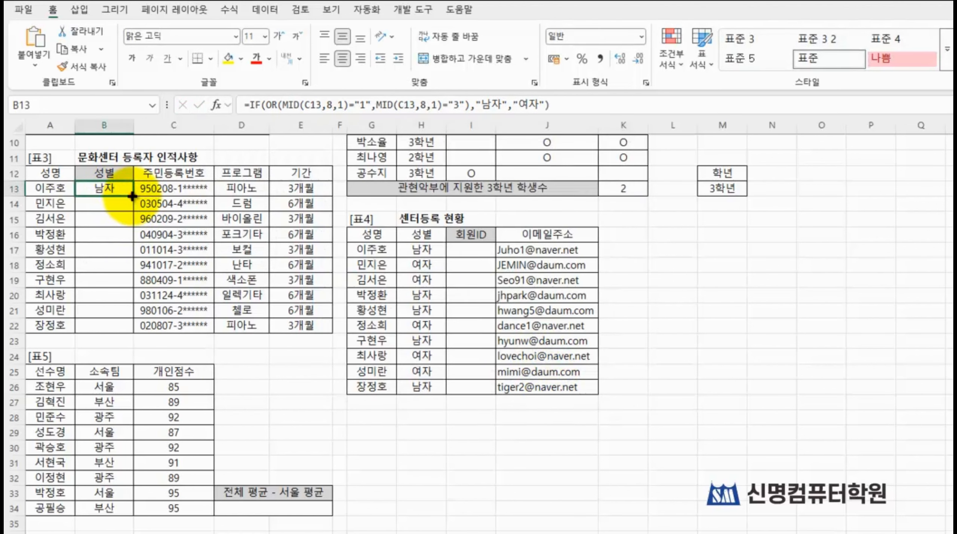
Step: Fill the 성별 formula from B13 down to B22 and compare the results with the 주민등록번호 column
{"action": "left_click_drag", "start_coordinate": [132, 196], "coordinate": [129, 327]}
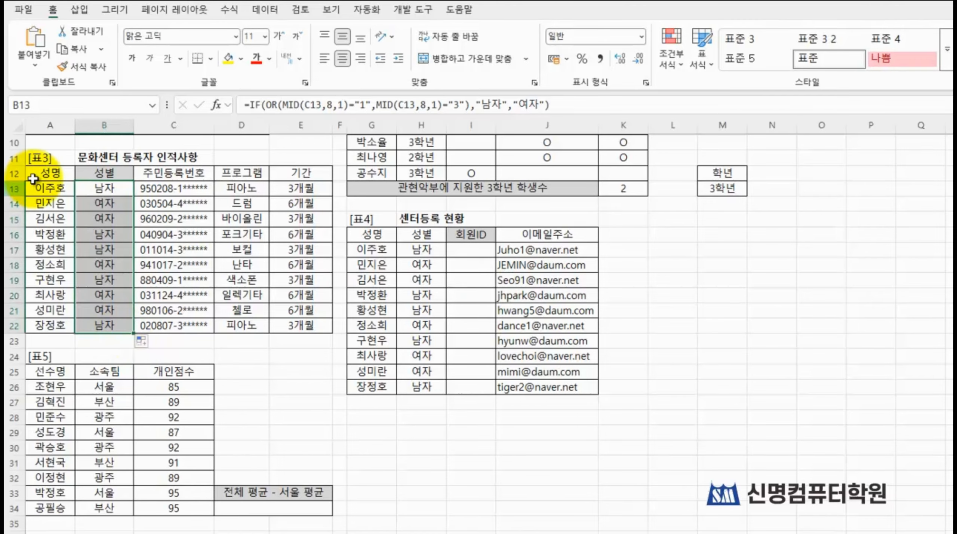
{"action": "left_click", "coordinate": [241, 280]}
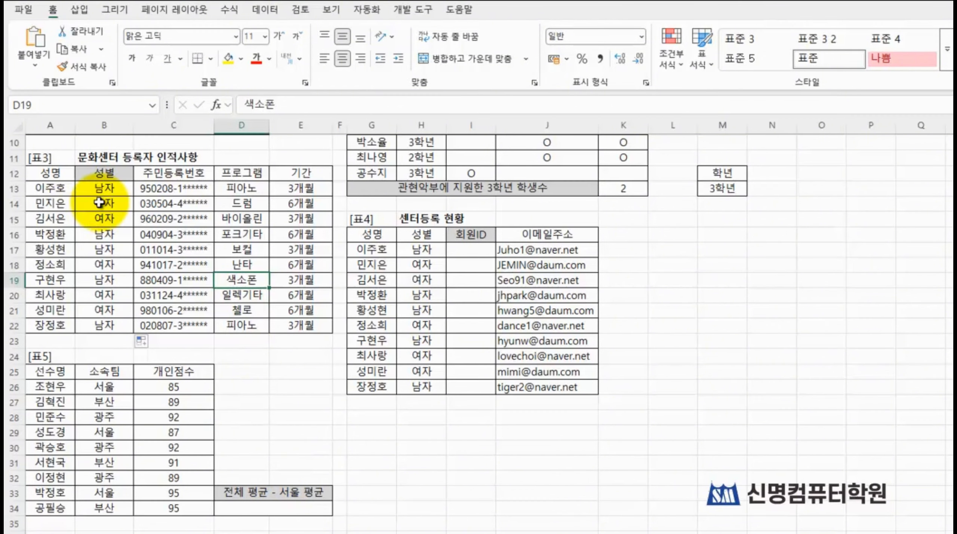
{"action": "left_click_drag", "start_coordinate": [93, 187], "coordinate": [182, 321]}
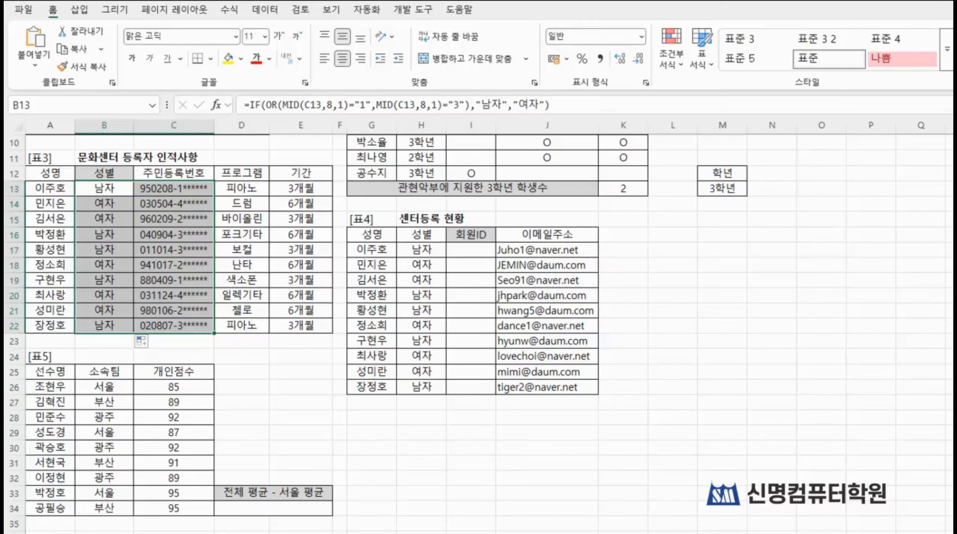
{"action": "mouse_move", "coordinate": [62, 173]}
{"action": "left_mouse_down"}
{"action": "mouse_move", "coordinate": [198, 279]}
{"action": "mouse_move", "coordinate": [233, 357]}
{"action": "left_mouse_up"}
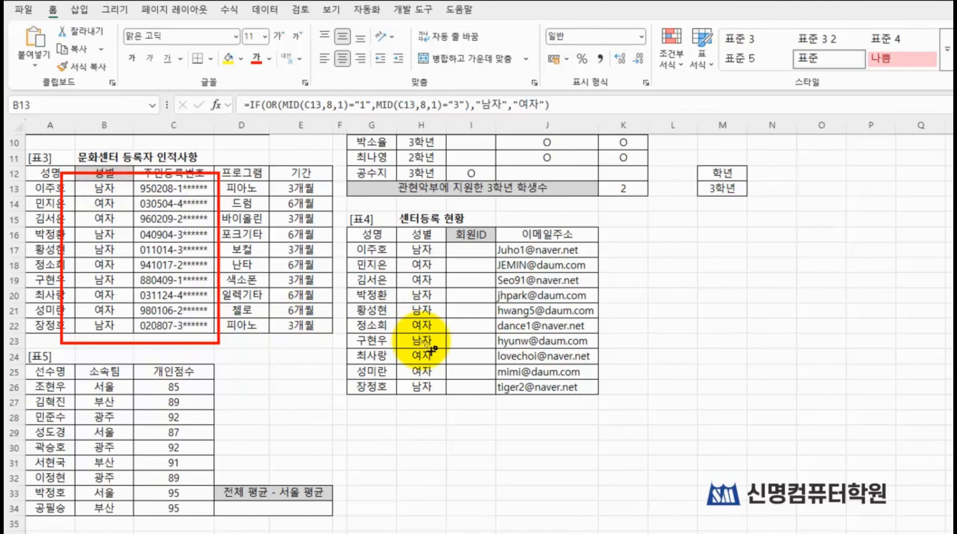
{"action": "key", "text": "Escape"}
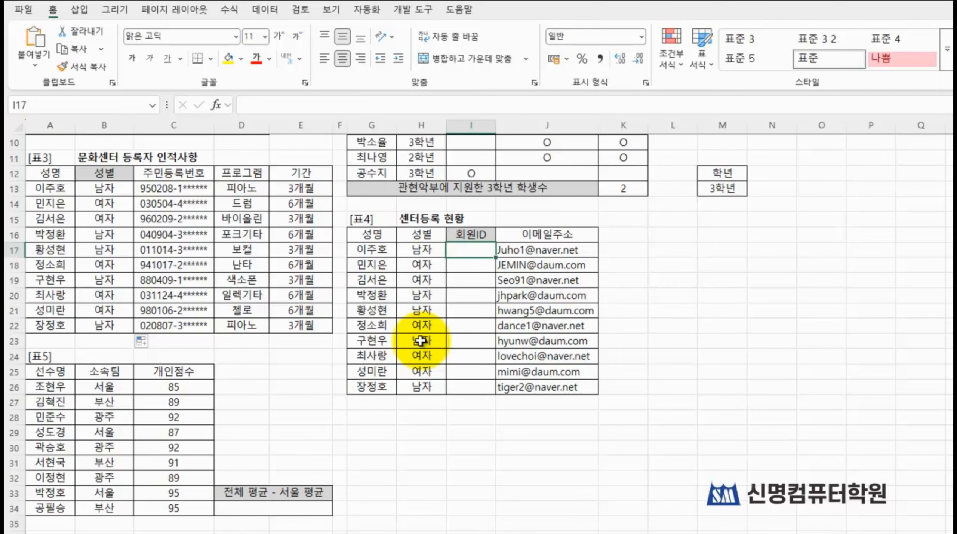
Step: Start a MID formula in I17, the first 회원ID cell of 표4, and open its function arguments clear of row 17
{"action": "left_click", "coordinate": [479, 251]}
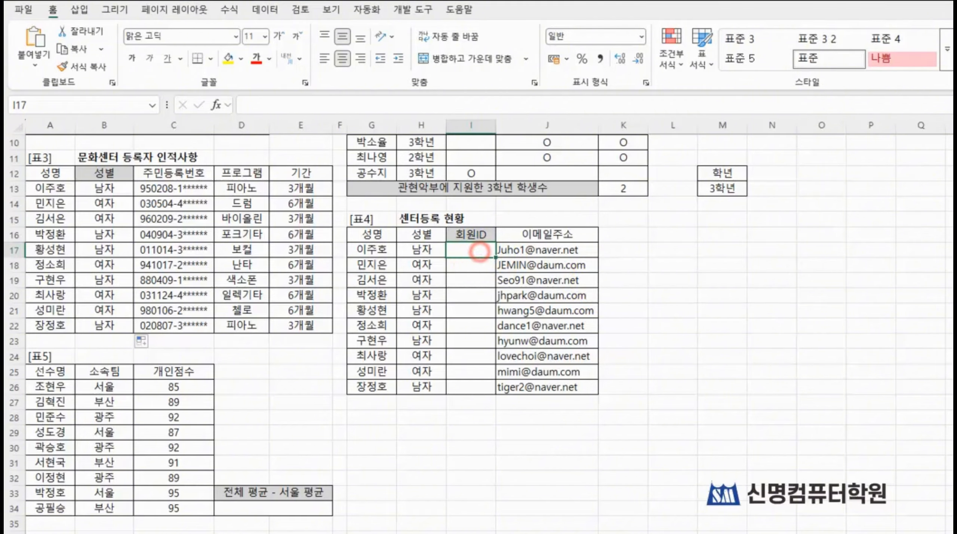
{"action": "type", "text": "=ㅡ"}
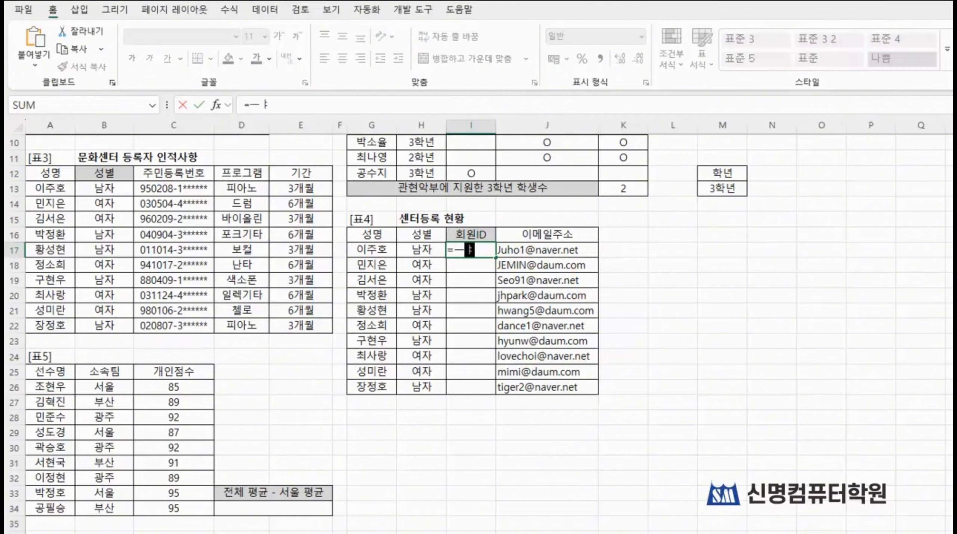
{"action": "key", "text": "BackSpace"}
{"action": "key", "text": "Hangul"}
{"action": "type", "text": "mid"}
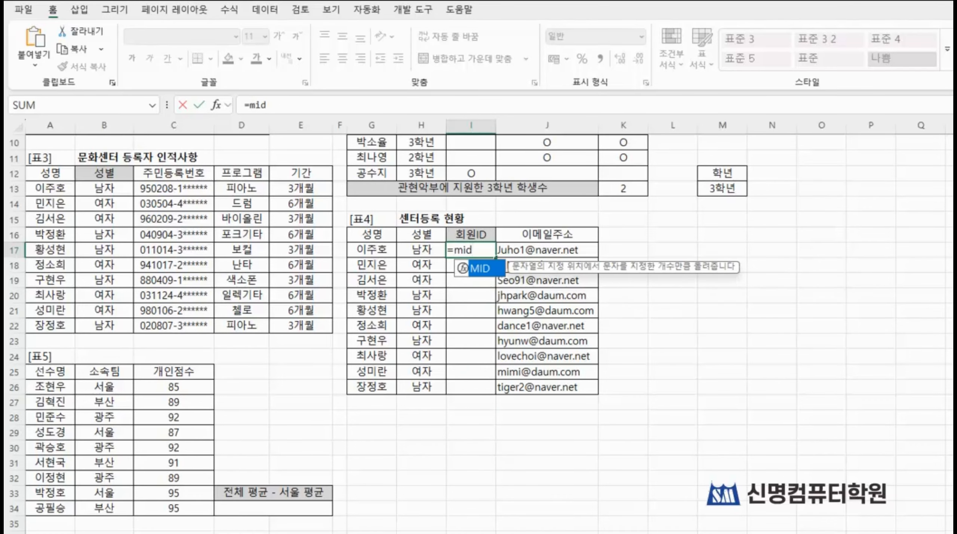
{"action": "key", "text": "Tab"}
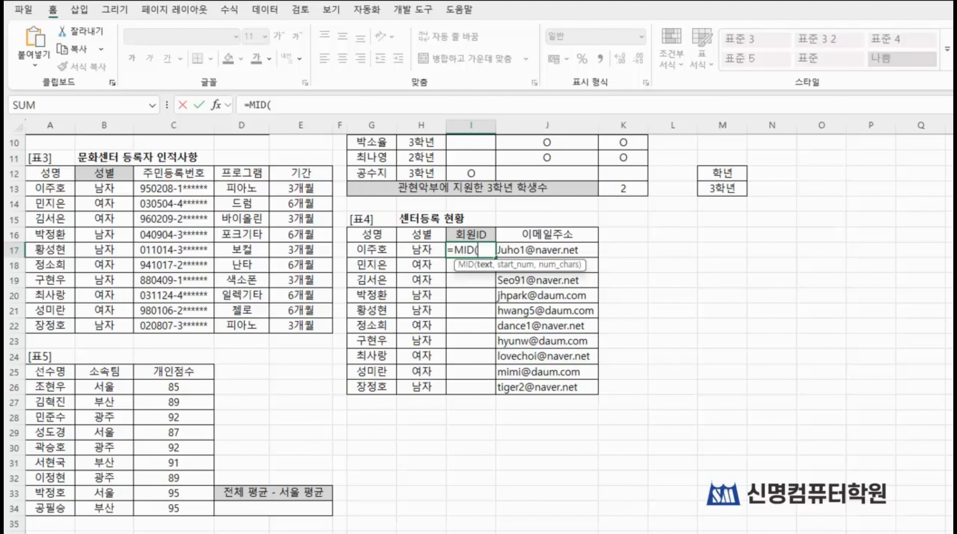
{"action": "key", "text": "shift+F3"}
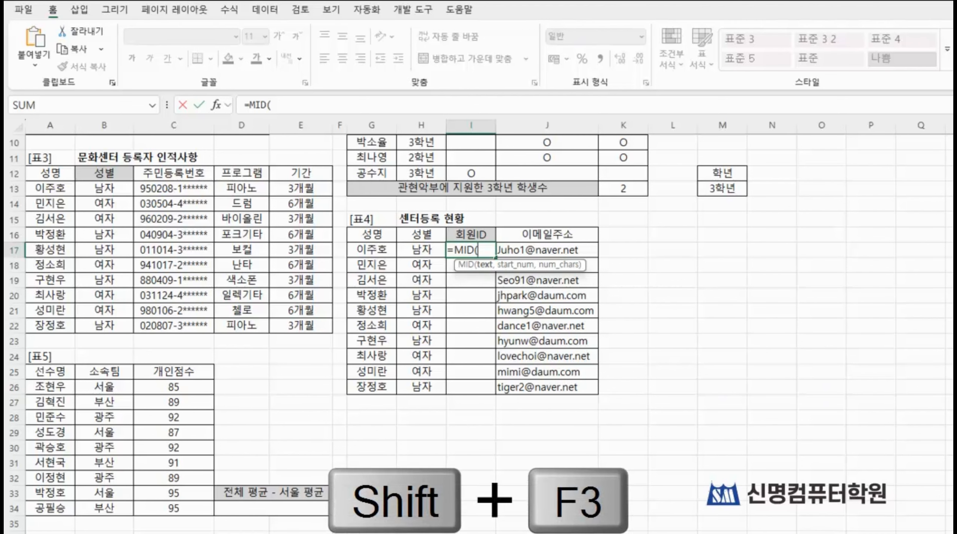
{"action": "left_click", "coordinate": [218, 105]}
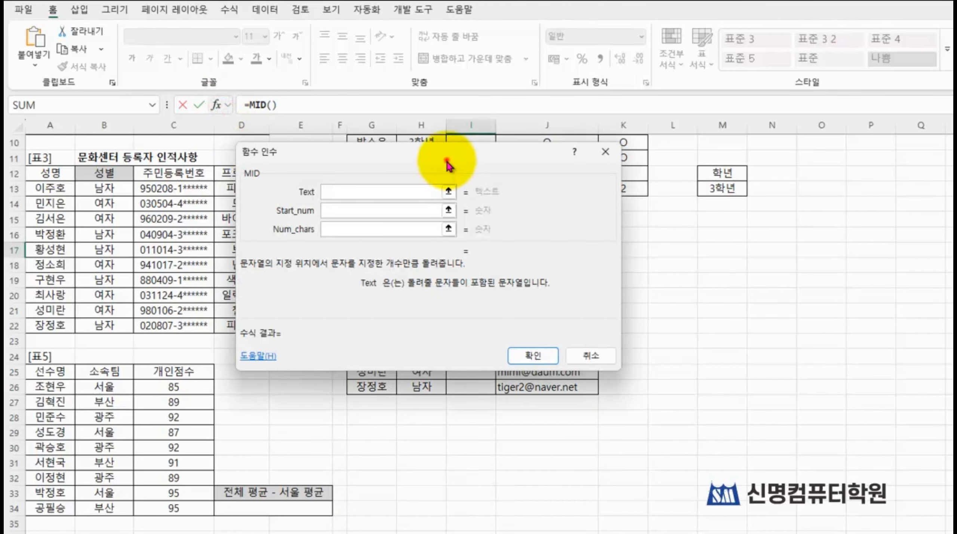
{"action": "left_click_drag", "start_coordinate": [447, 165], "coordinate": [554, 273]}
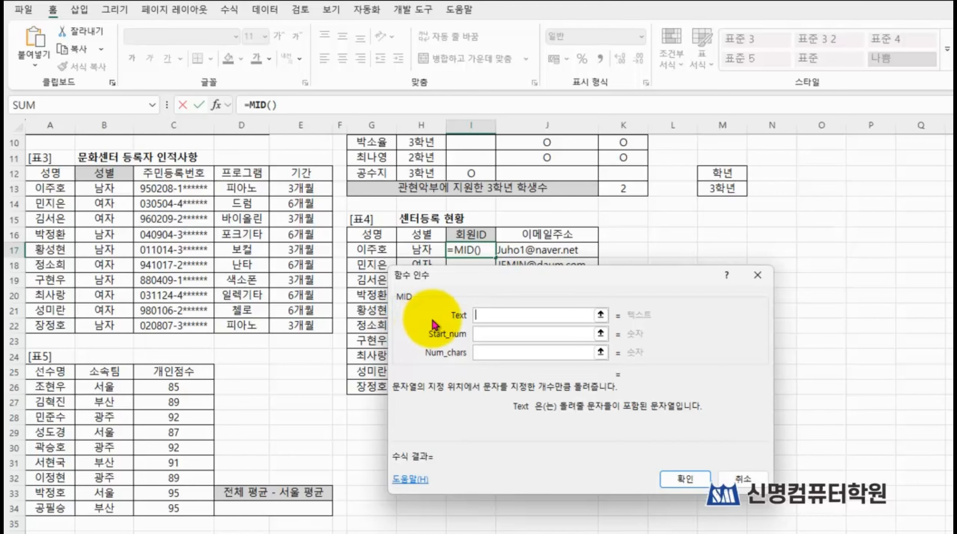
Step: Set the MID function's Text to the 이메일주소 cell J17 and its Start_num to 1
{"action": "left_click", "coordinate": [527, 255]}
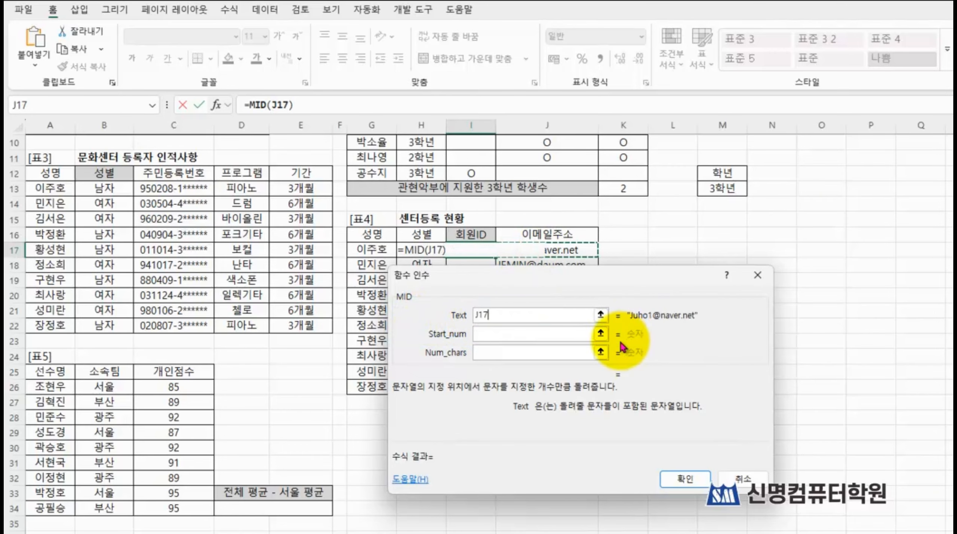
{"action": "left_click", "coordinate": [487, 337]}
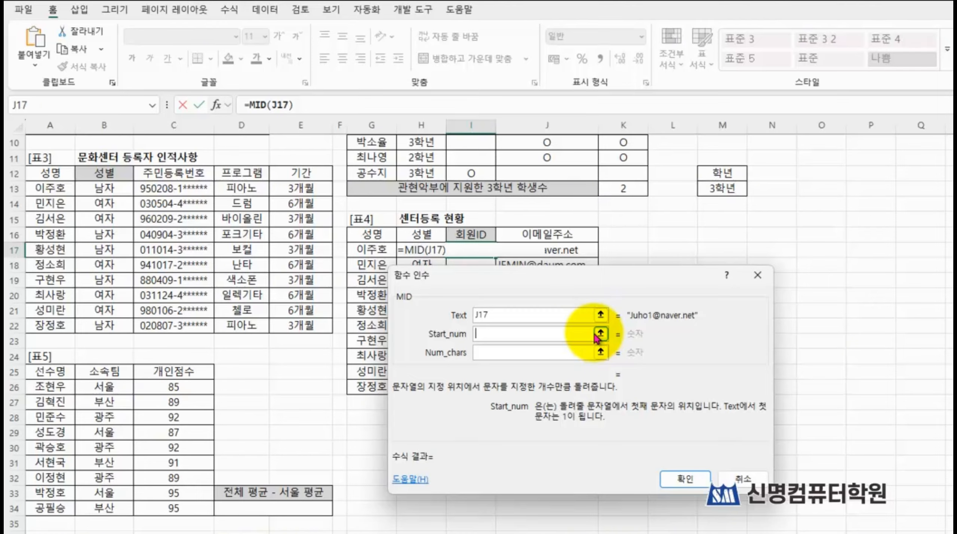
{"action": "type", "text": "1"}
{"action": "key", "text": "Tab"}
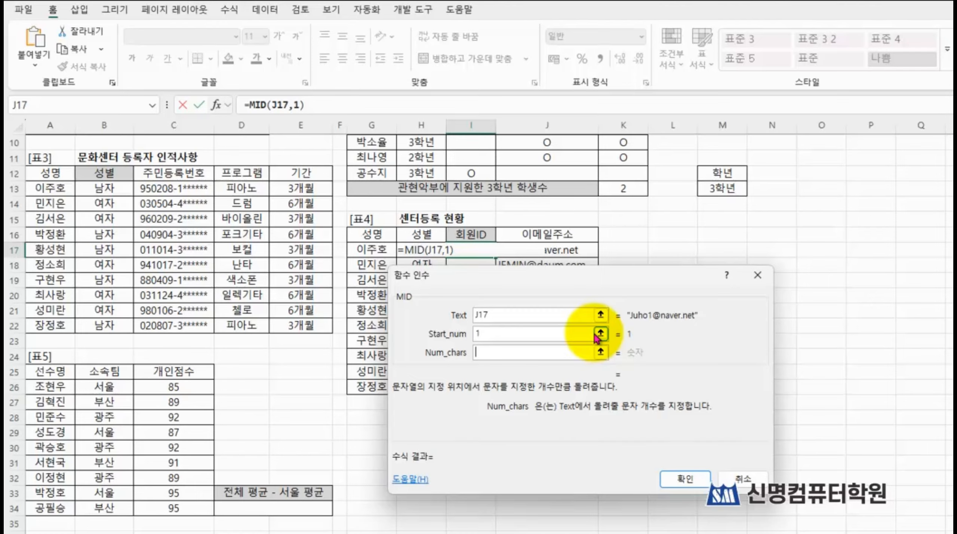
Step: Nest a SEARCH function in the MID function's Num_chars and open the arguments of SEARCH
{"action": "type", "text": "sea"}
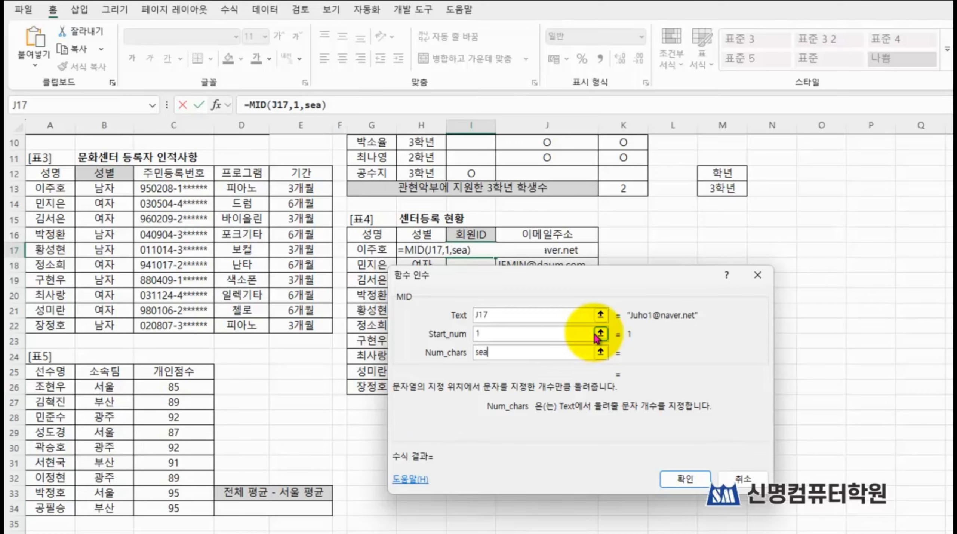
{"action": "type", "text": "rch"}
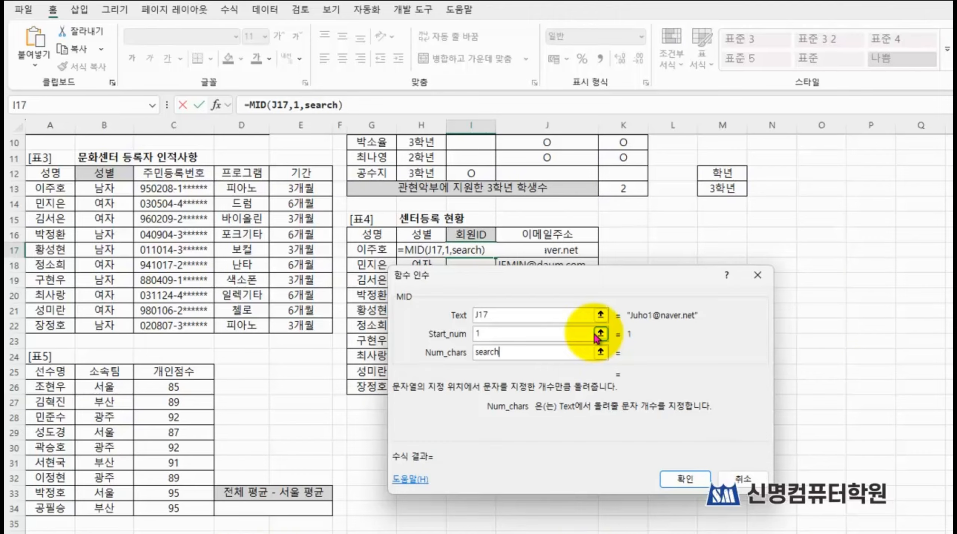
{"action": "type", "text": "()"}
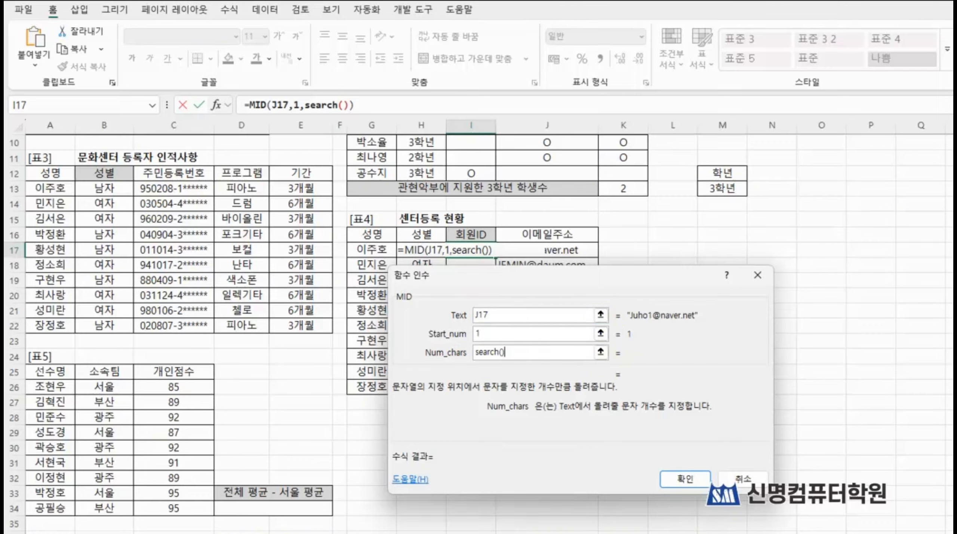
{"action": "left_click_drag", "start_coordinate": [283, 89], "coordinate": [369, 121]}
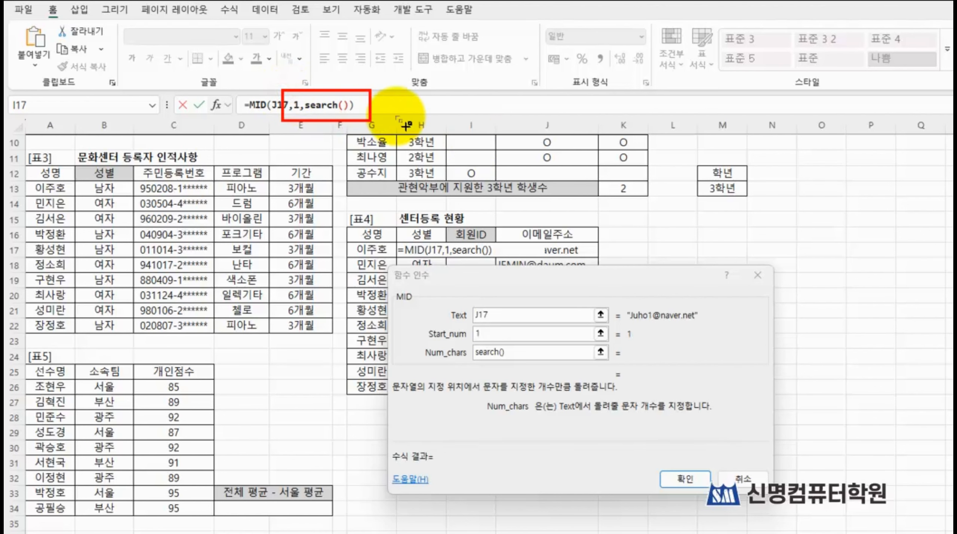
{"action": "left_click", "coordinate": [324, 105]}
{"action": "left_click", "coordinate": [324, 105]}
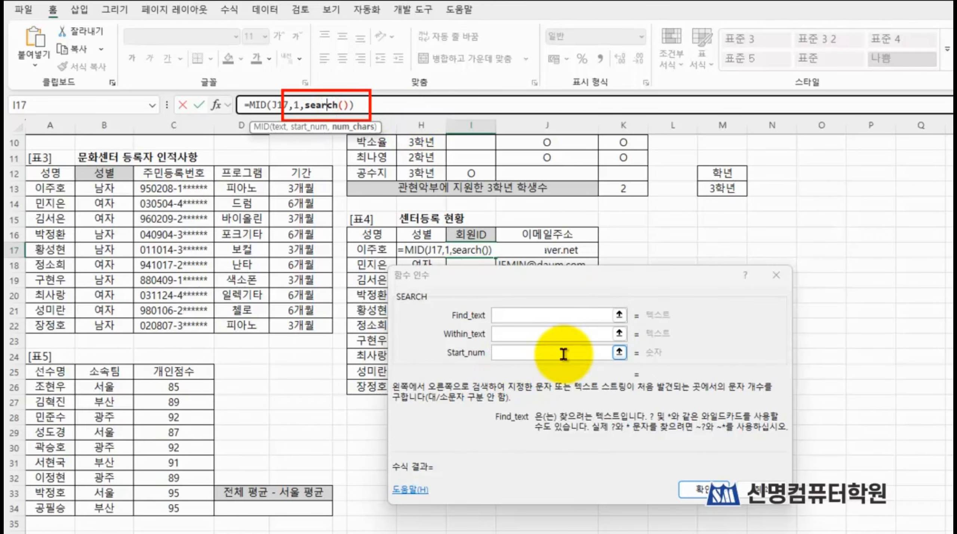
Step: Set the SEARCH function's Find_text to "@", Within_text to the 이메일주소 cell J17 and Start_num to 1
{"action": "left_click", "coordinate": [544, 314]}
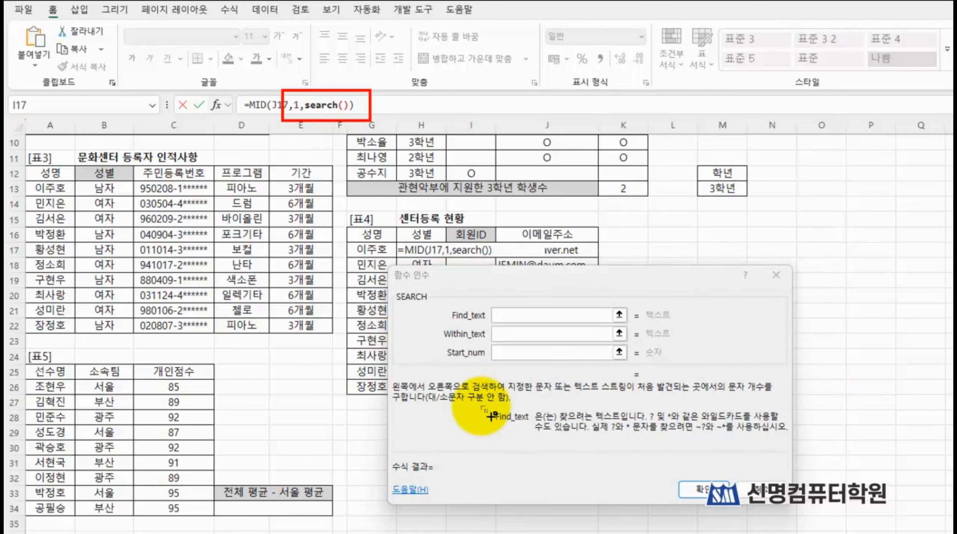
{"action": "mouse_move", "coordinate": [480, 405]}
{"action": "left_mouse_down"}
{"action": "mouse_move", "coordinate": [710, 439]}
{"action": "mouse_move", "coordinate": [796, 440]}
{"action": "left_mouse_up"}
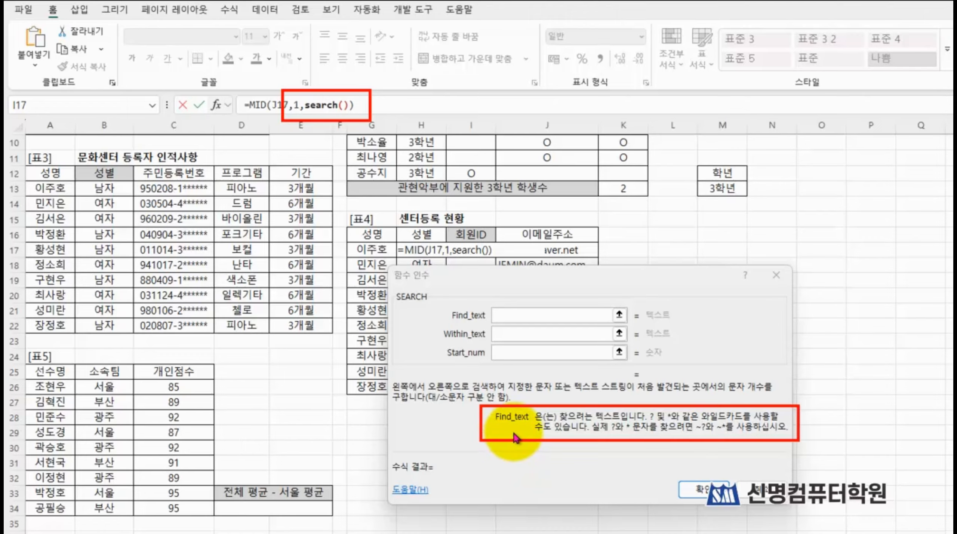
{"action": "left_click", "coordinate": [515, 314]}
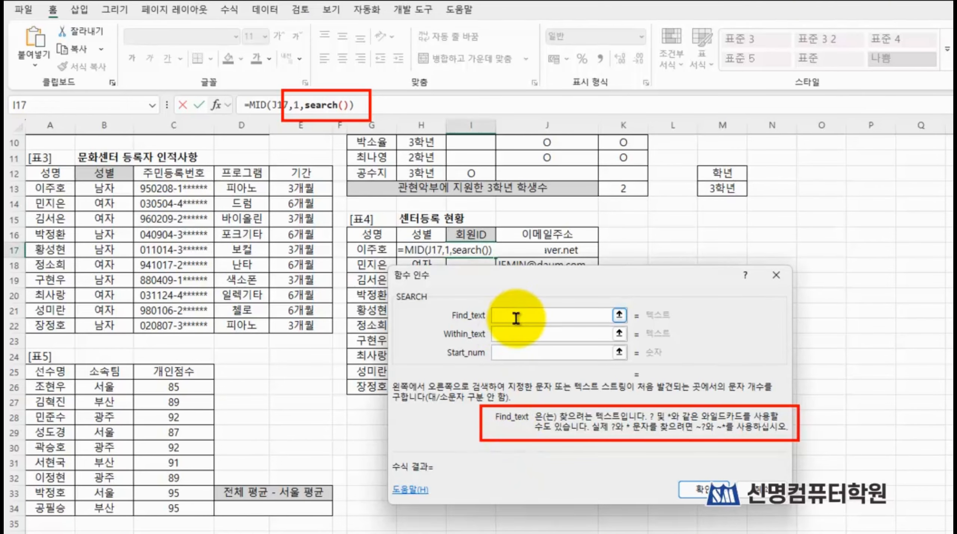
{"action": "type", "text": "@"}
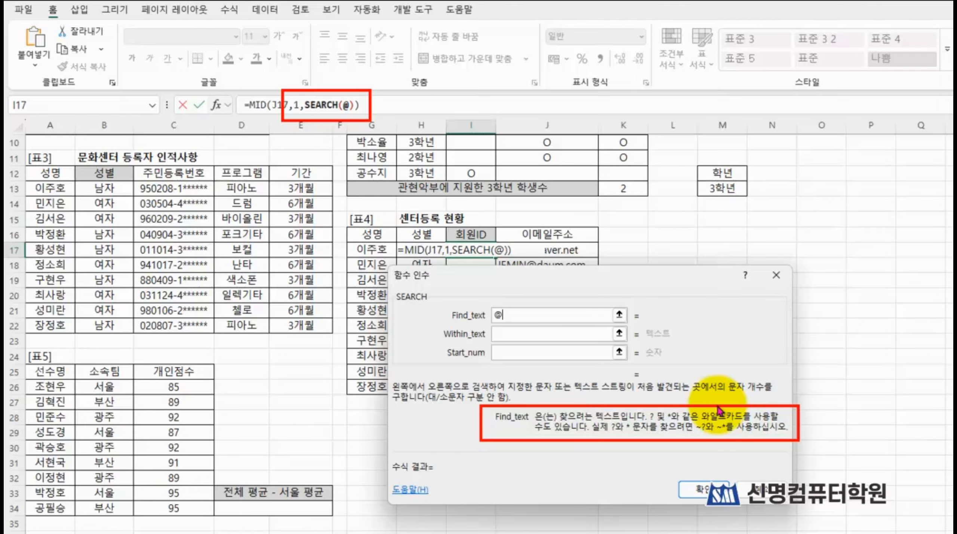
{"action": "left_click", "coordinate": [542, 331]}
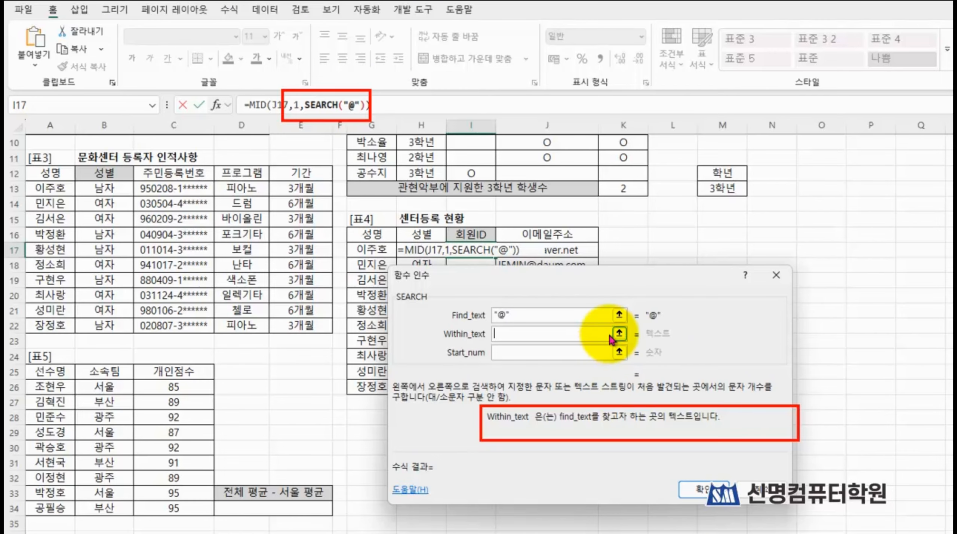
{"action": "left_click", "coordinate": [541, 249]}
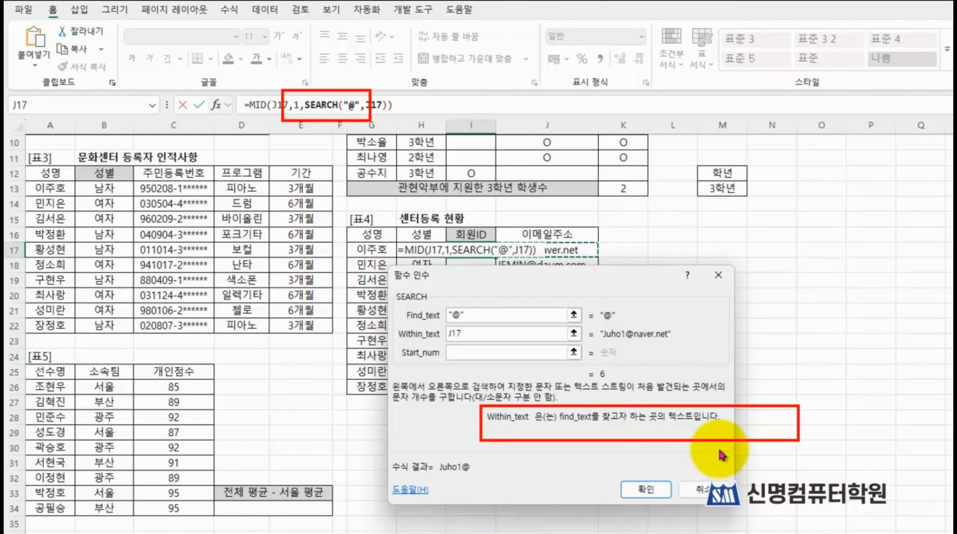
{"action": "left_click", "coordinate": [517, 352]}
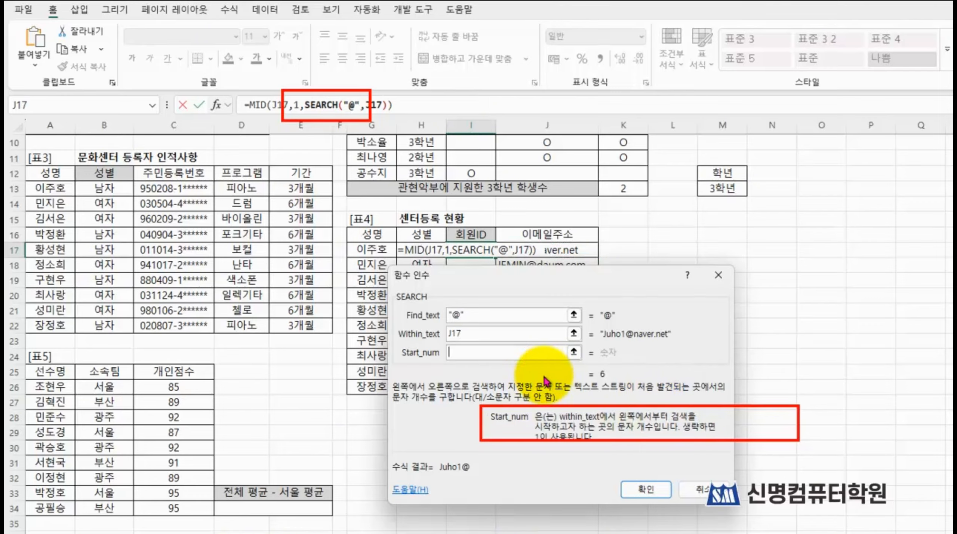
{"action": "type", "text": "1"}
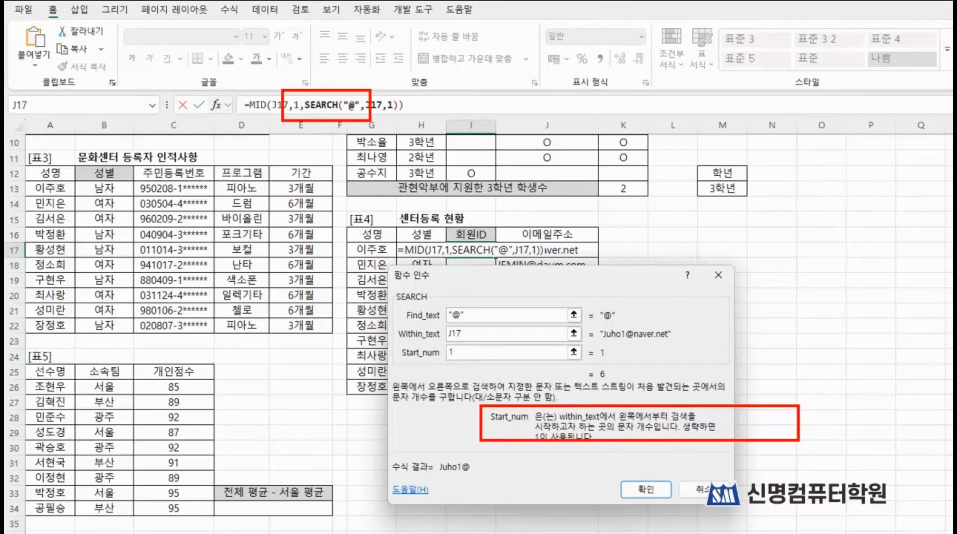
{"action": "mouse_move", "coordinate": [378, 280]}
{"action": "left_mouse_down"}
{"action": "mouse_move", "coordinate": [583, 385]}
{"action": "mouse_move", "coordinate": [664, 376]}
{"action": "mouse_move", "coordinate": [684, 386]}
{"action": "left_mouse_up"}
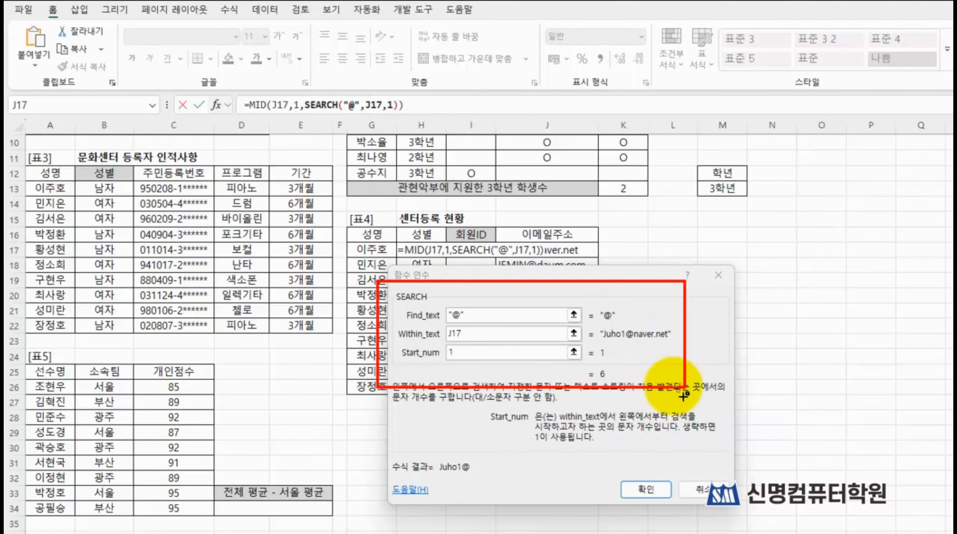
{"action": "left_click_drag", "start_coordinate": [586, 363], "coordinate": [611, 383]}
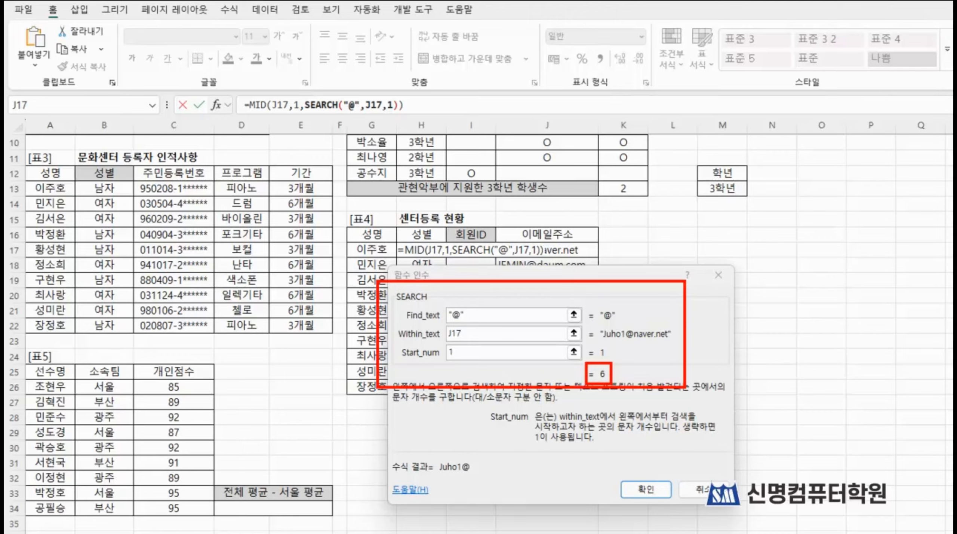
{"action": "key", "text": "Escape"}
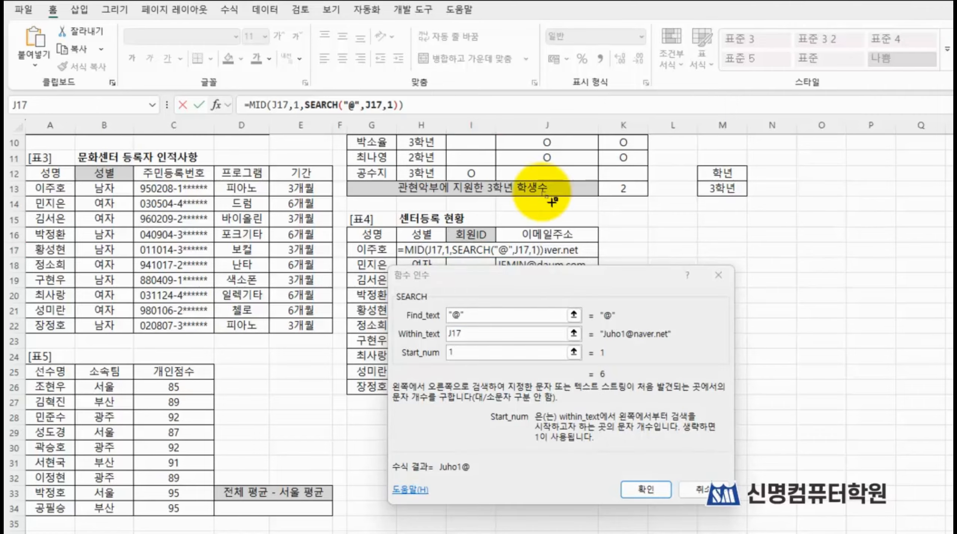
Step: Return to the MID function's arguments, subtract 1 from the SEARCH result in Num_chars, and complete the formula in I17
{"action": "left_click_drag", "start_coordinate": [231, 86], "coordinate": [273, 123]}
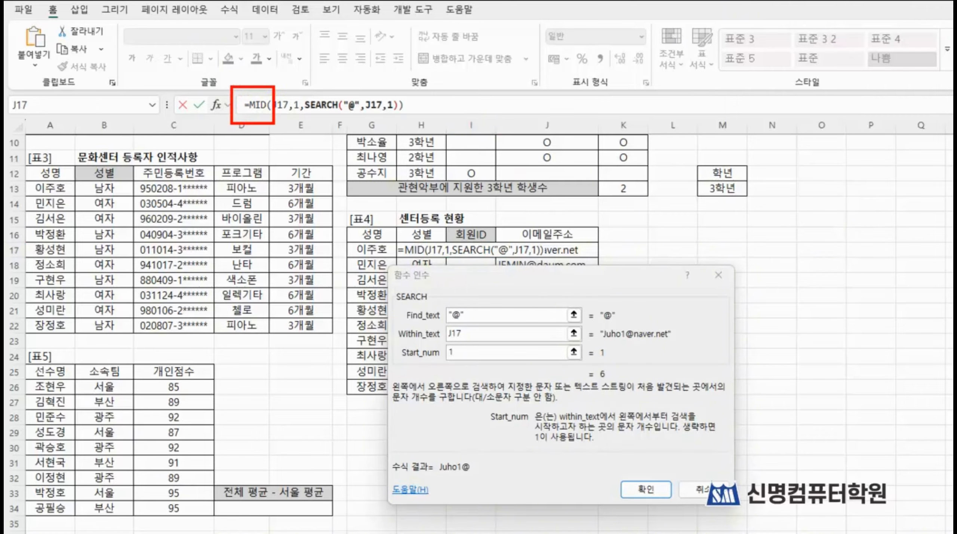
{"action": "left_click", "coordinate": [255, 106]}
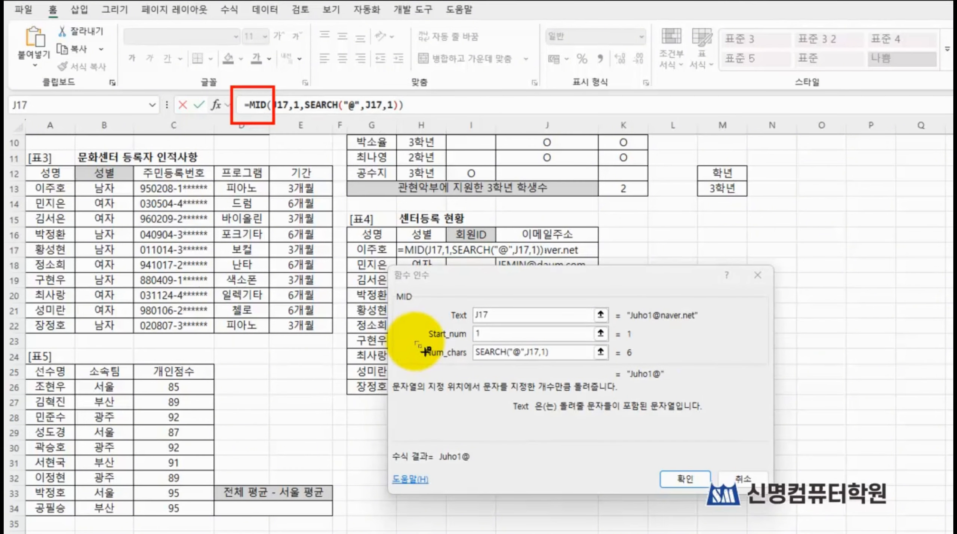
{"action": "left_click_drag", "start_coordinate": [402, 335], "coordinate": [654, 366]}
{"action": "mouse_move", "coordinate": [399, 438]}
{"action": "left_mouse_down"}
{"action": "mouse_move", "coordinate": [429, 462]}
{"action": "mouse_move", "coordinate": [486, 471]}
{"action": "left_mouse_up"}
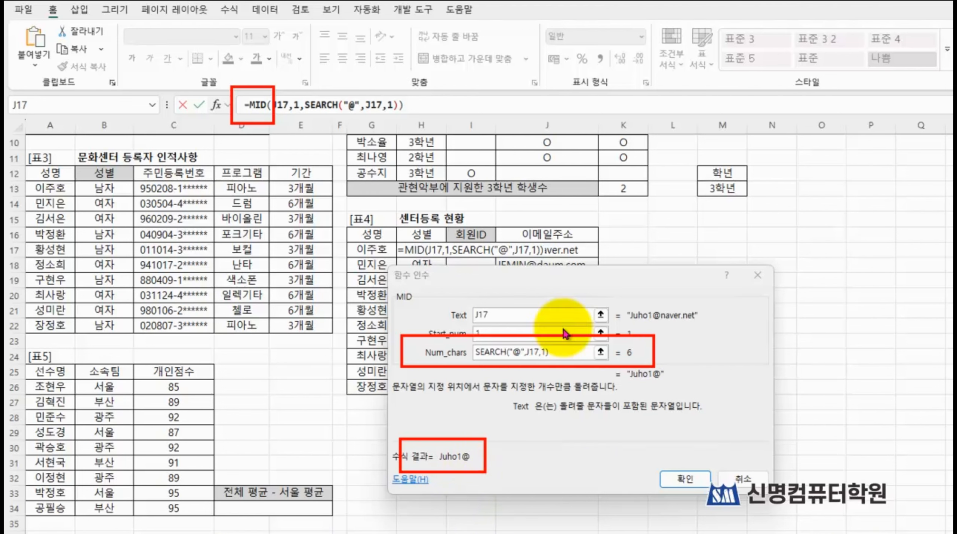
{"action": "left_click", "coordinate": [549, 353]}
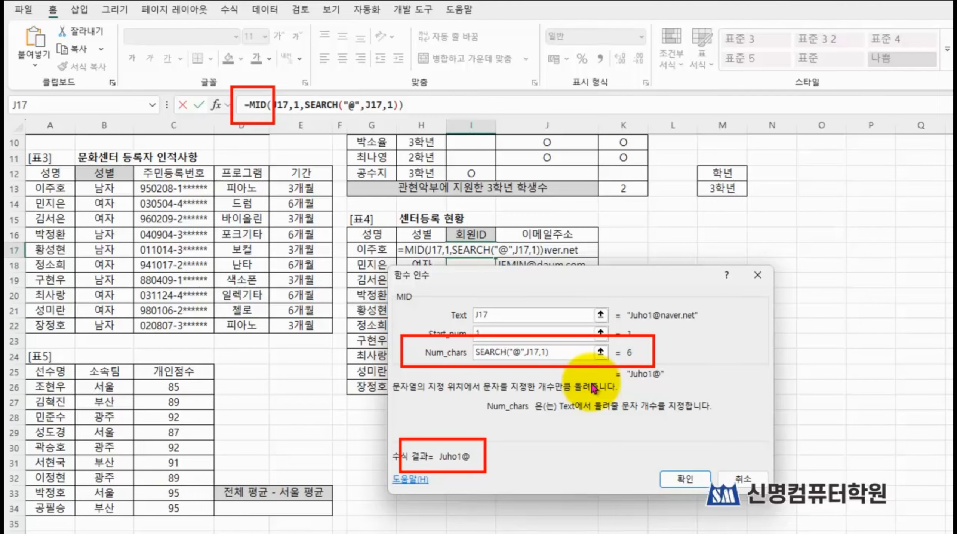
{"action": "type", "text": "-1"}
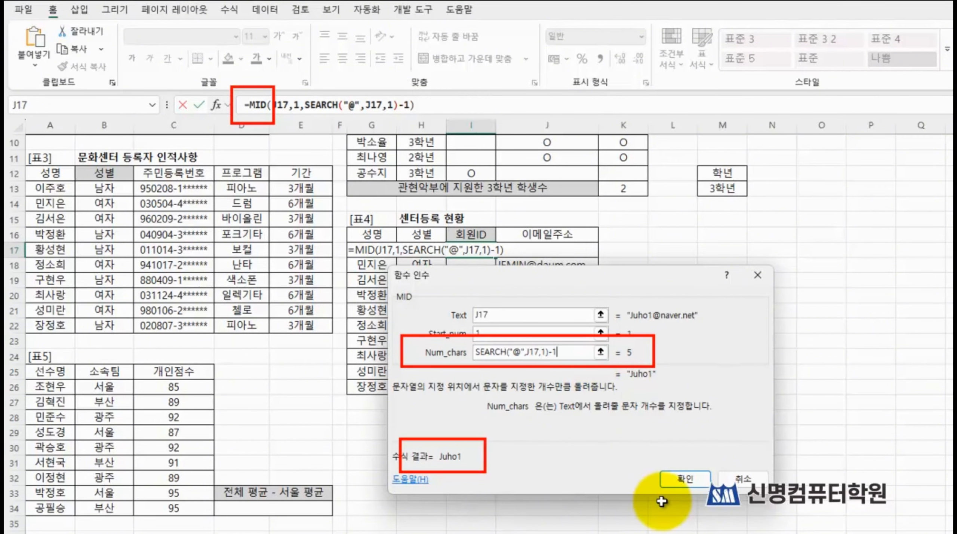
{"action": "left_click", "coordinate": [683, 483]}
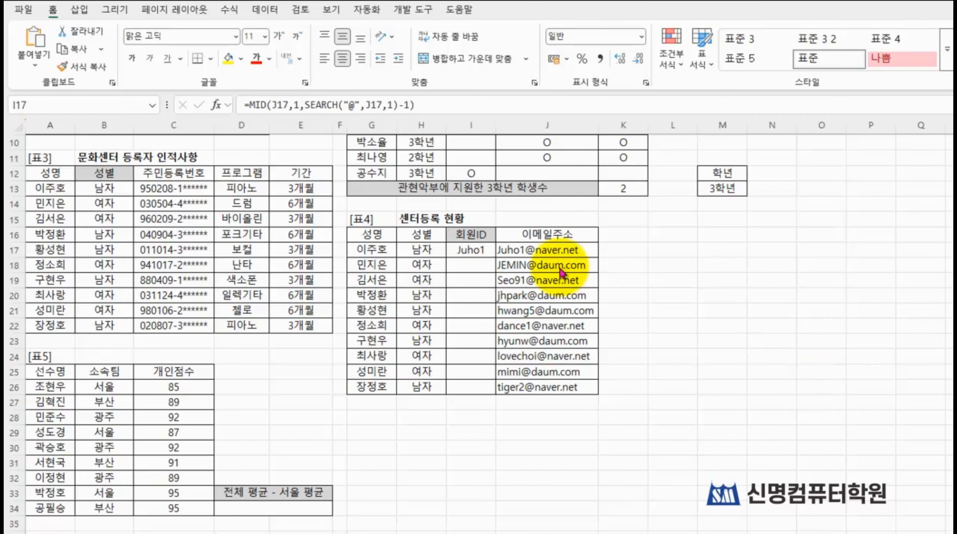
Step: Fill the 회원ID formula from I17 down to I26
{"action": "left_click", "coordinate": [460, 247]}
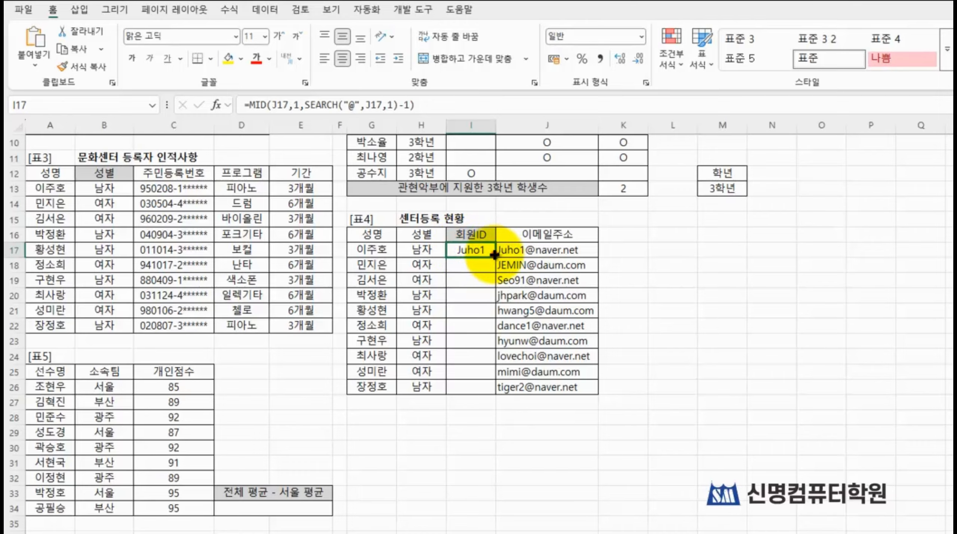
{"action": "left_click_drag", "start_coordinate": [494, 258], "coordinate": [474, 387]}
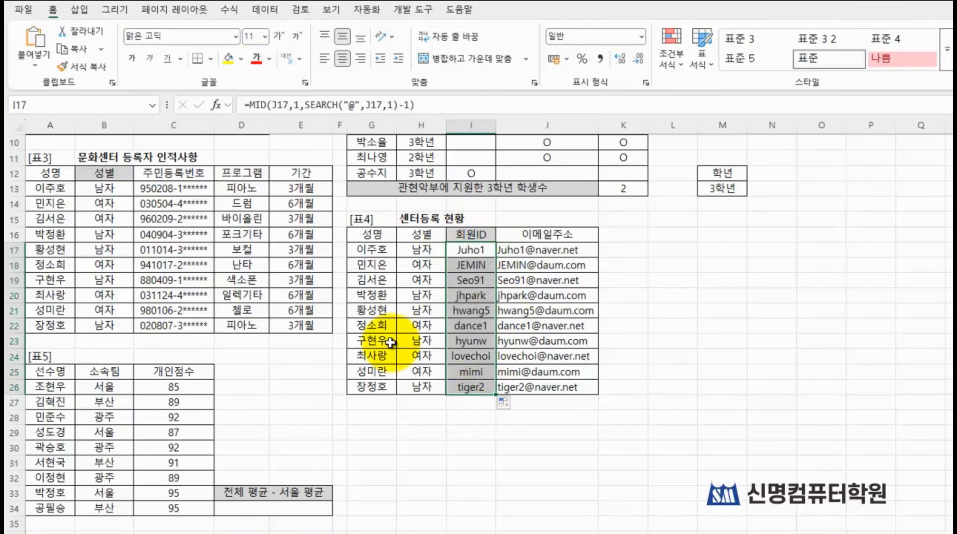
{"action": "left_click", "coordinate": [718, 324]}
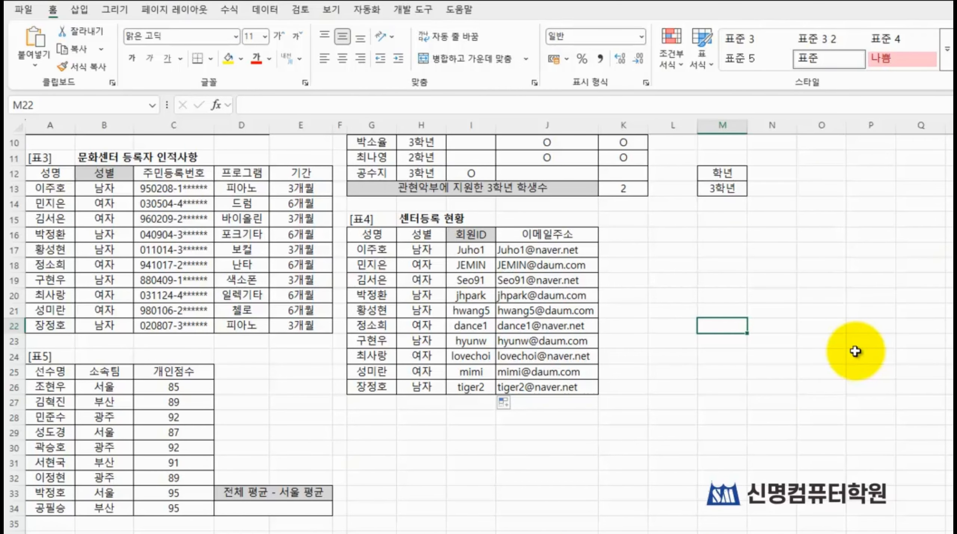
Step: Start the 전체 평균 - 서울 평균 formula in D34 of 표5 with AVERAGE over the 개인점수 cells C26:C34
{"action": "scroll", "coordinate": [354, 355], "scroll_direction": "up", "scroll_amount": 3}
{"action": "scroll", "coordinate": [353, 365], "scroll_direction": "down", "scroll_amount": 3}
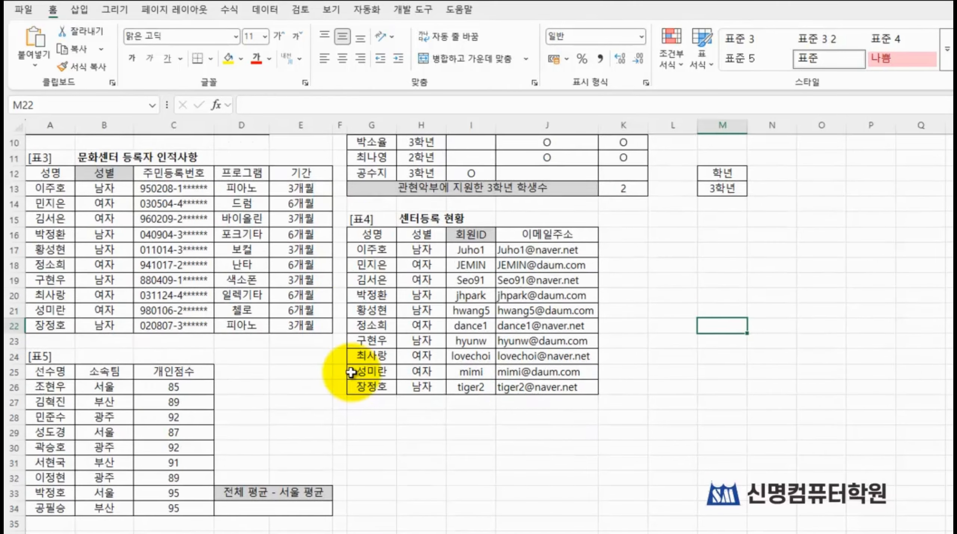
{"action": "scroll", "coordinate": [351, 372], "scroll_direction": "down", "scroll_amount": 4}
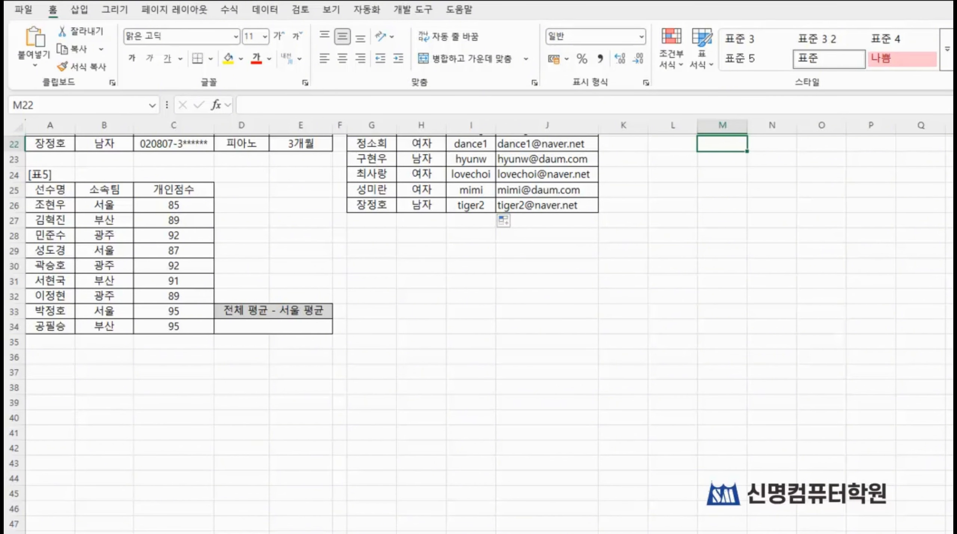
{"action": "left_click", "coordinate": [257, 322]}
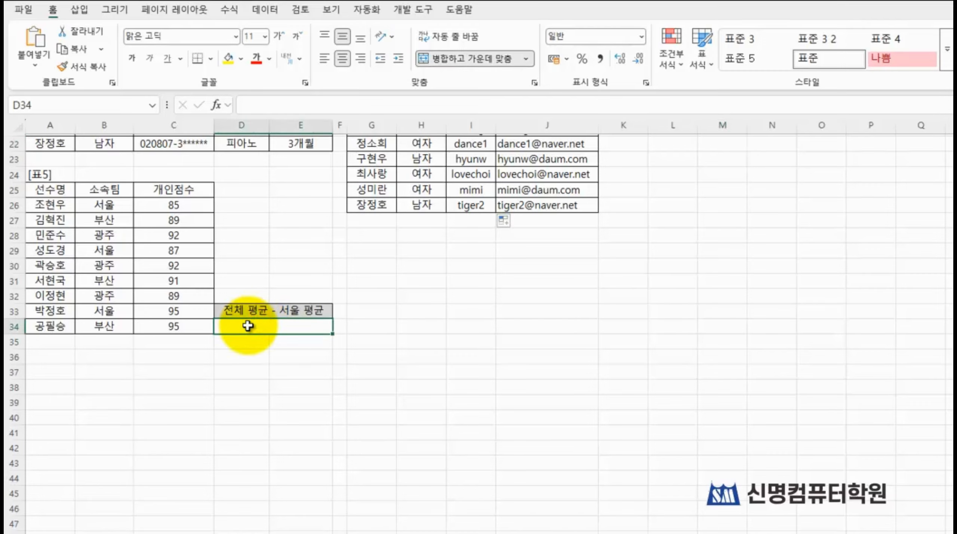
{"action": "type", "text": "="}
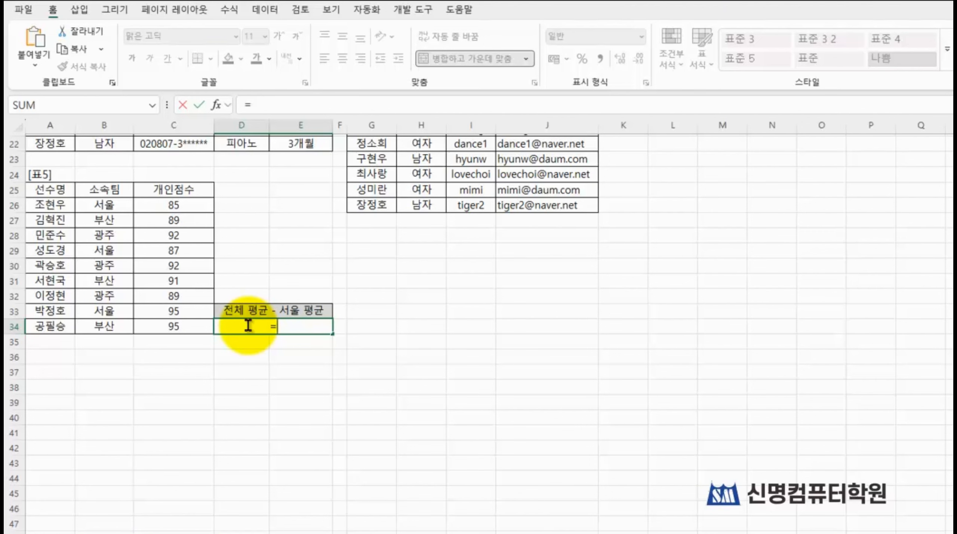
{"action": "type", "text": "ave"}
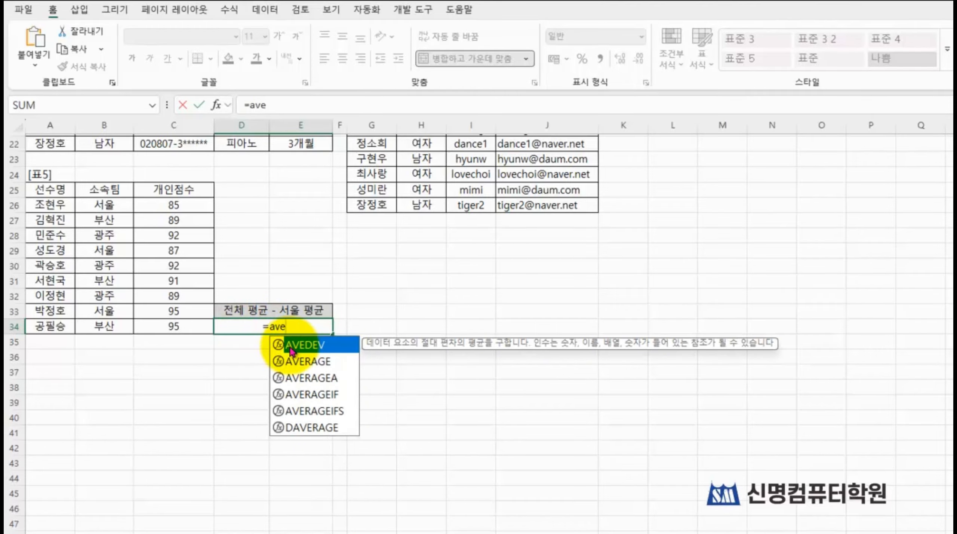
{"action": "left_click", "coordinate": [303, 364]}
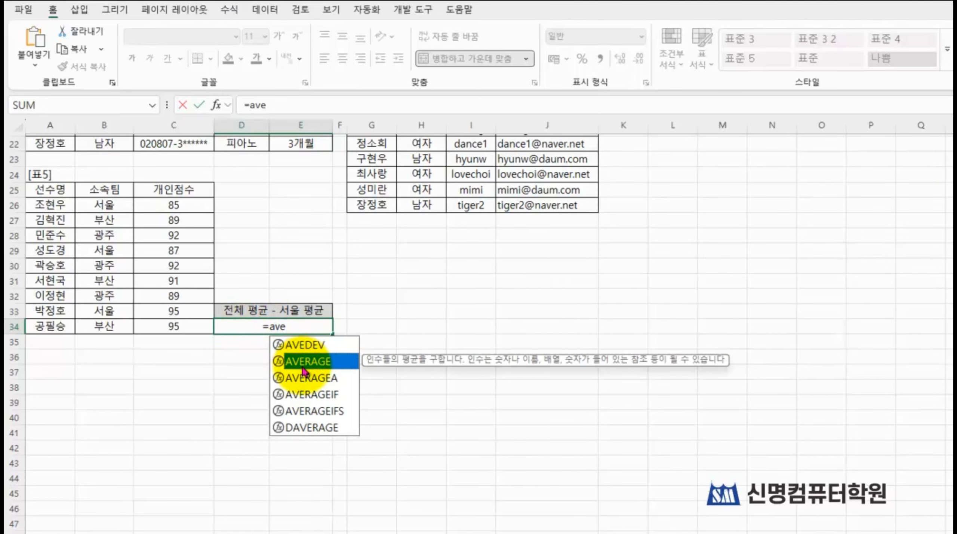
{"action": "double_click", "coordinate": [302, 362]}
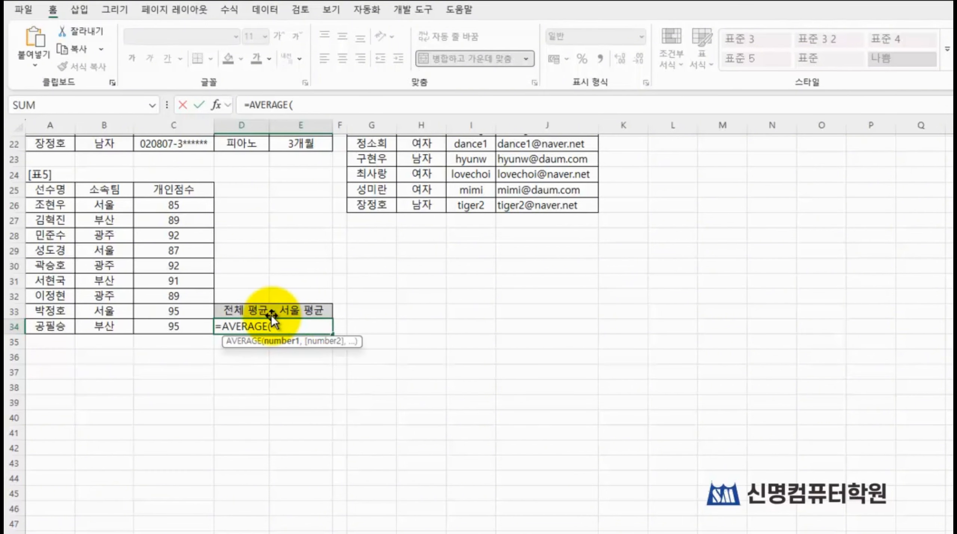
{"action": "left_click_drag", "start_coordinate": [185, 205], "coordinate": [187, 330]}
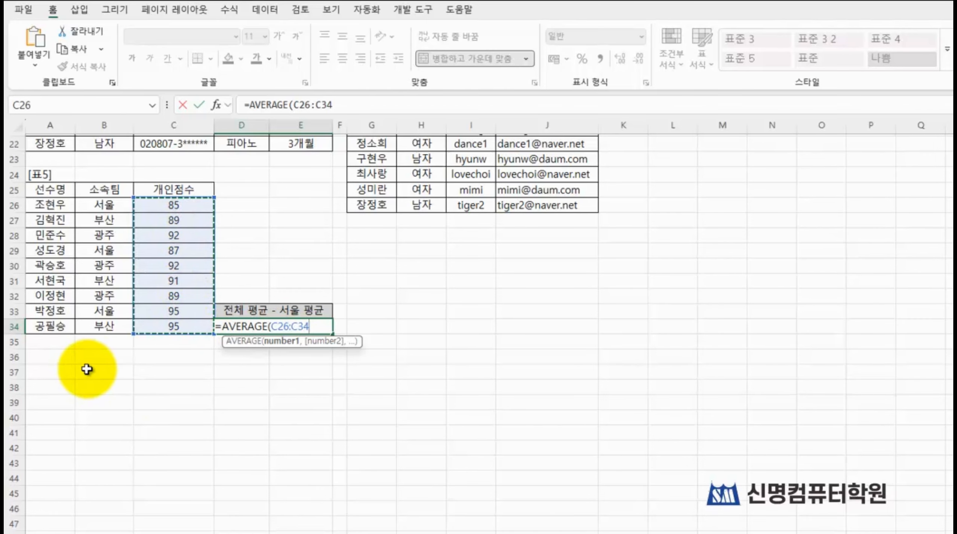
{"action": "type", "text": ")"}
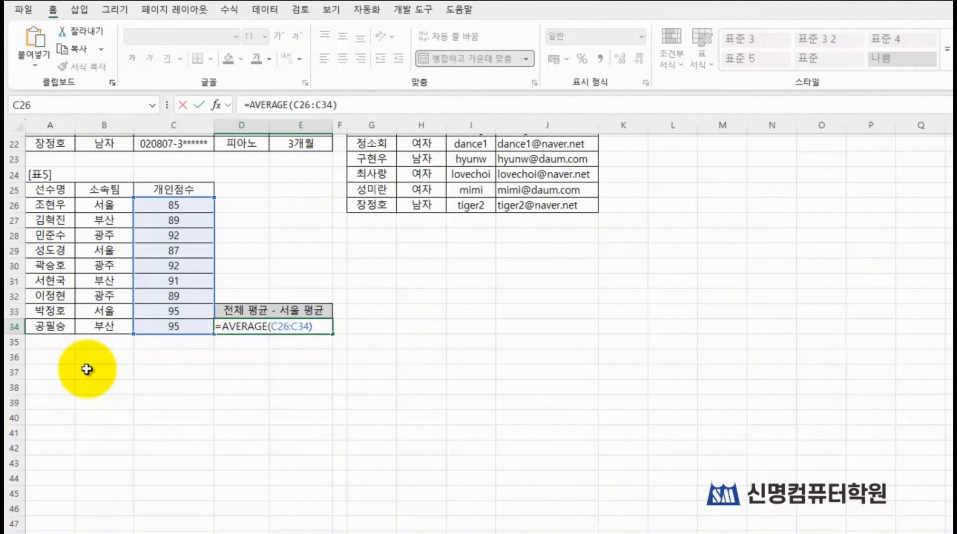
Step: Subtract a DAVERAGE function from the AVERAGE in the D34 formula and open its function arguments at Database
{"action": "type", "text": "-da"}
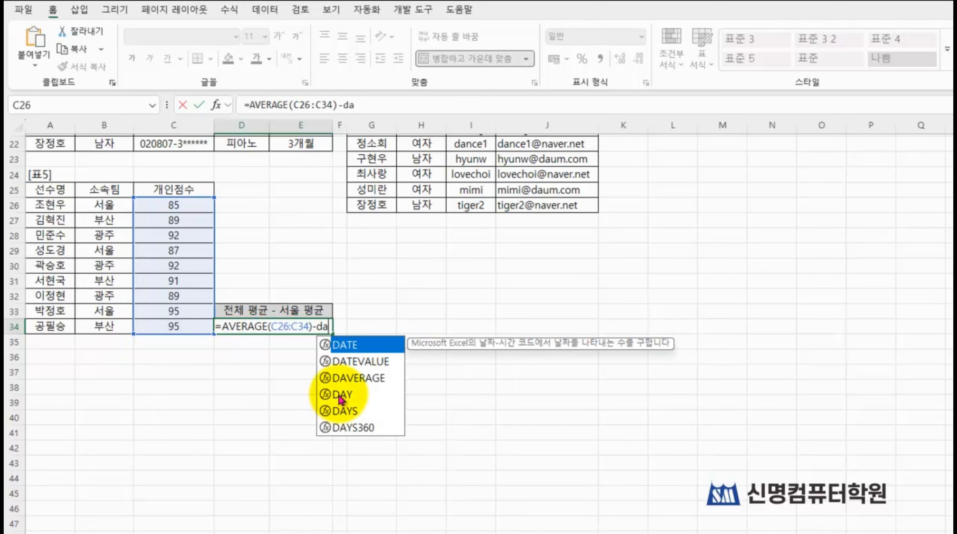
{"action": "left_click", "coordinate": [351, 378]}
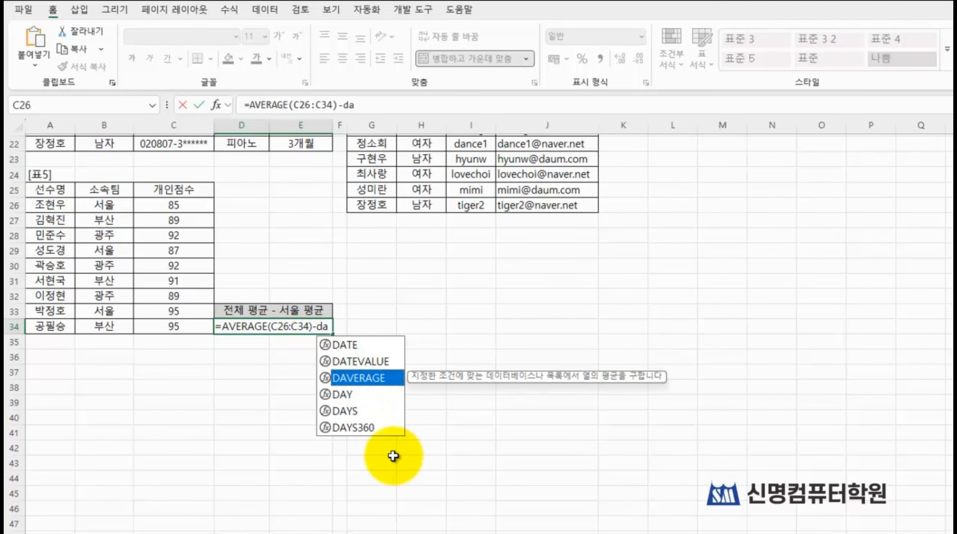
{"action": "key", "text": "Tab"}
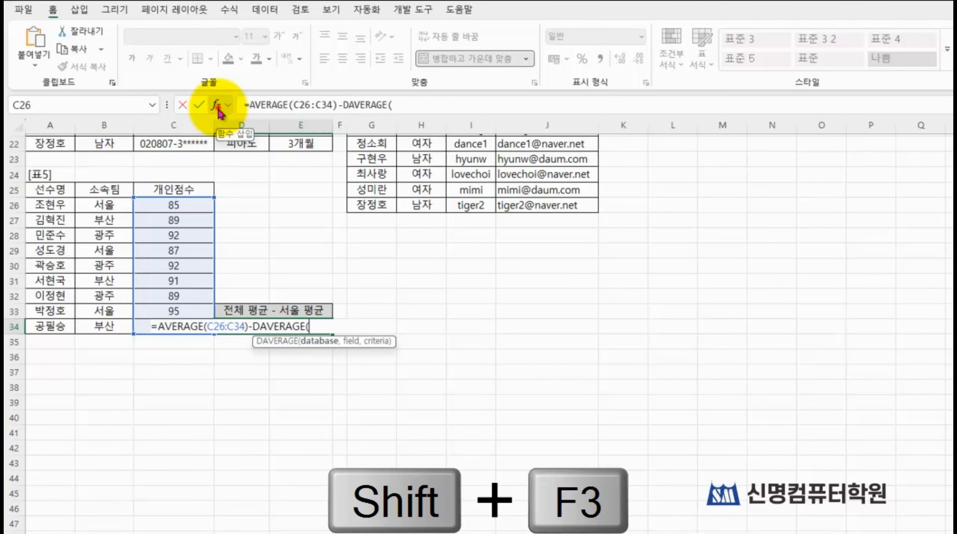
{"action": "key", "text": "shift+F3"}
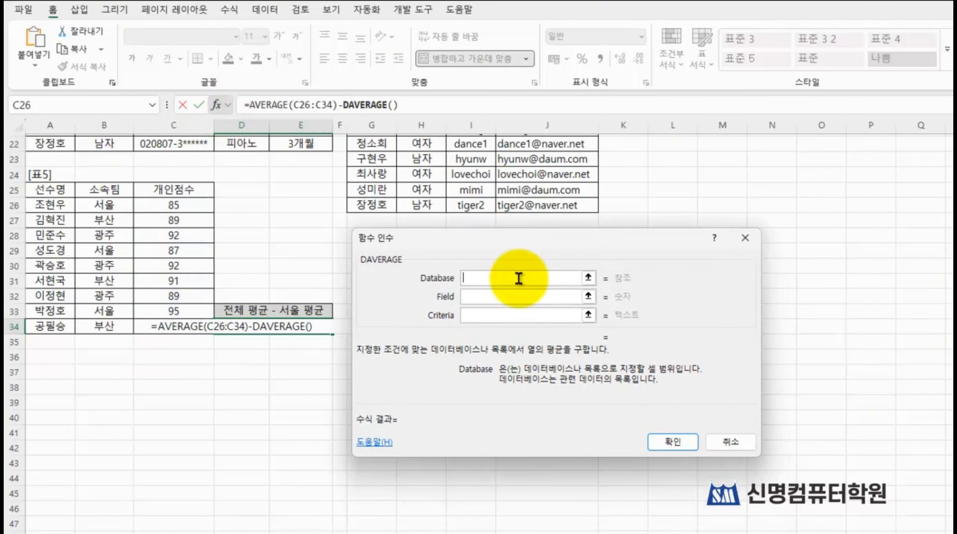
{"action": "left_click", "coordinate": [518, 278]}
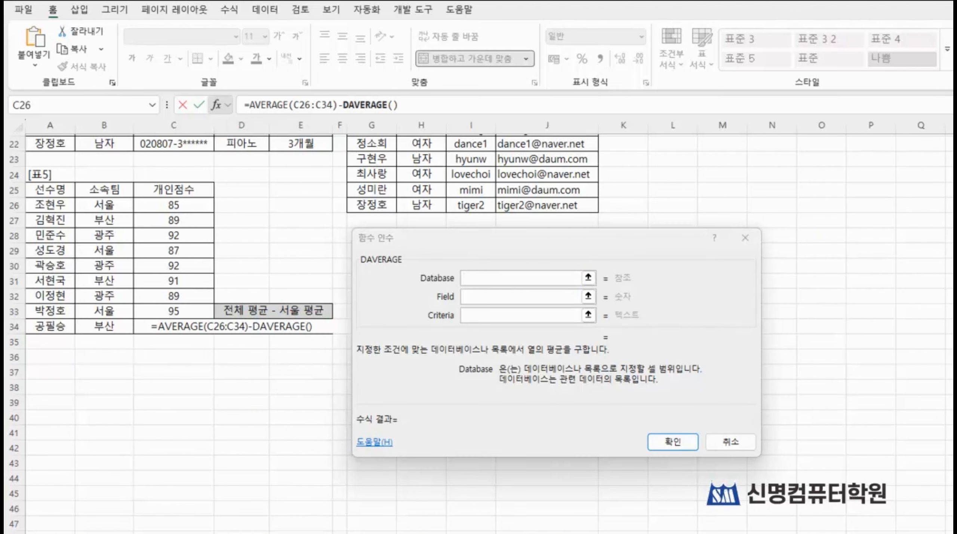
{"action": "mouse_move", "coordinate": [17, 179]}
{"action": "left_mouse_down"}
{"action": "mouse_move", "coordinate": [210, 305]}
{"action": "mouse_move", "coordinate": [227, 335]}
{"action": "left_mouse_up"}
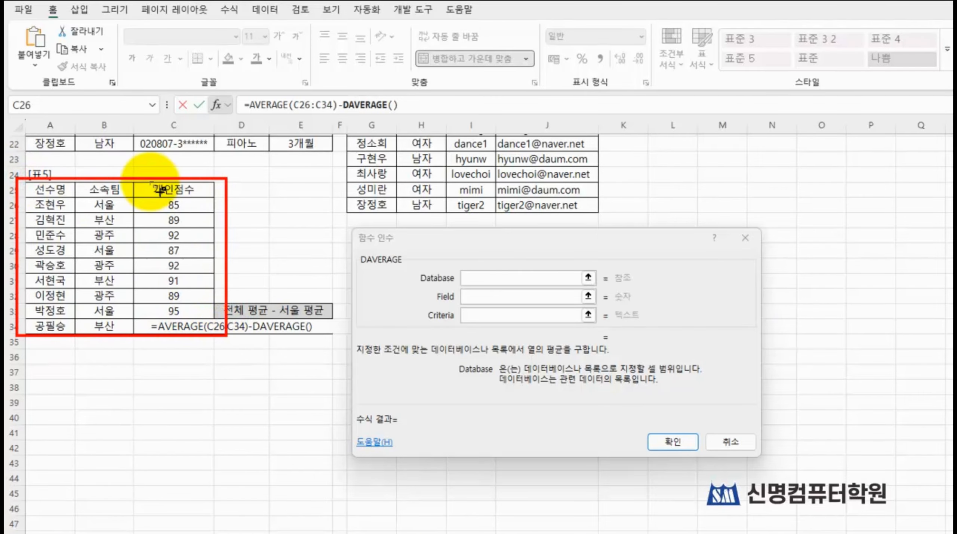
{"action": "left_click_drag", "start_coordinate": [145, 177], "coordinate": [195, 197]}
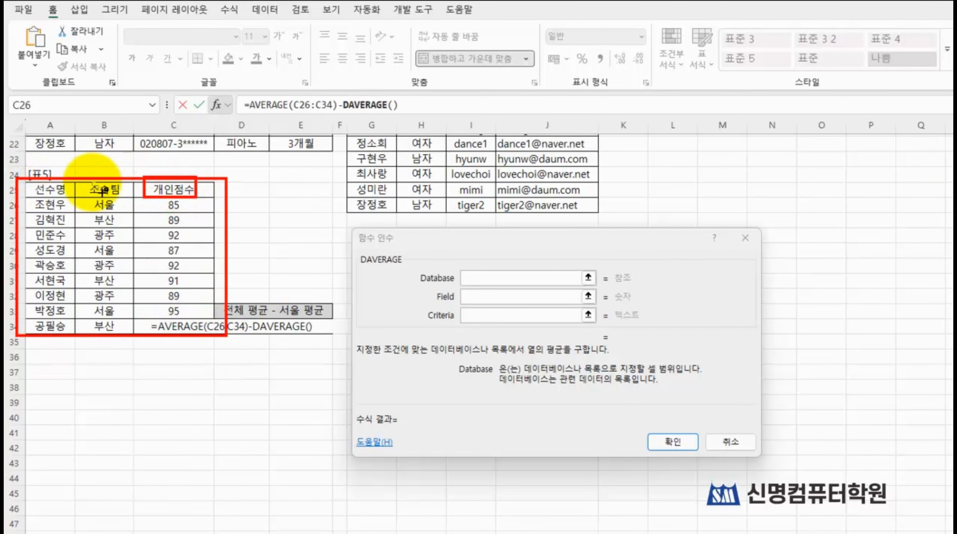
{"action": "left_click_drag", "start_coordinate": [76, 182], "coordinate": [131, 215]}
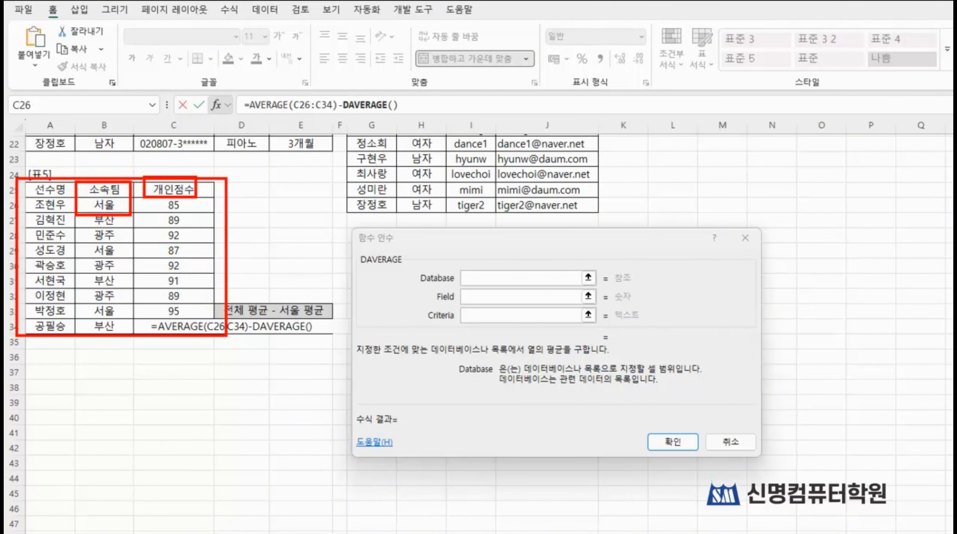
{"action": "key", "text": "Escape"}
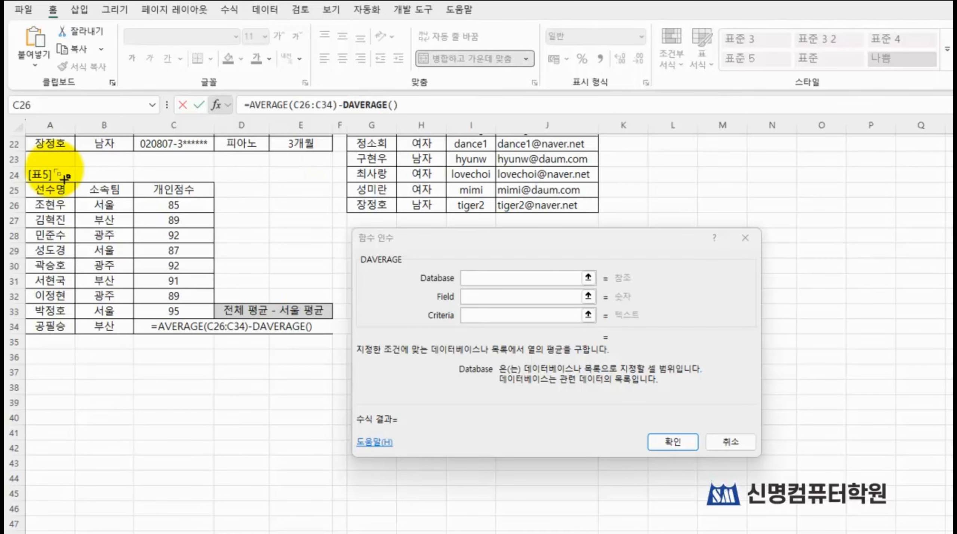
{"action": "left_click_drag", "start_coordinate": [17, 172], "coordinate": [226, 346]}
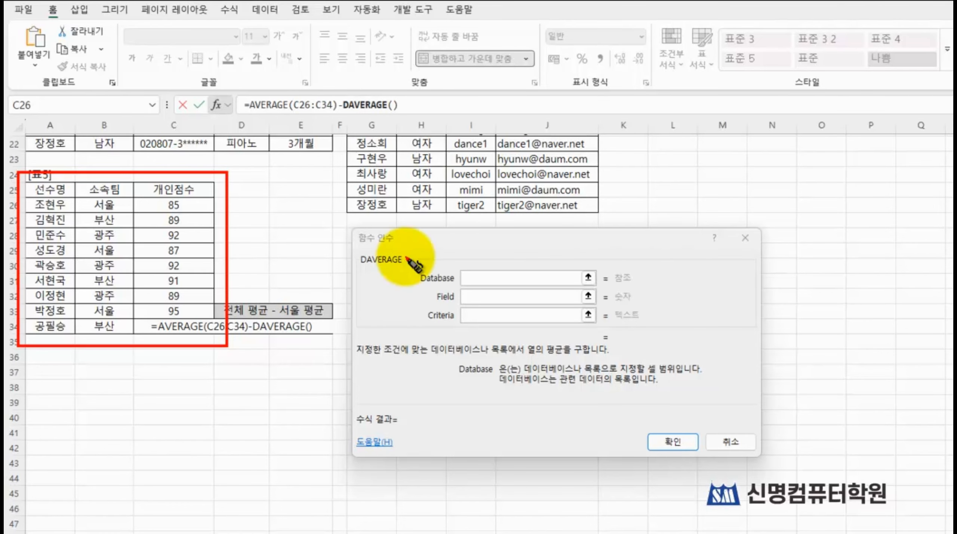
{"action": "left_click_drag", "start_coordinate": [224, 255], "coordinate": [439, 276]}
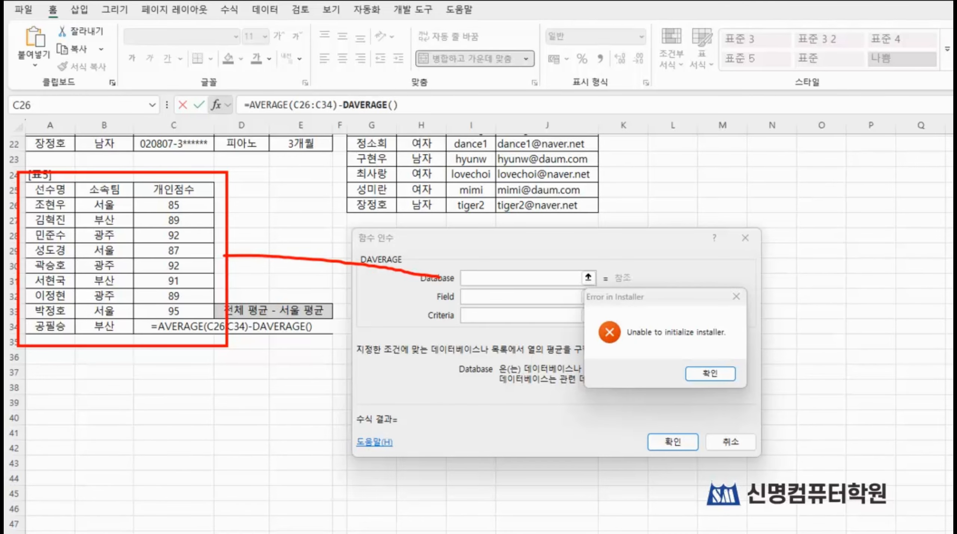
Step: Dismiss the installer error and set DAVERAGE's Database to the whole 표5 table with its headers, A25:C34
{"action": "left_click", "coordinate": [710, 373]}
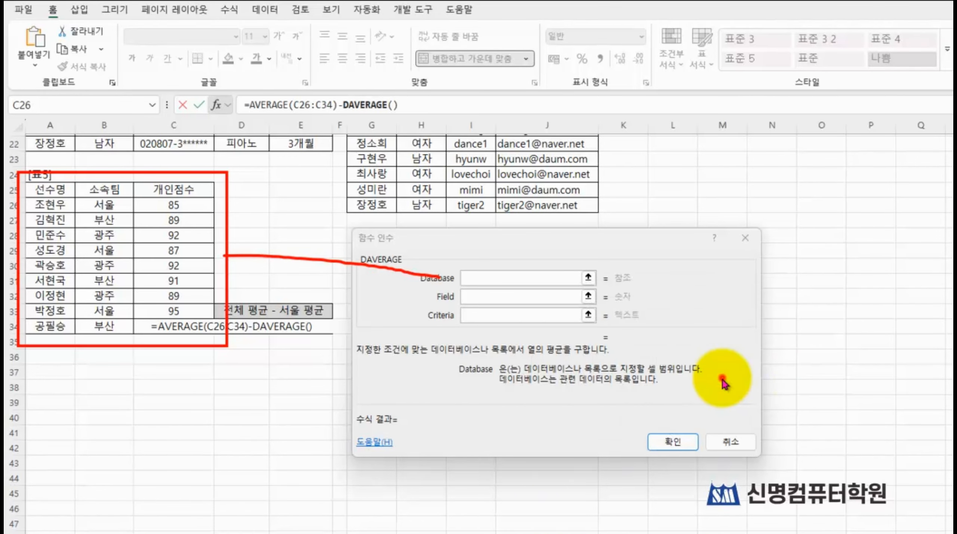
{"action": "left_click", "coordinate": [514, 279]}
{"action": "left_click_drag", "start_coordinate": [35, 188], "coordinate": [180, 328]}
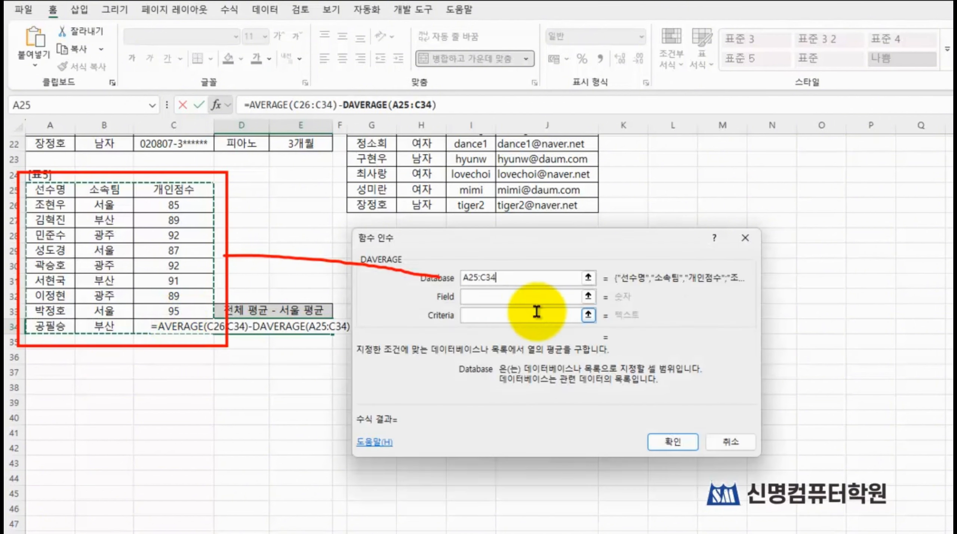
Step: Set DAVERAGE's Field argument to the 개인점수 header cell C25
{"action": "left_click", "coordinate": [576, 296]}
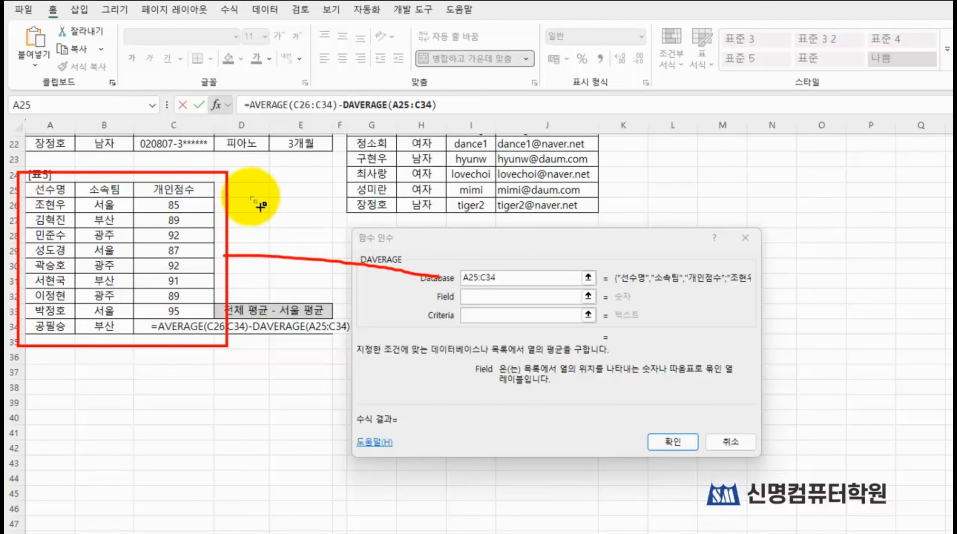
{"action": "mouse_move", "coordinate": [140, 180]}
{"action": "left_mouse_down"}
{"action": "mouse_move", "coordinate": [182, 203]}
{"action": "mouse_move", "coordinate": [202, 200]}
{"action": "left_mouse_up"}
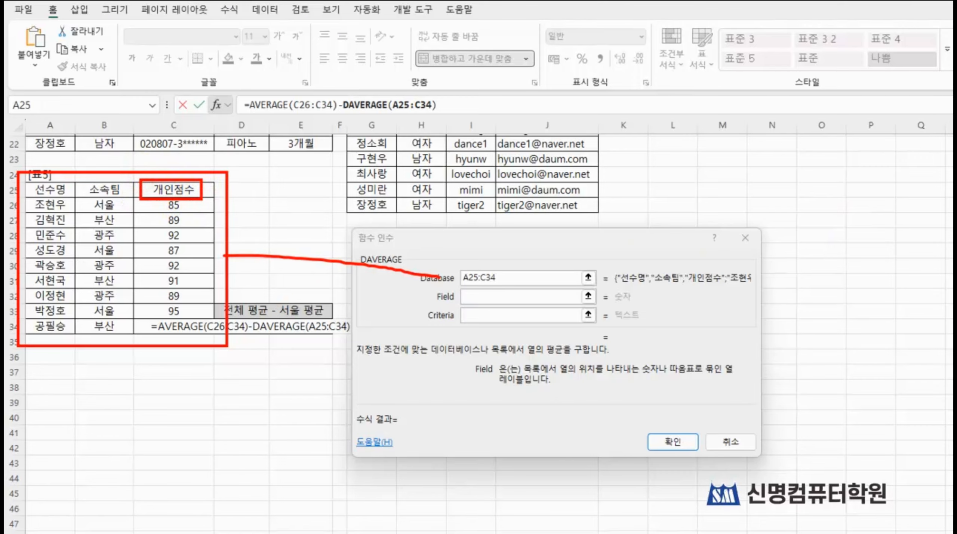
{"action": "left_click", "coordinate": [493, 295]}
{"action": "left_click", "coordinate": [174, 190]}
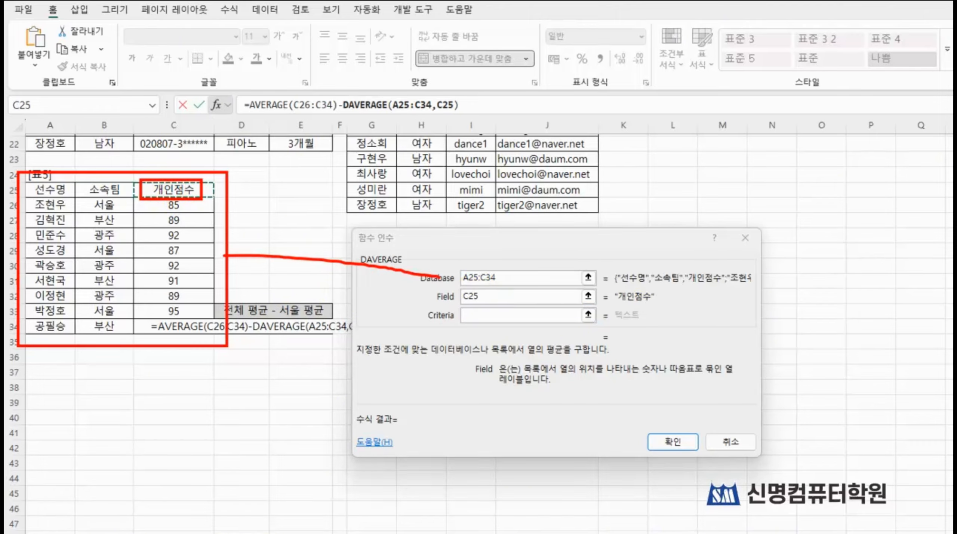
{"action": "mouse_move", "coordinate": [194, 186]}
{"action": "left_mouse_down"}
{"action": "mouse_move", "coordinate": [346, 203]}
{"action": "mouse_move", "coordinate": [437, 296]}
{"action": "left_mouse_up"}
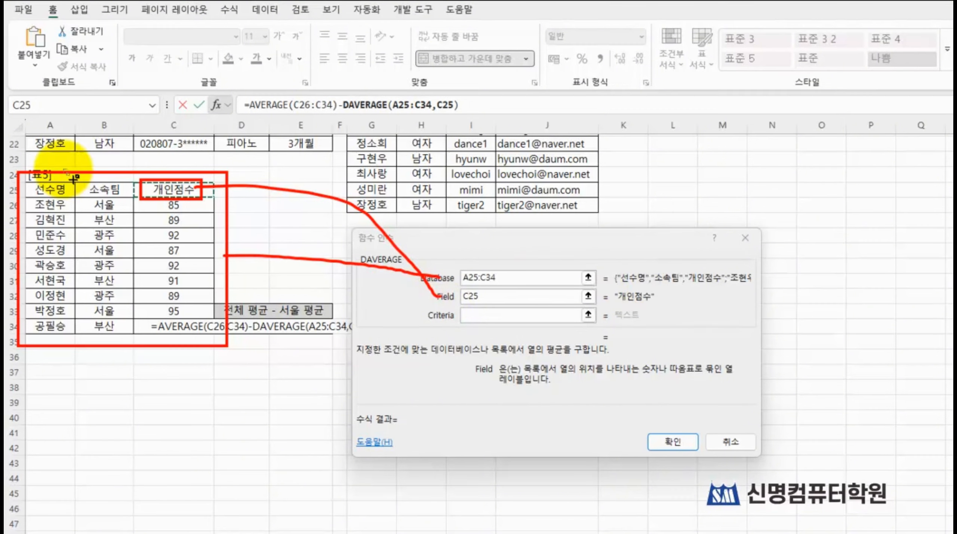
{"action": "left_click_drag", "start_coordinate": [66, 172], "coordinate": [145, 232]}
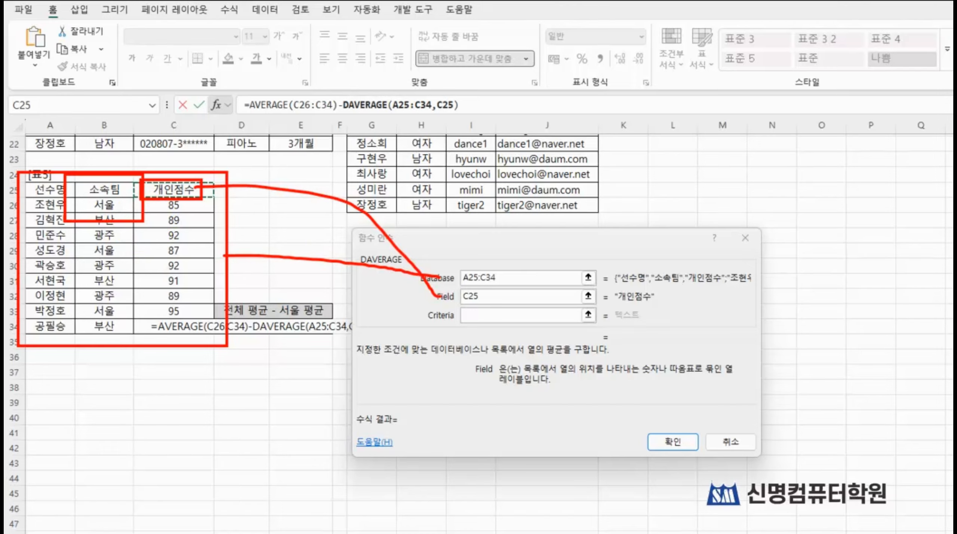
{"action": "mouse_move", "coordinate": [133, 219]}
{"action": "left_mouse_down"}
{"action": "mouse_move", "coordinate": [148, 275]}
{"action": "mouse_move", "coordinate": [355, 344]}
{"action": "mouse_move", "coordinate": [450, 311]}
{"action": "mouse_move", "coordinate": [451, 323]}
{"action": "left_mouse_up"}
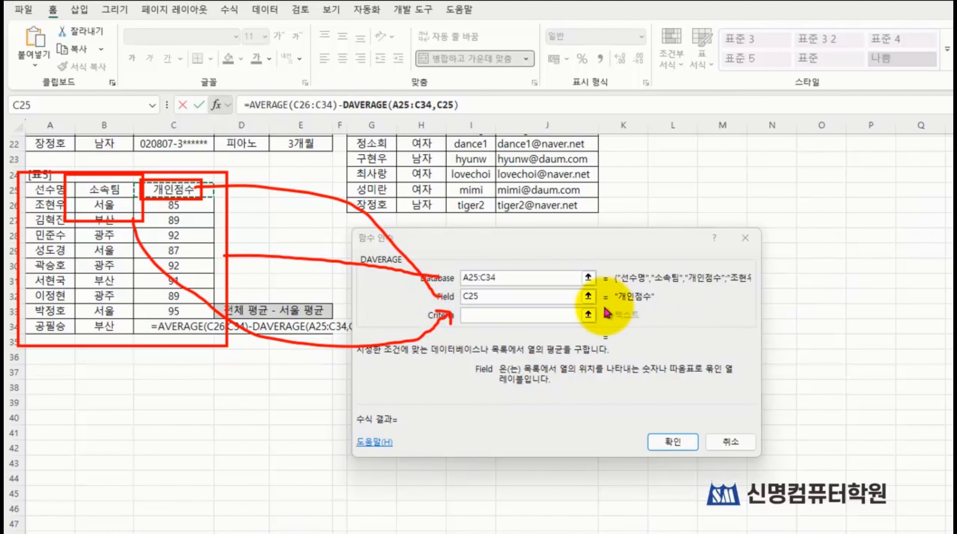
Step: Set DAVERAGE's Criteria to the 소속팀 and 서울 cells B25:B26 and complete the formula in D34
{"action": "left_click", "coordinate": [569, 315]}
{"action": "left_click_drag", "start_coordinate": [95, 191], "coordinate": [97, 205]}
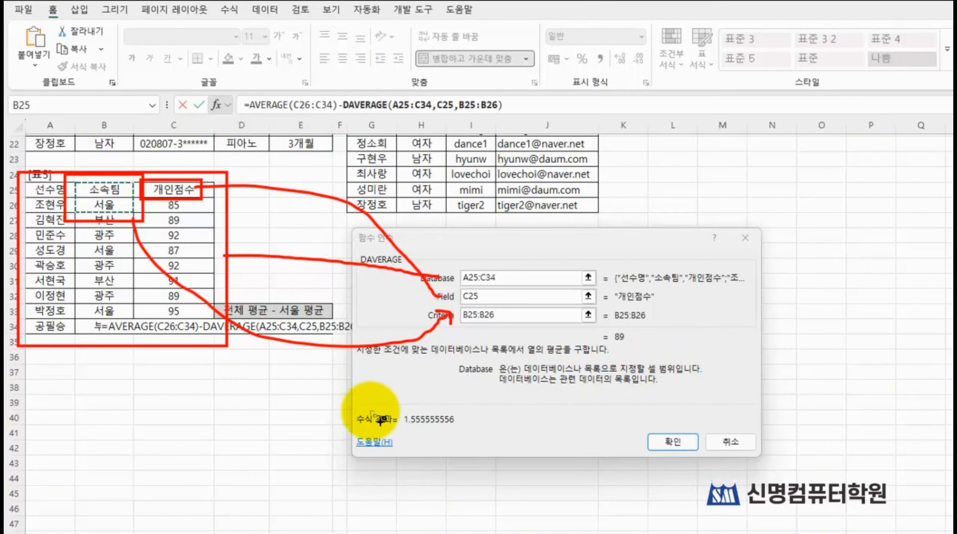
{"action": "mouse_move", "coordinate": [351, 403]}
{"action": "left_mouse_down"}
{"action": "mouse_move", "coordinate": [428, 432]}
{"action": "mouse_move", "coordinate": [489, 438]}
{"action": "left_mouse_up"}
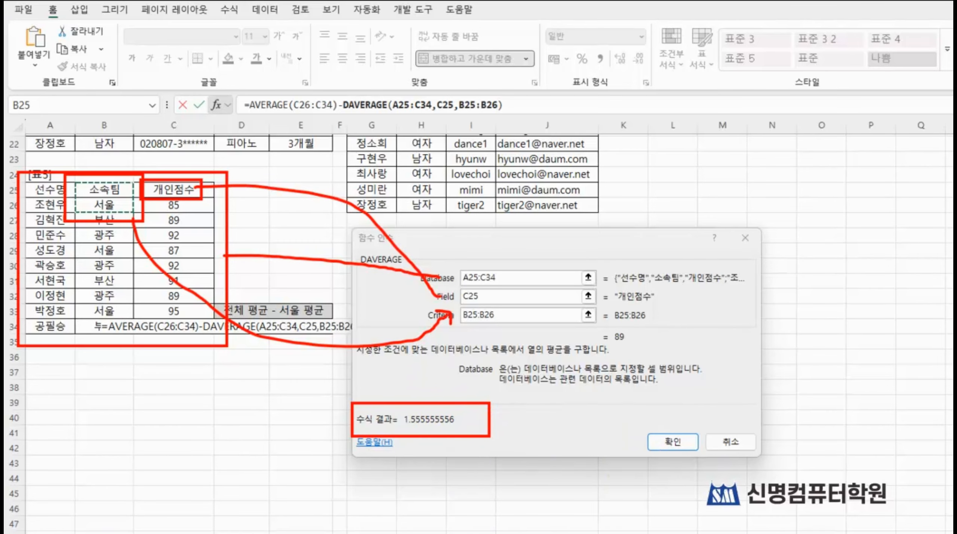
{"action": "left_click", "coordinate": [672, 441]}
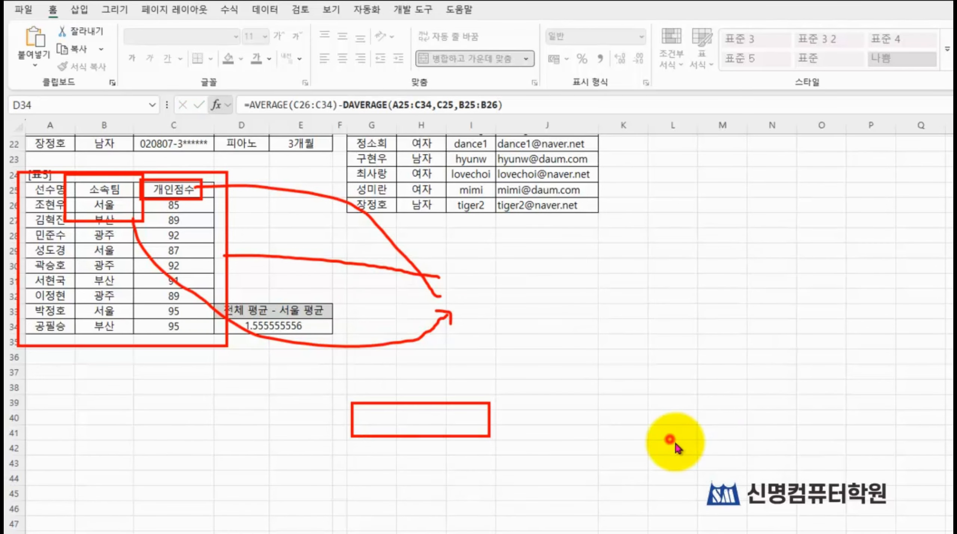
{"action": "key", "text": "Escape"}
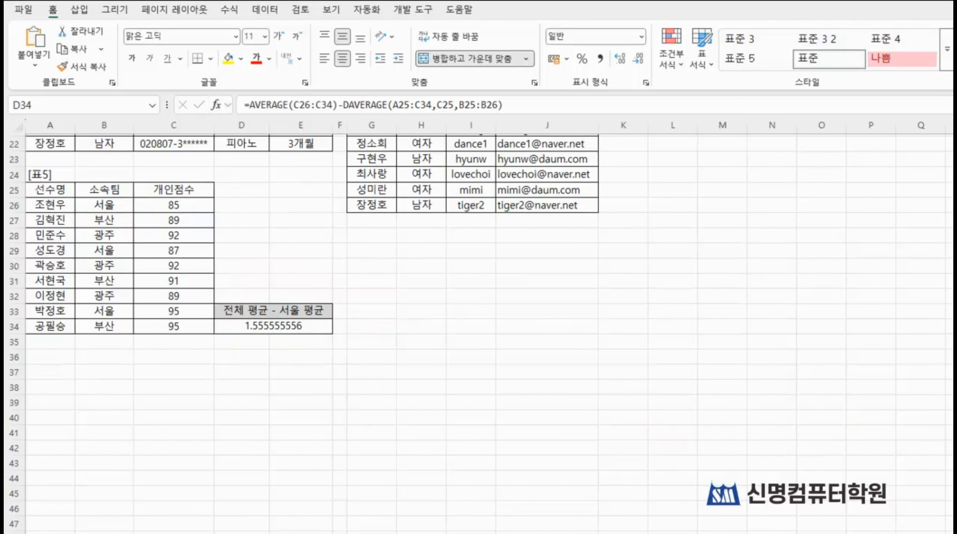
{"action": "left_click", "coordinate": [355, 369]}
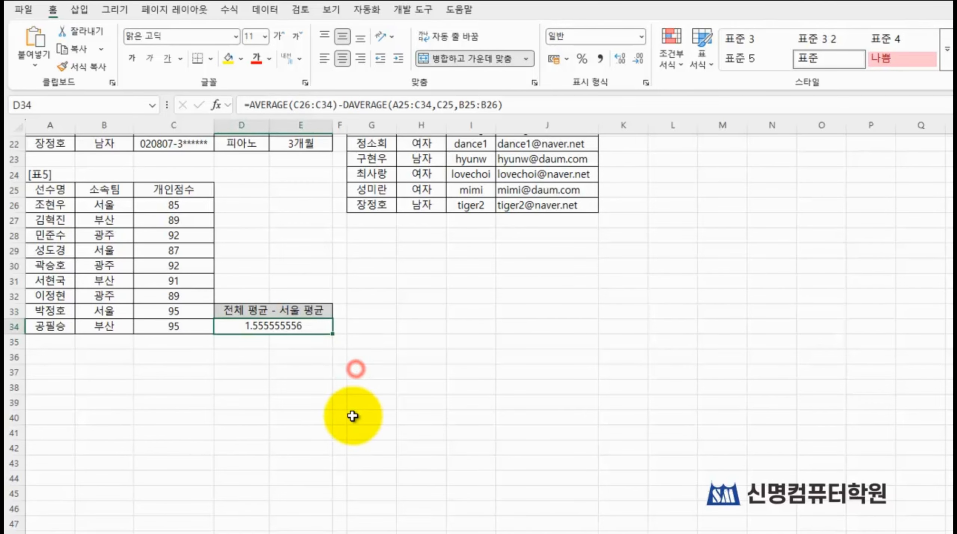